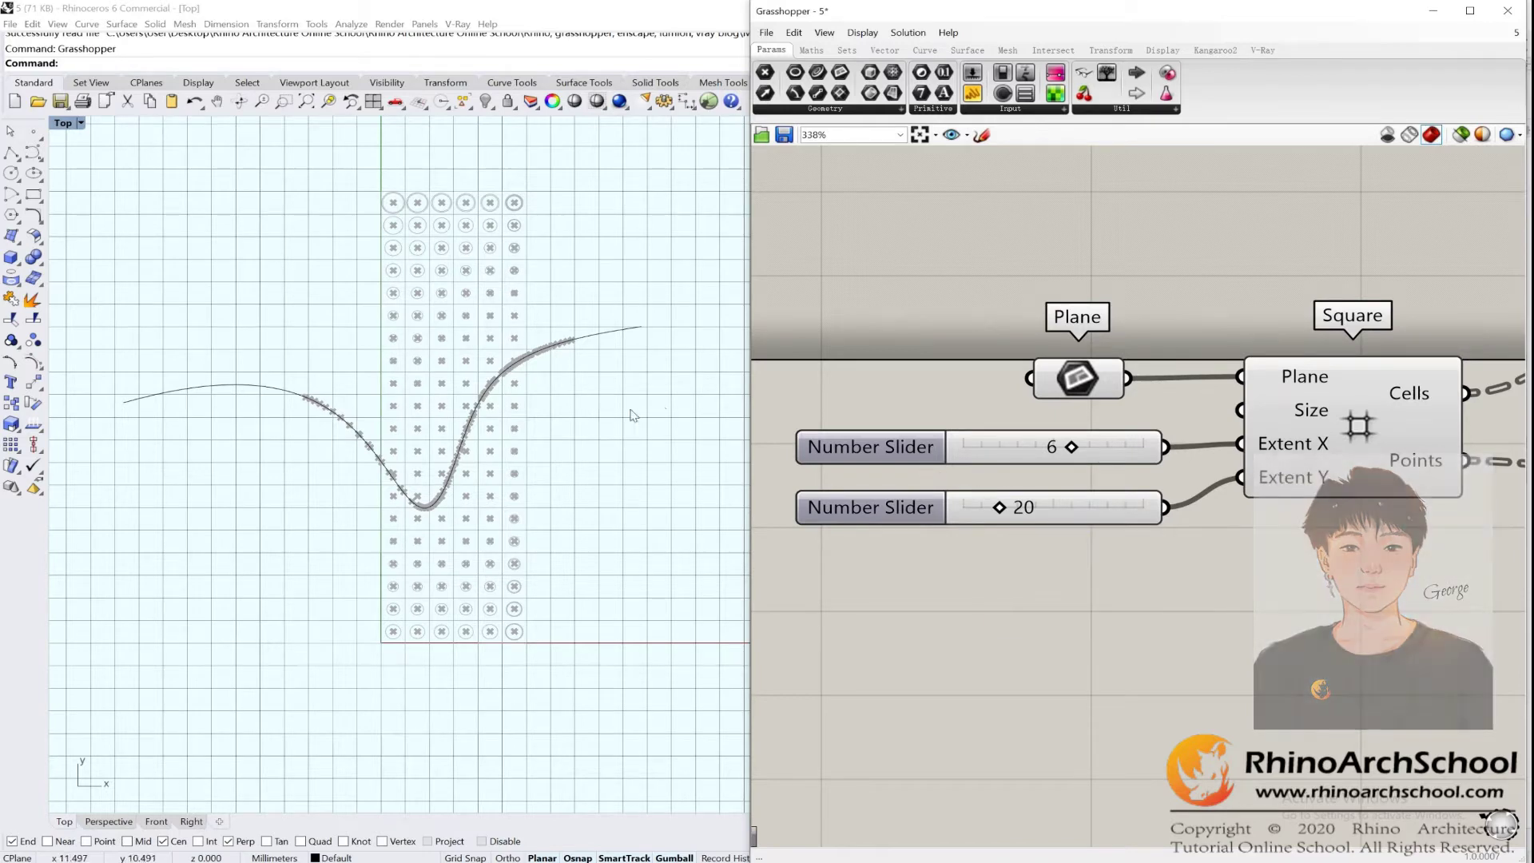
# - Examine the grid of circles around the curve, comparing circle sizes near the curve with those farther away
pyautogui.moveTo(324, 167); pyautogui.dragTo(607, 695)
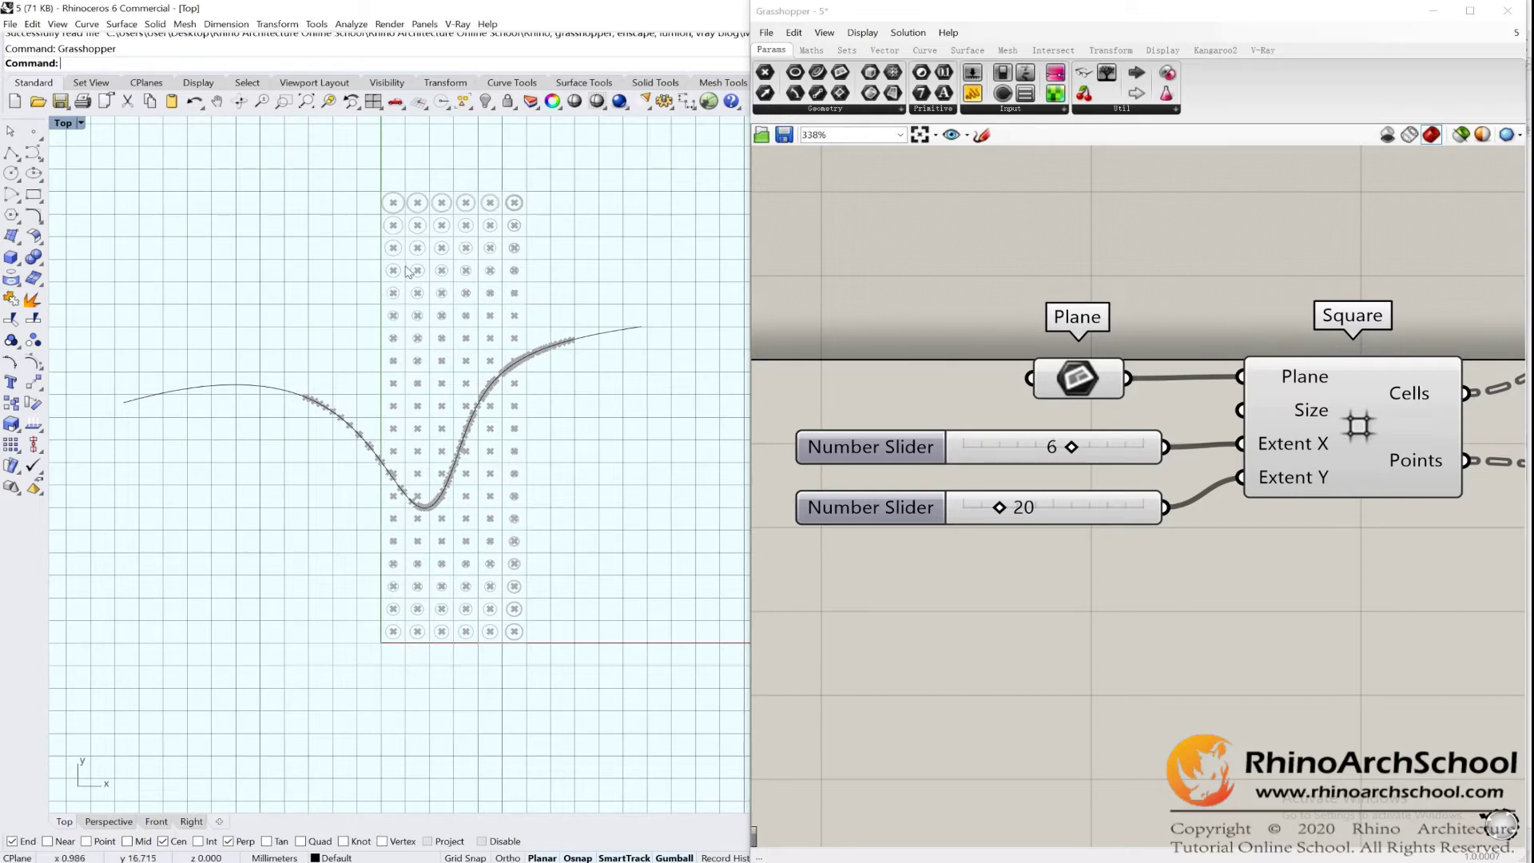
pyautogui.scroll(6, 422, 262)
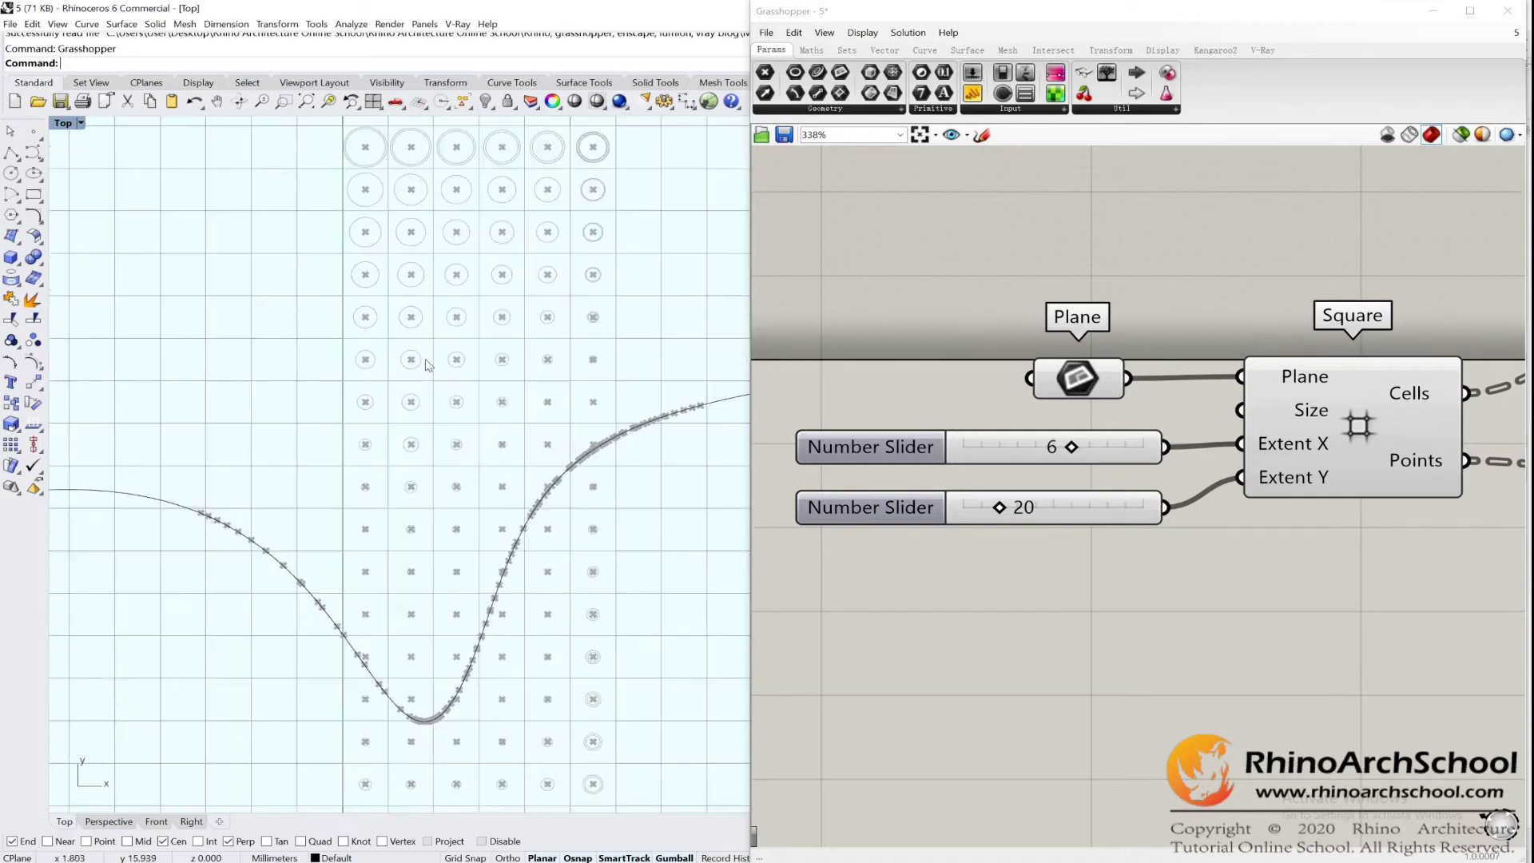
pyautogui.moveTo(441, 431); pyautogui.dragTo(492, 342, button='right')
pyautogui.scroll(-4, 465, 336)
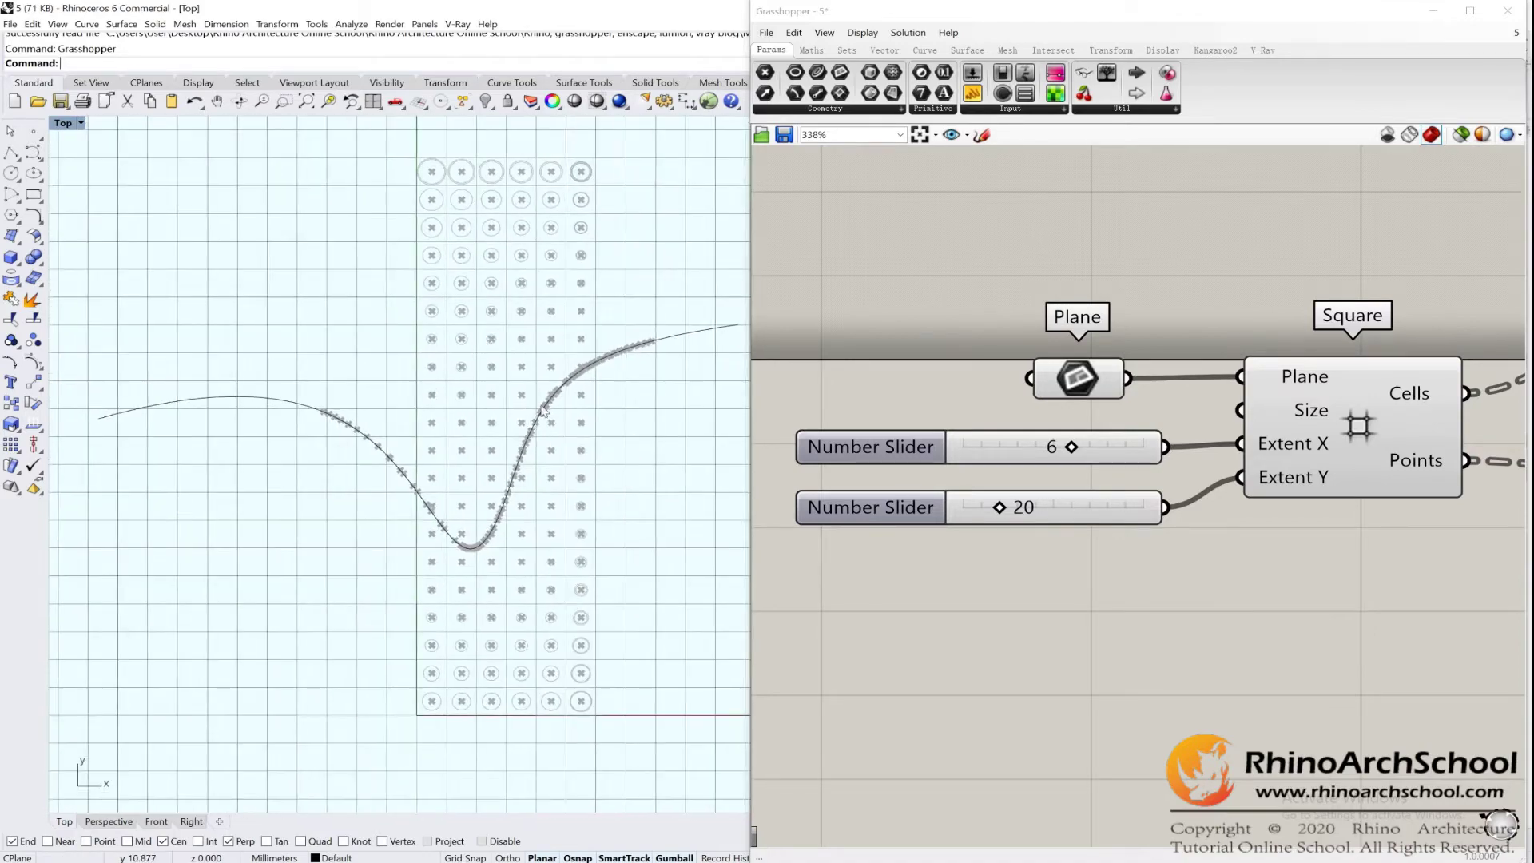
pyautogui.scroll(4, 537, 401)
pyautogui.moveTo(515, 526); pyautogui.dragTo(446, 512, button='right')
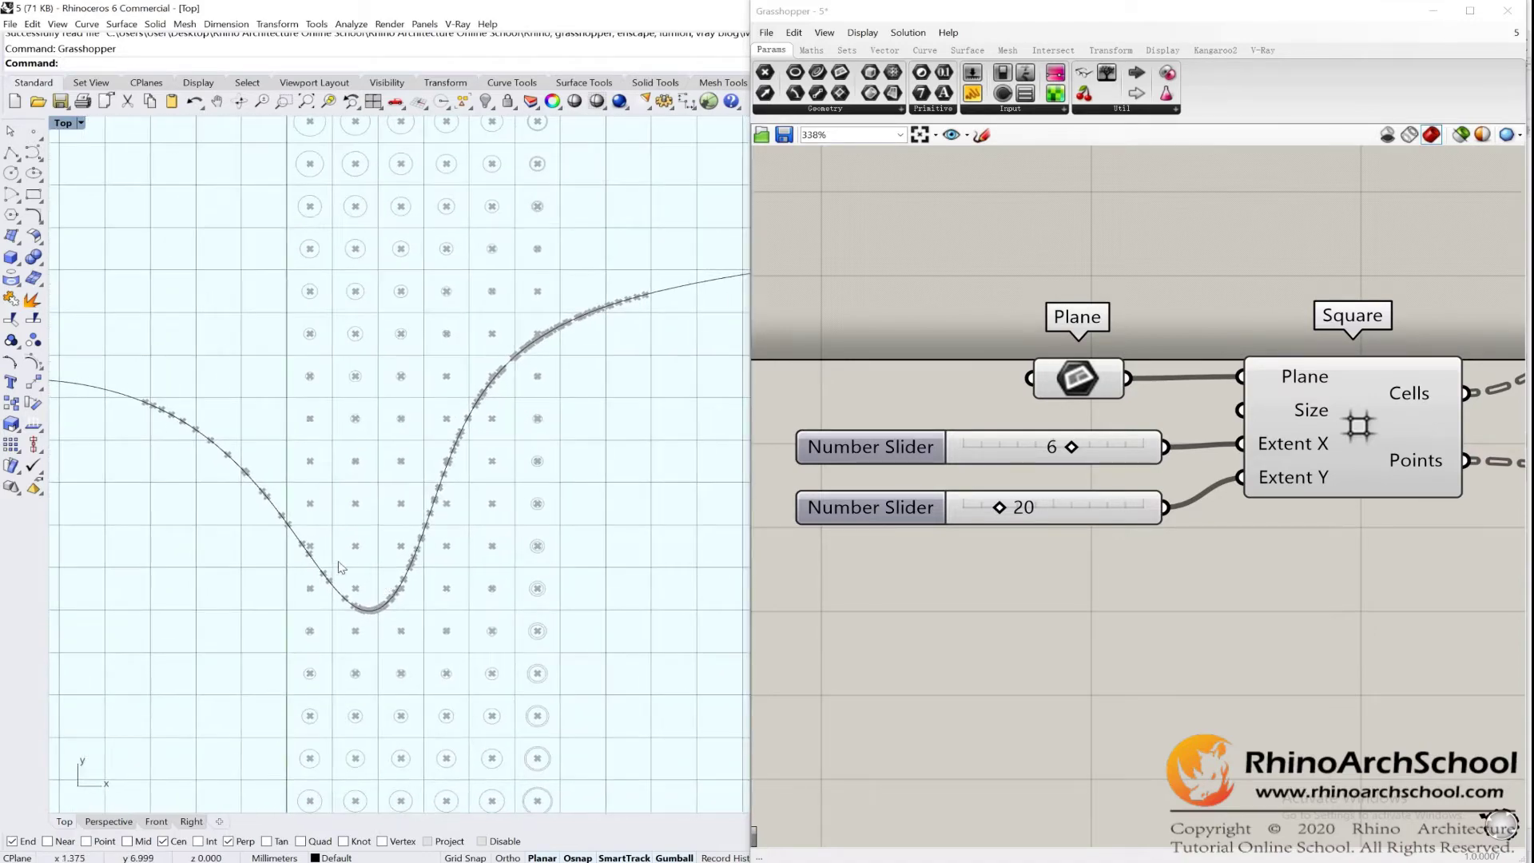
pyautogui.scroll(3, 340, 567)
pyautogui.moveTo(304, 434); pyautogui.dragTo(547, 640)
pyautogui.scroll(-2, 537, 516)
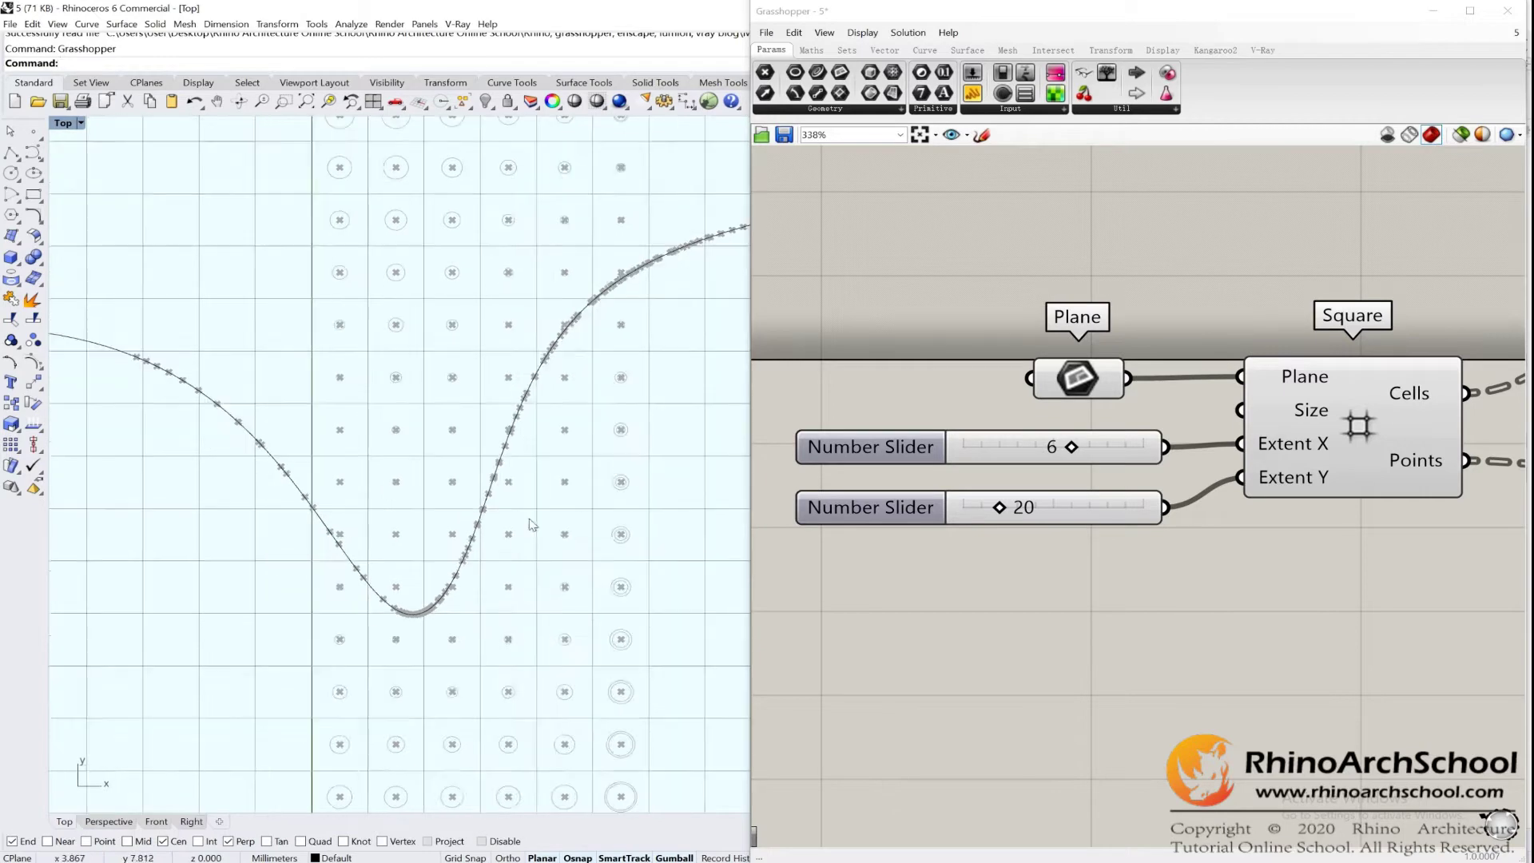
pyautogui.moveTo(531, 524); pyautogui.dragTo(476, 606, button='right')
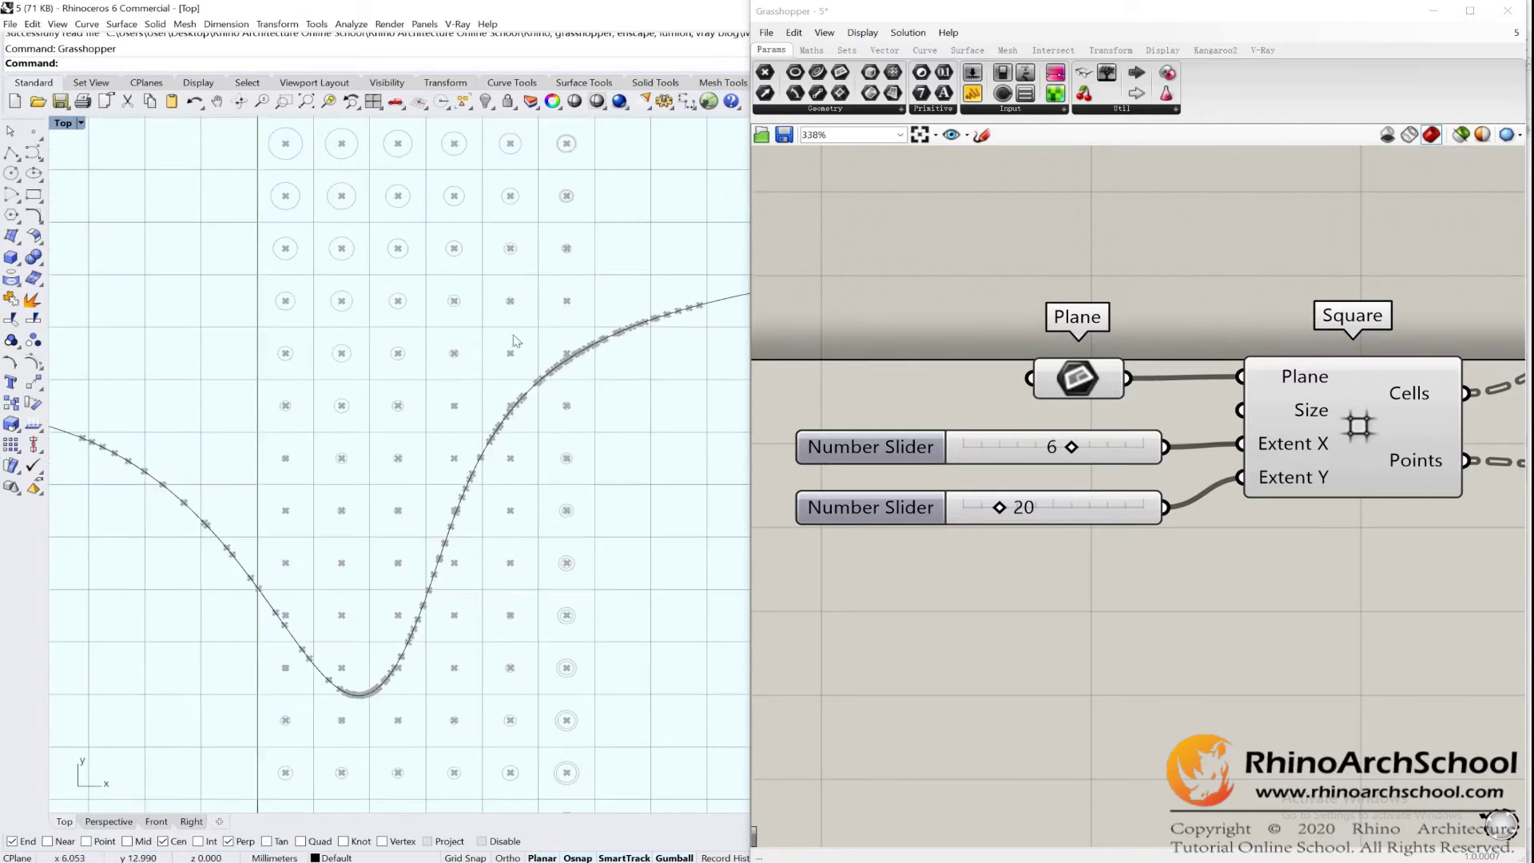
pyautogui.scroll(6, 302, 610)
pyautogui.scroll(-7, 405, 428)
pyautogui.scroll(2, 358, 396)
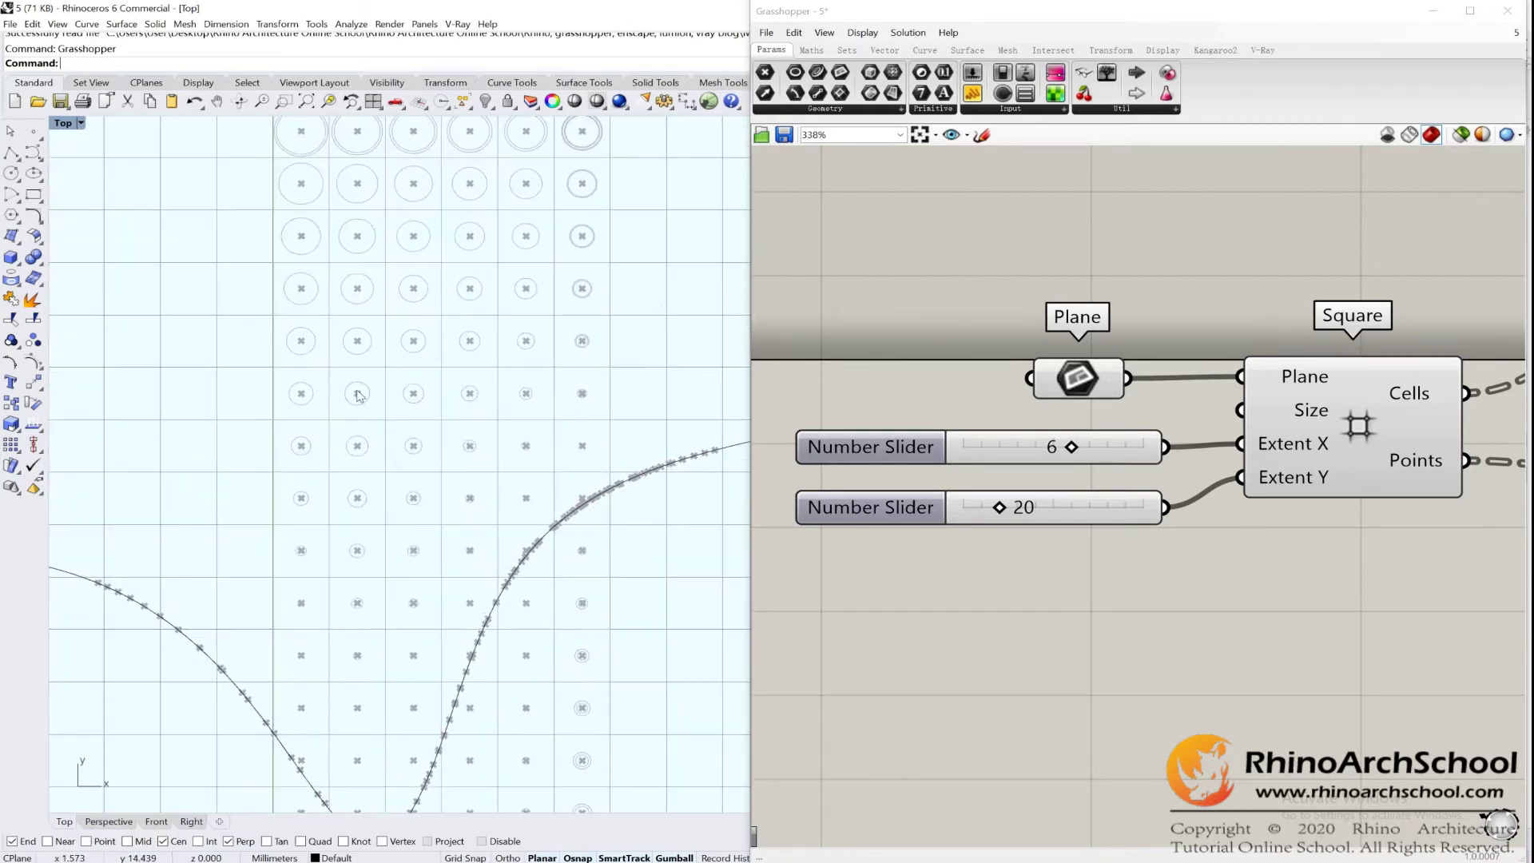
pyautogui.scroll(-6, 357, 392)
pyautogui.moveTo(224, 219); pyautogui.dragTo(483, 443)
pyautogui.scroll(6, 470, 397)
pyautogui.scroll(-4, 484, 444)
pyautogui.moveTo(422, 647); pyautogui.dragTo(467, 500, button='right')
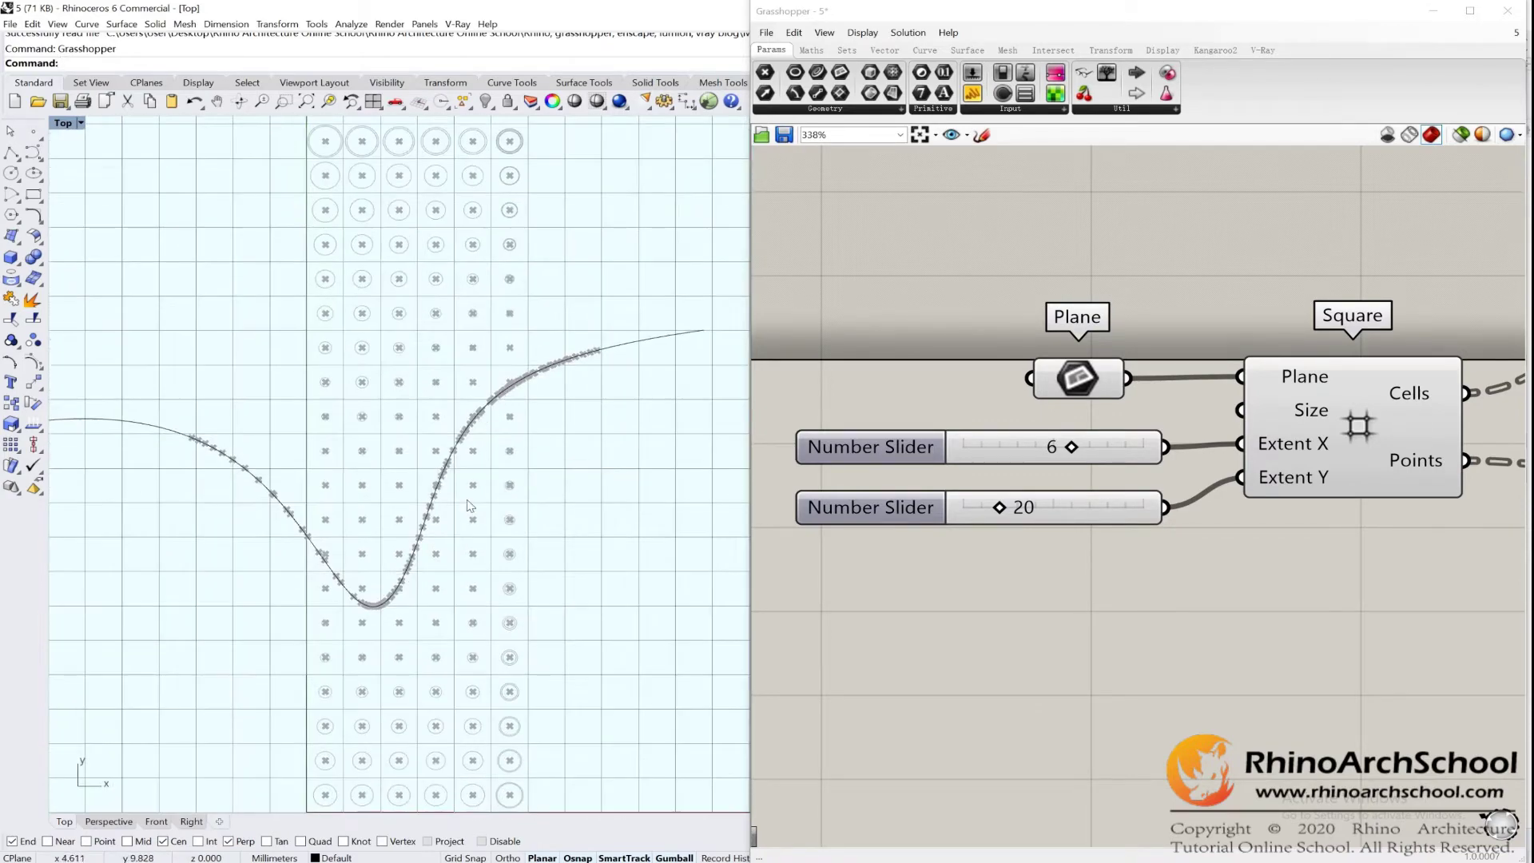
pyautogui.scroll(2, 469, 505)
pyautogui.scroll(-1, 467, 415)
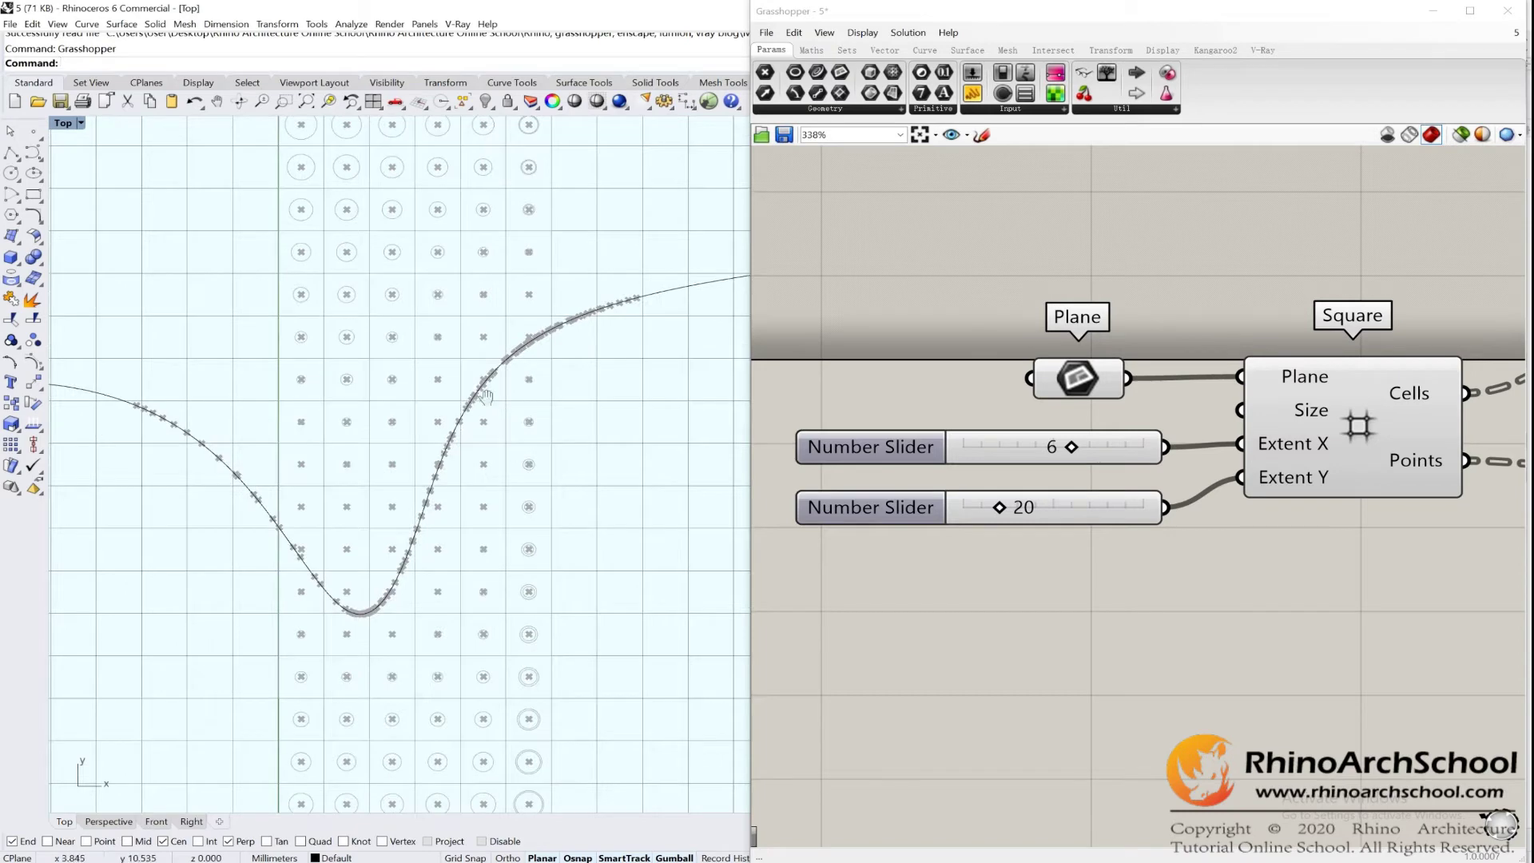
pyautogui.moveTo(487, 397); pyautogui.dragTo(512, 359, button='right')
# - Inspect the Square grid component, preview its cells, and look up where it sits among the vector grid components
pyautogui.moveTo(1182, 493); pyautogui.dragTo(1121, 468, button='right')
pyautogui.scroll(-1, 1120, 469)
pyautogui.moveTo(1206, 445); pyautogui.dragTo(1257, 425, button='right')
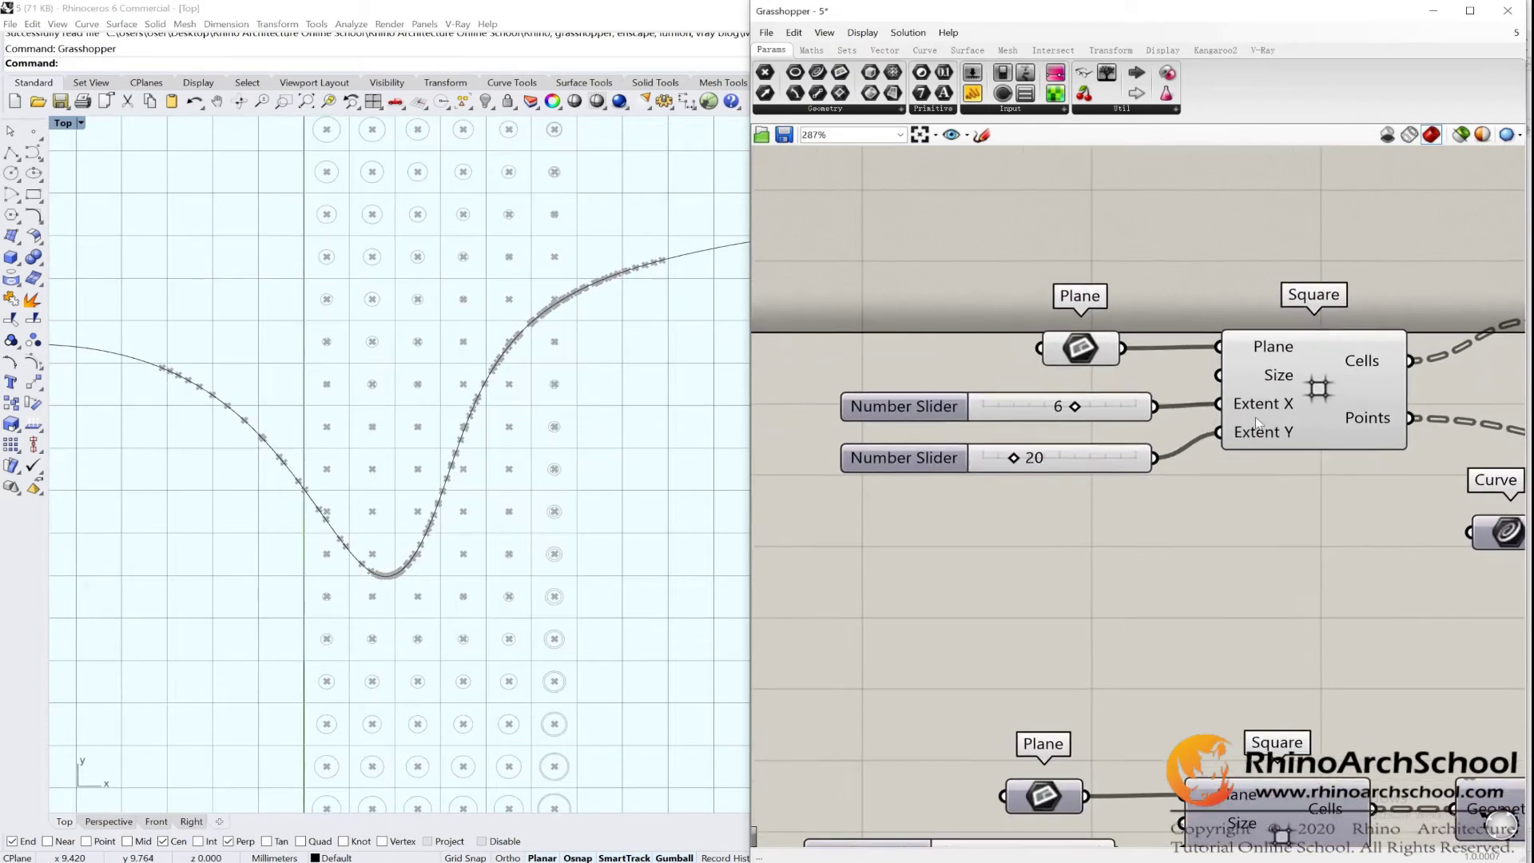
pyautogui.scroll(2, 1282, 412)
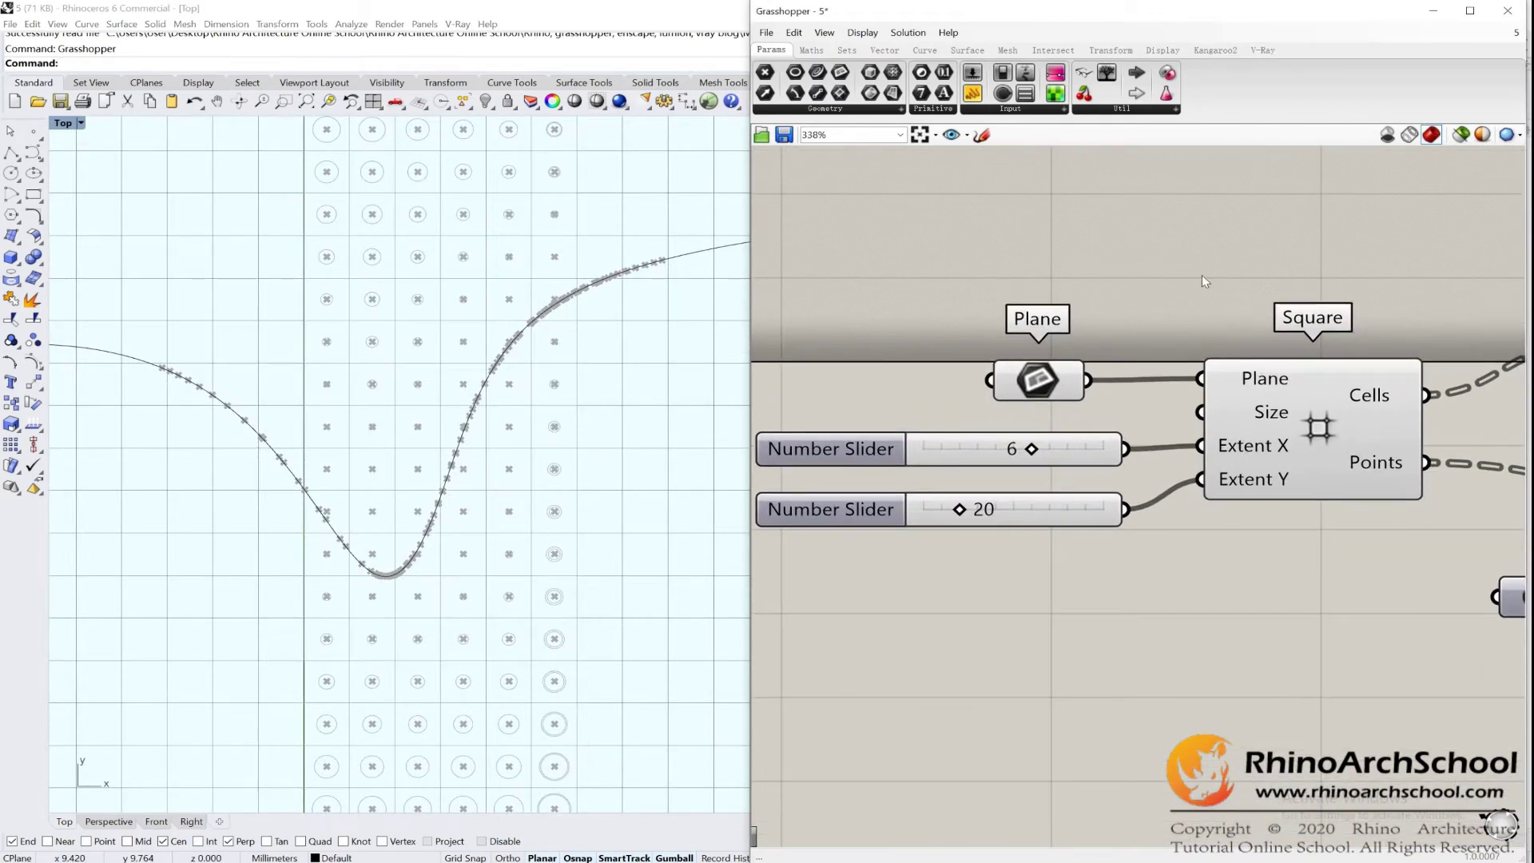
pyautogui.moveTo(1385, 439); pyautogui.dragTo(1225, 384, button='right')
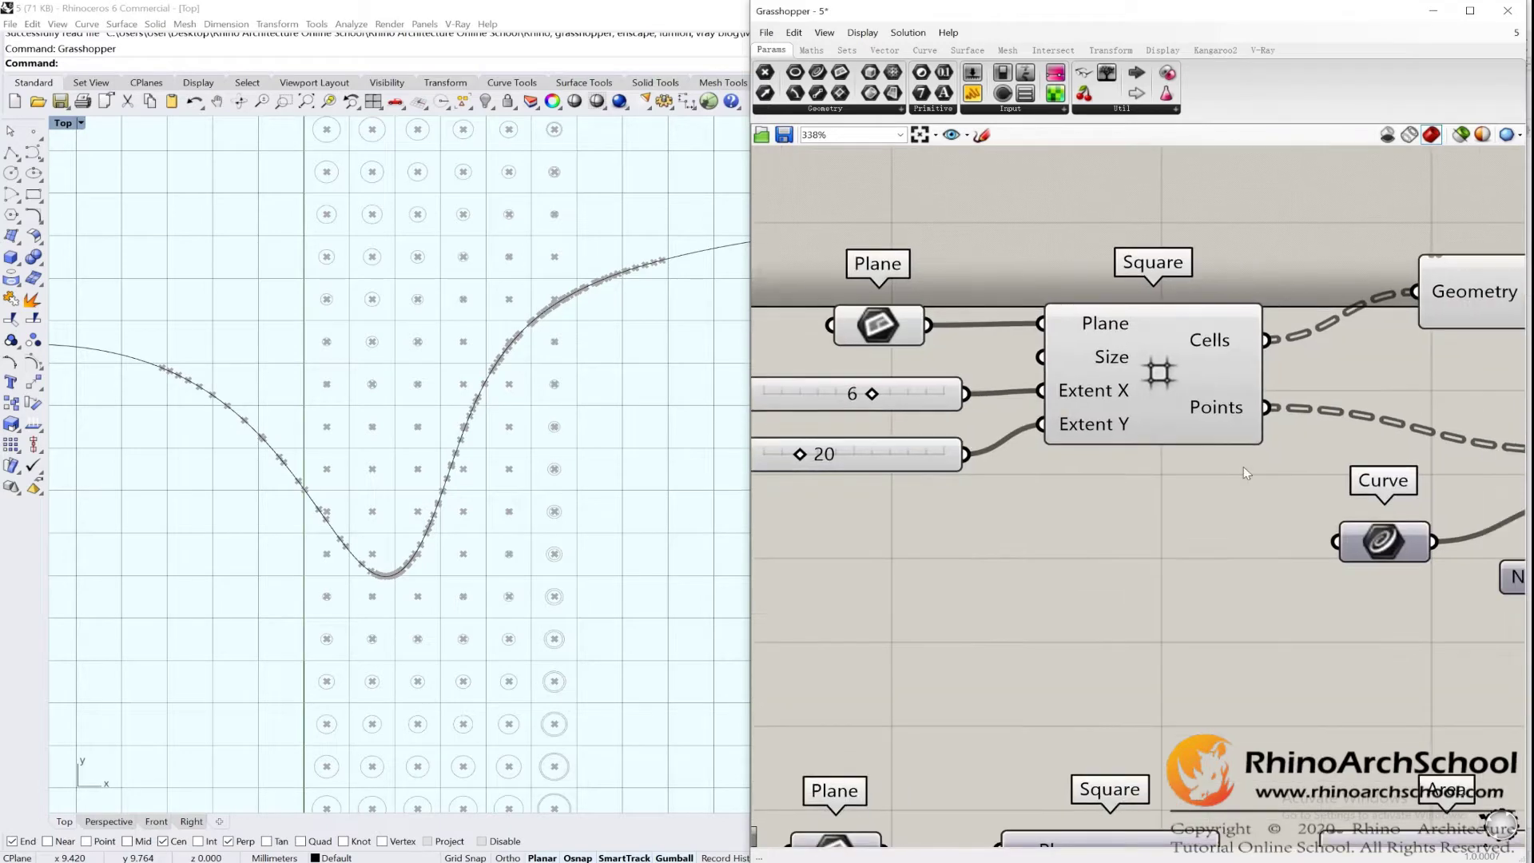
pyautogui.scroll(2, 1194, 396)
pyautogui.click(1127, 331)
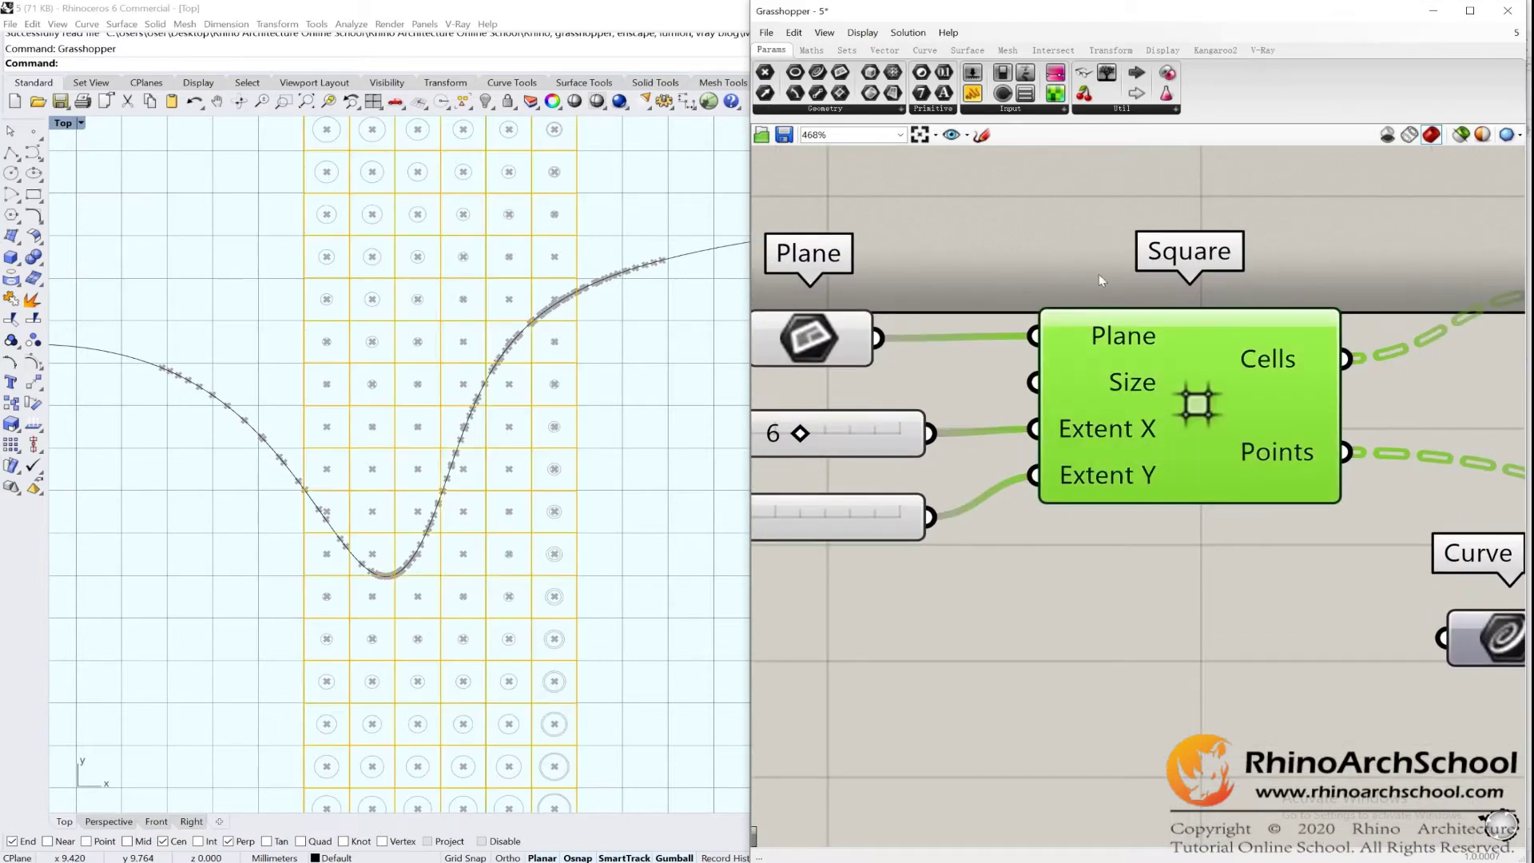
pyautogui.scroll(-2, 1228, 305)
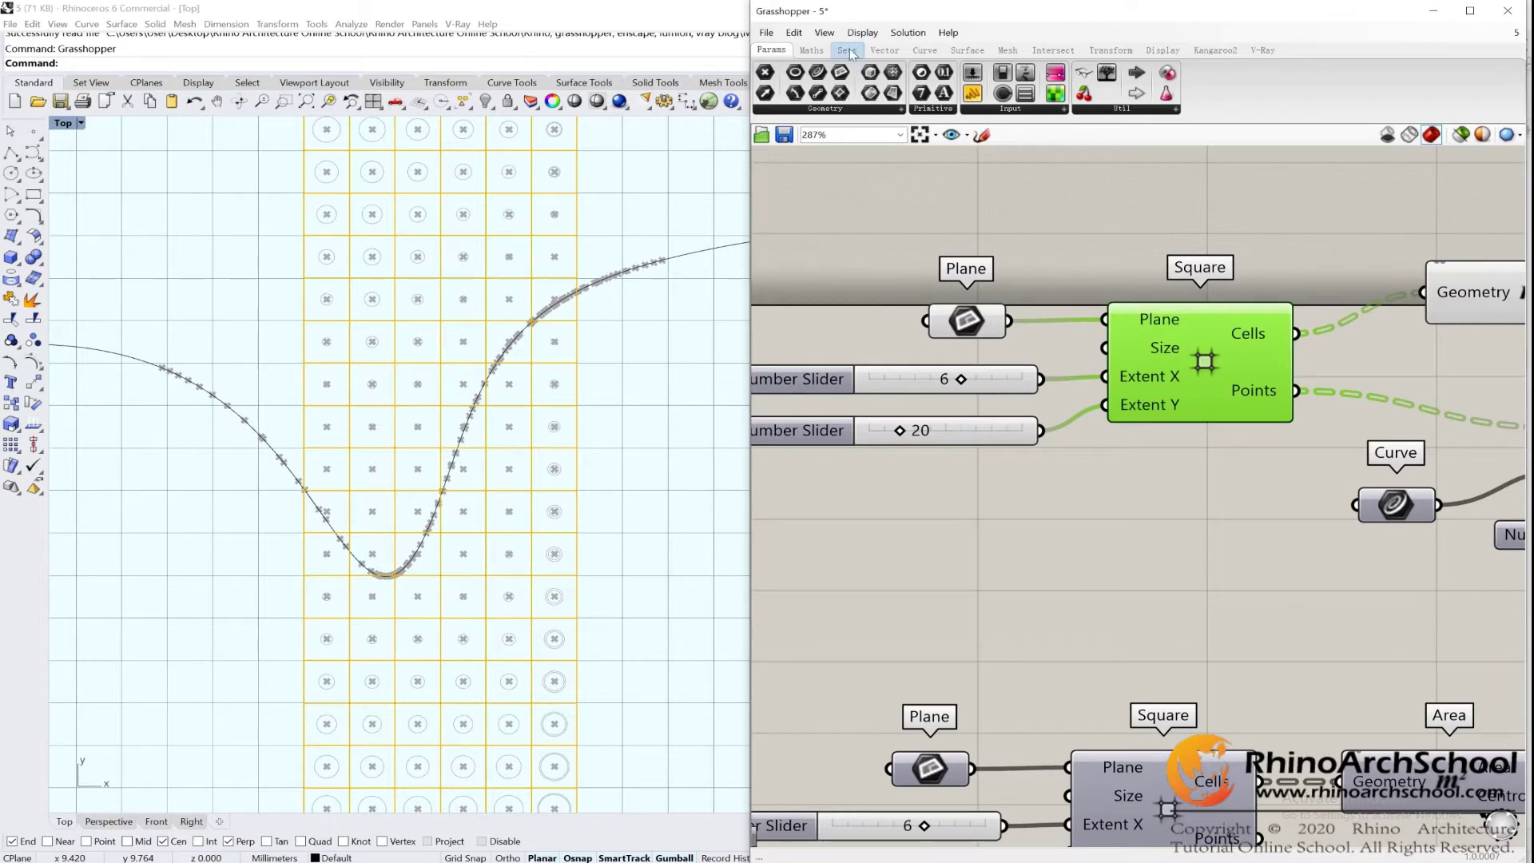
pyautogui.click(885, 49)
pyautogui.click(848, 111)
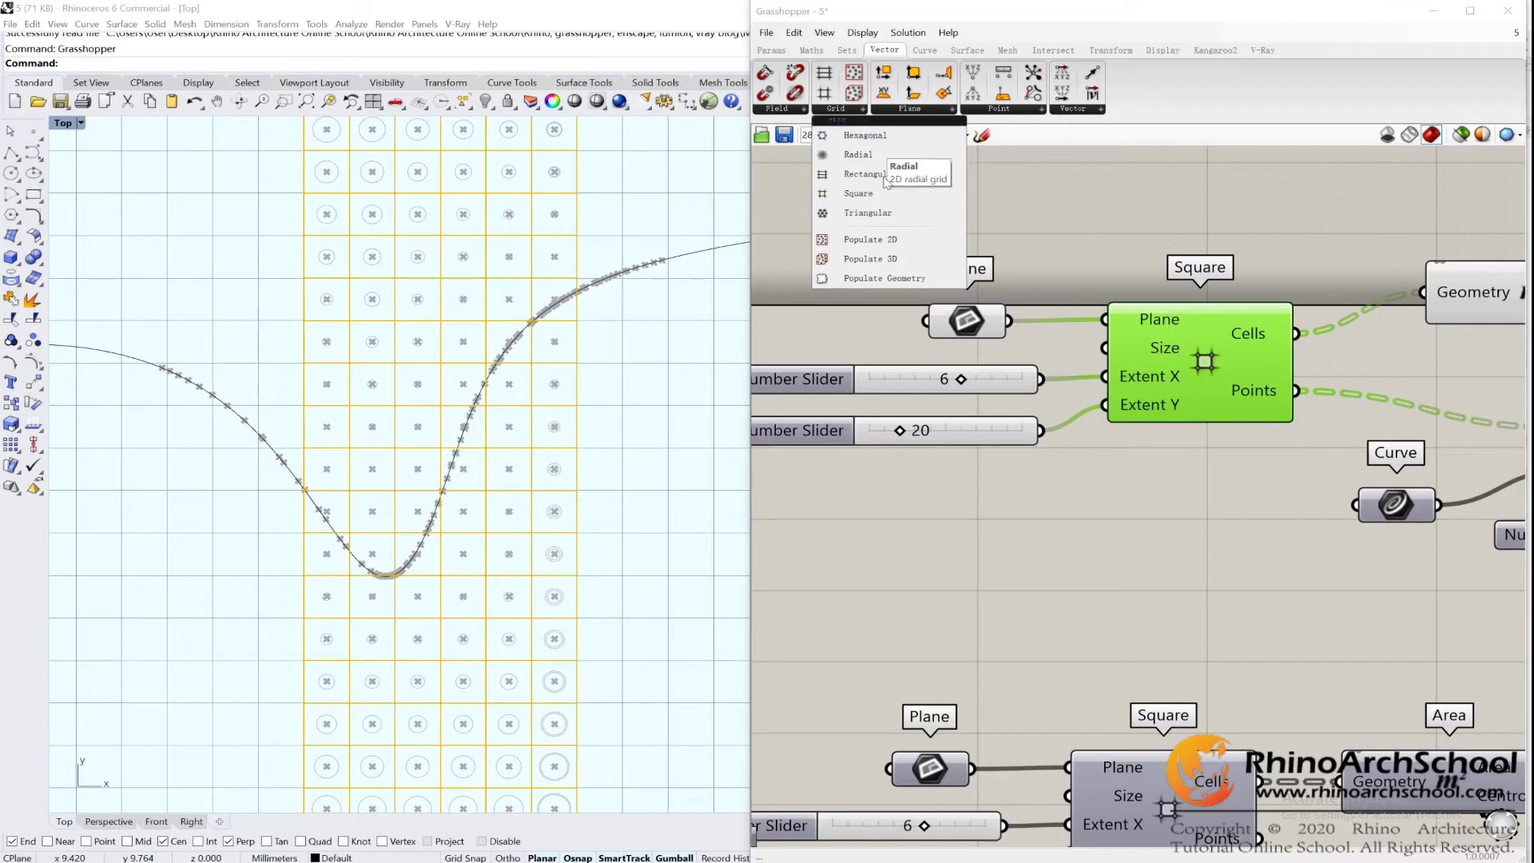
pyautogui.click(1303, 436)
# - Add a number slider with value 1 and connect it to the Size input of the Square grid component
pyautogui.scroll(3, 1215, 408)
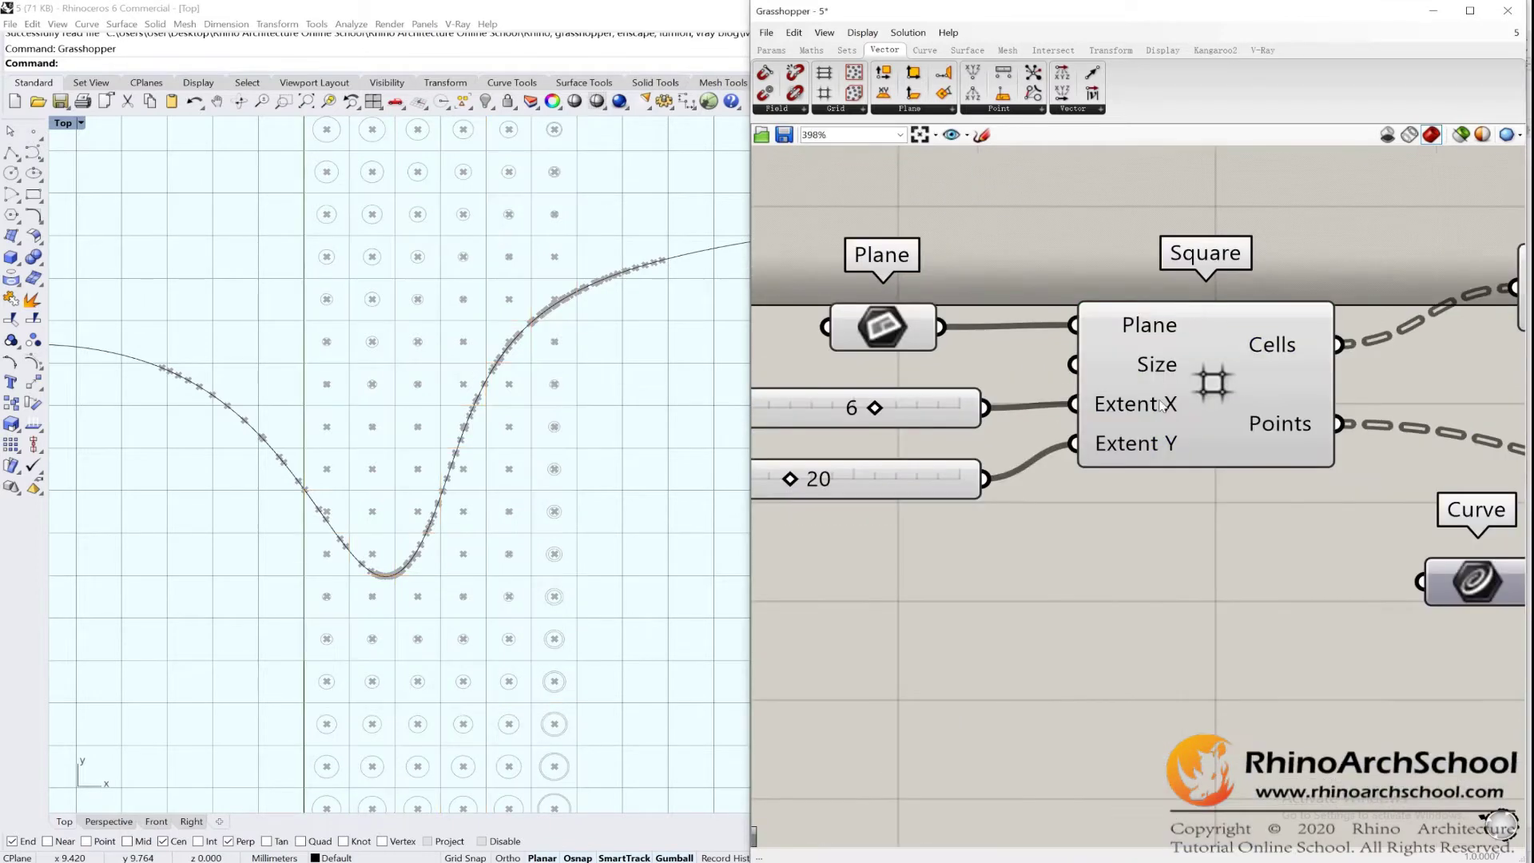
pyautogui.moveTo(1181, 423); pyautogui.dragTo(1227, 437, button='right')
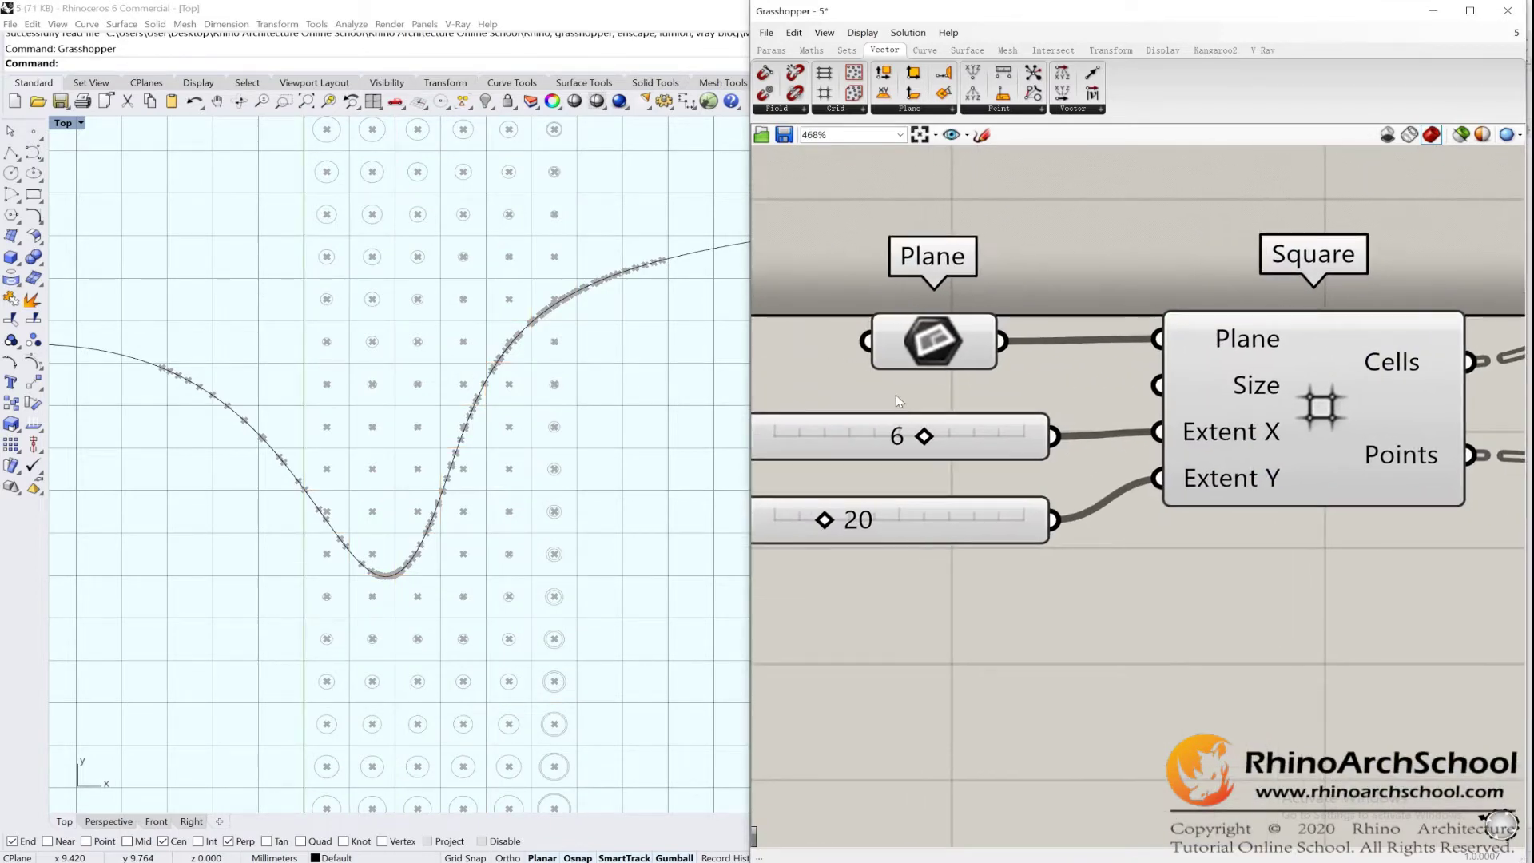
pyautogui.doubleClick(895, 395)
pyautogui.write('1')
pyautogui.press('Return')
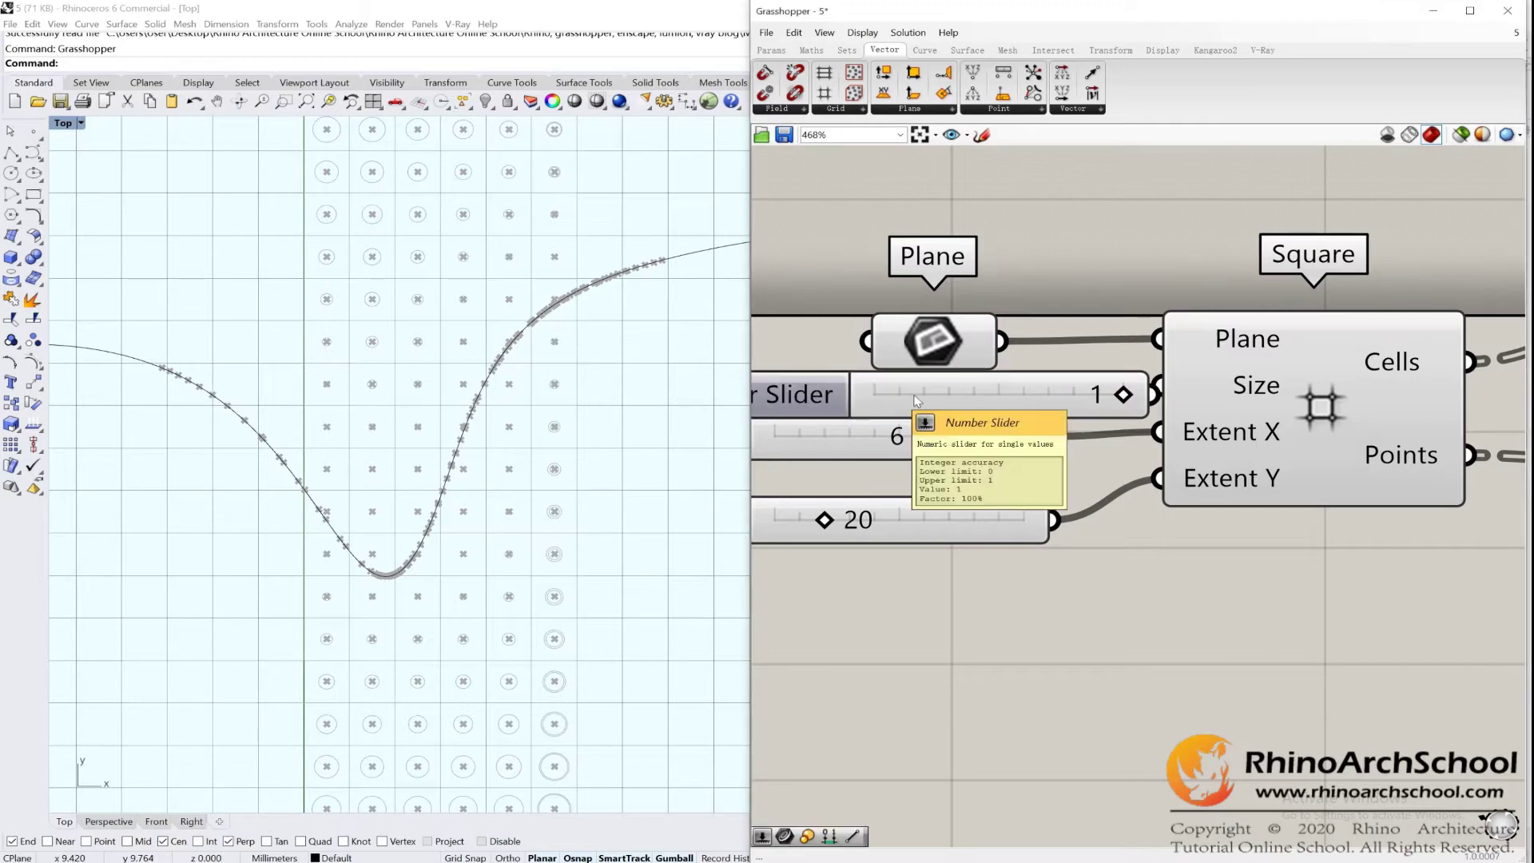
pyautogui.scroll(-1, 917, 401)
pyautogui.moveTo(948, 386); pyautogui.dragTo(1212, 448, button='right')
pyautogui.click(1077, 452)
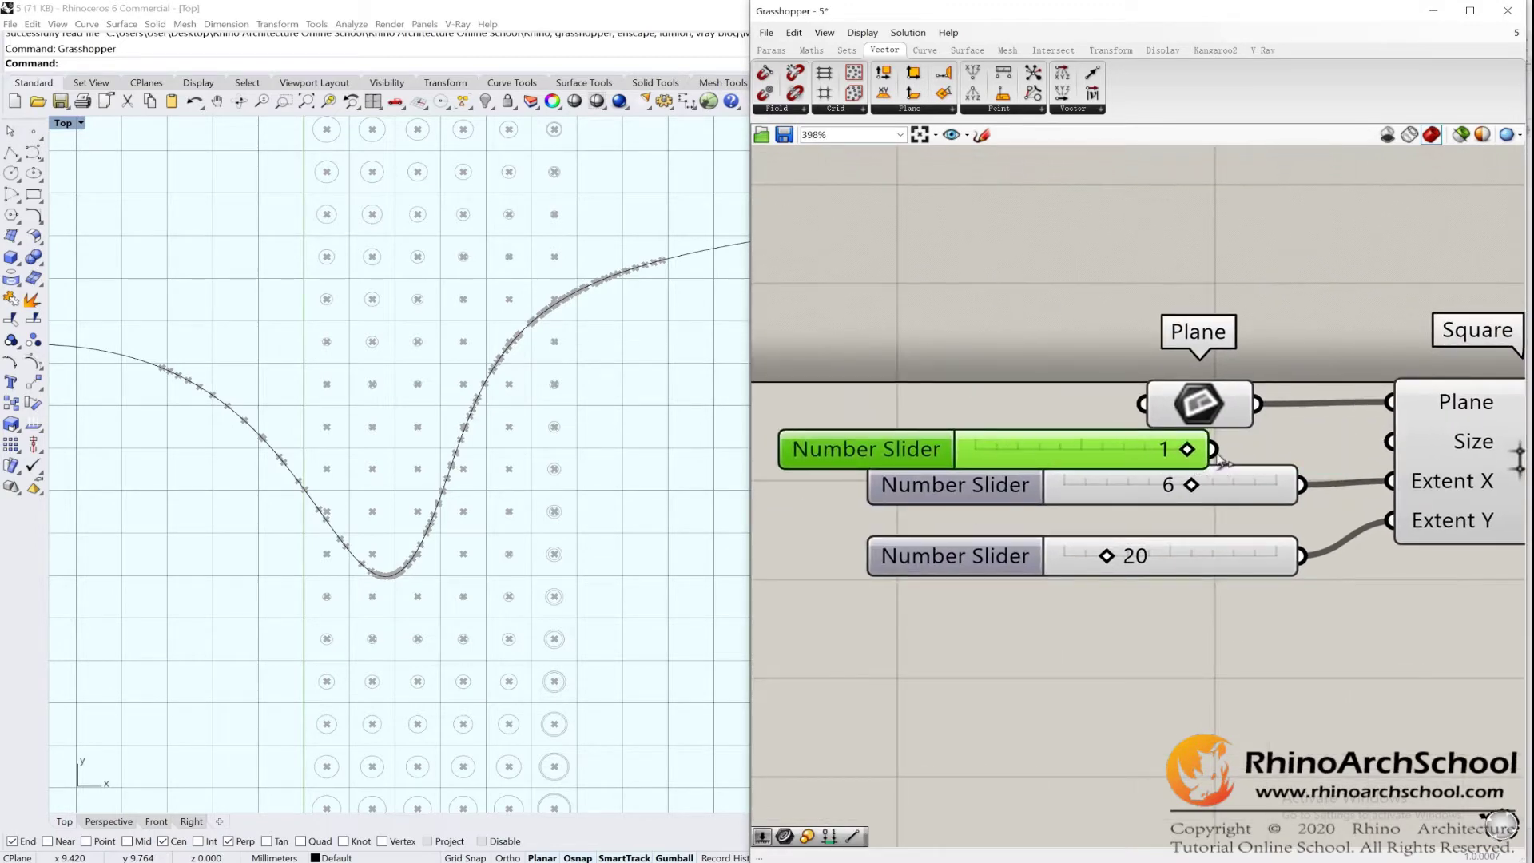
pyautogui.moveTo(1214, 451); pyautogui.dragTo(1390, 442)
pyautogui.click(1435, 462)
pyautogui.moveTo(1196, 437); pyautogui.dragTo(1049, 458, button='right')
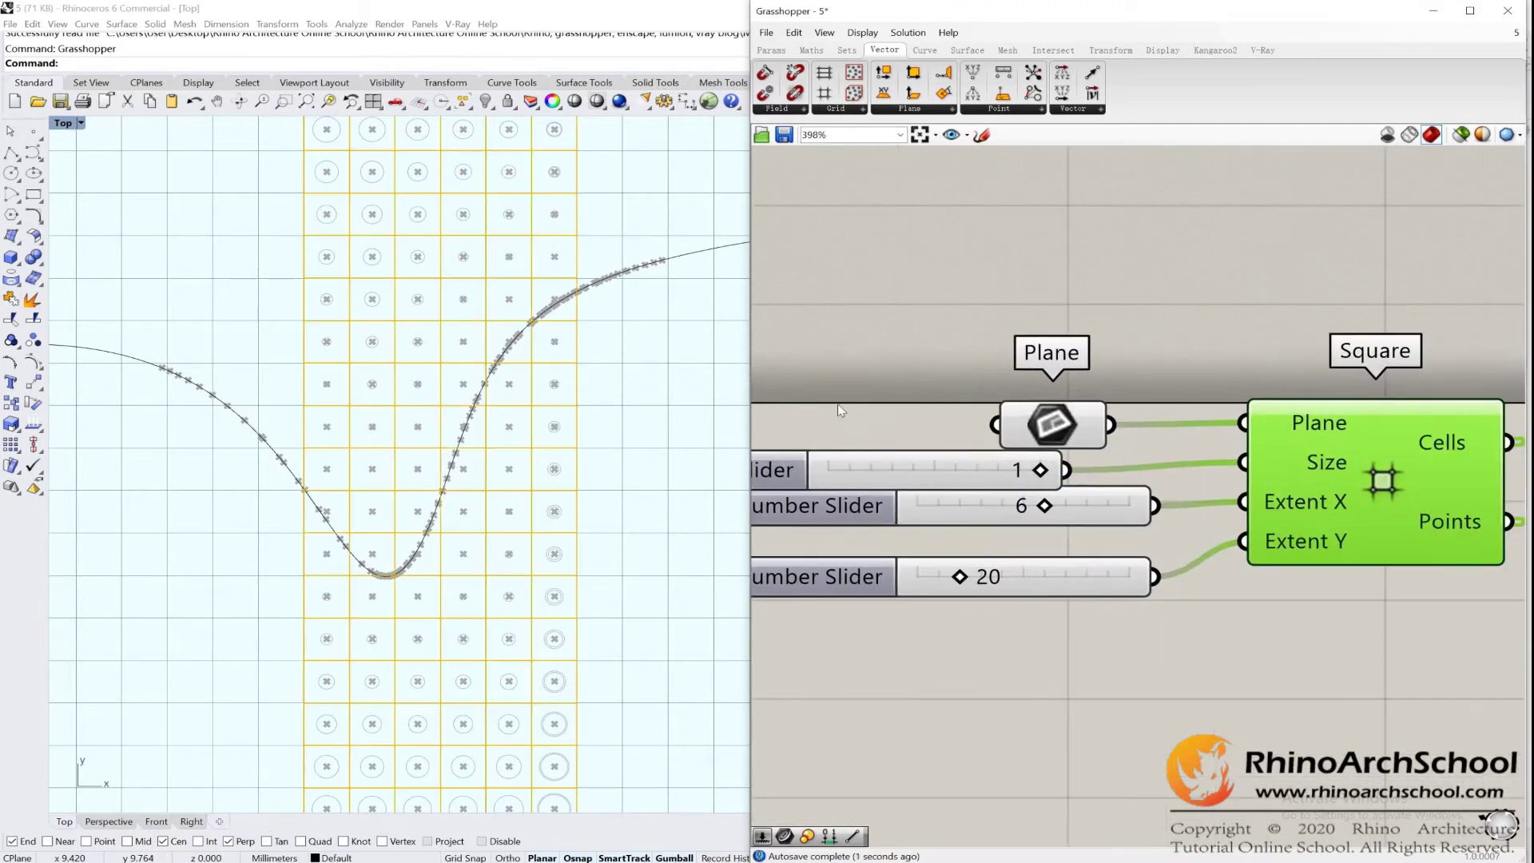
# - Restrict the Grasshopper preview to selected components only
pyautogui.click(1461, 134)
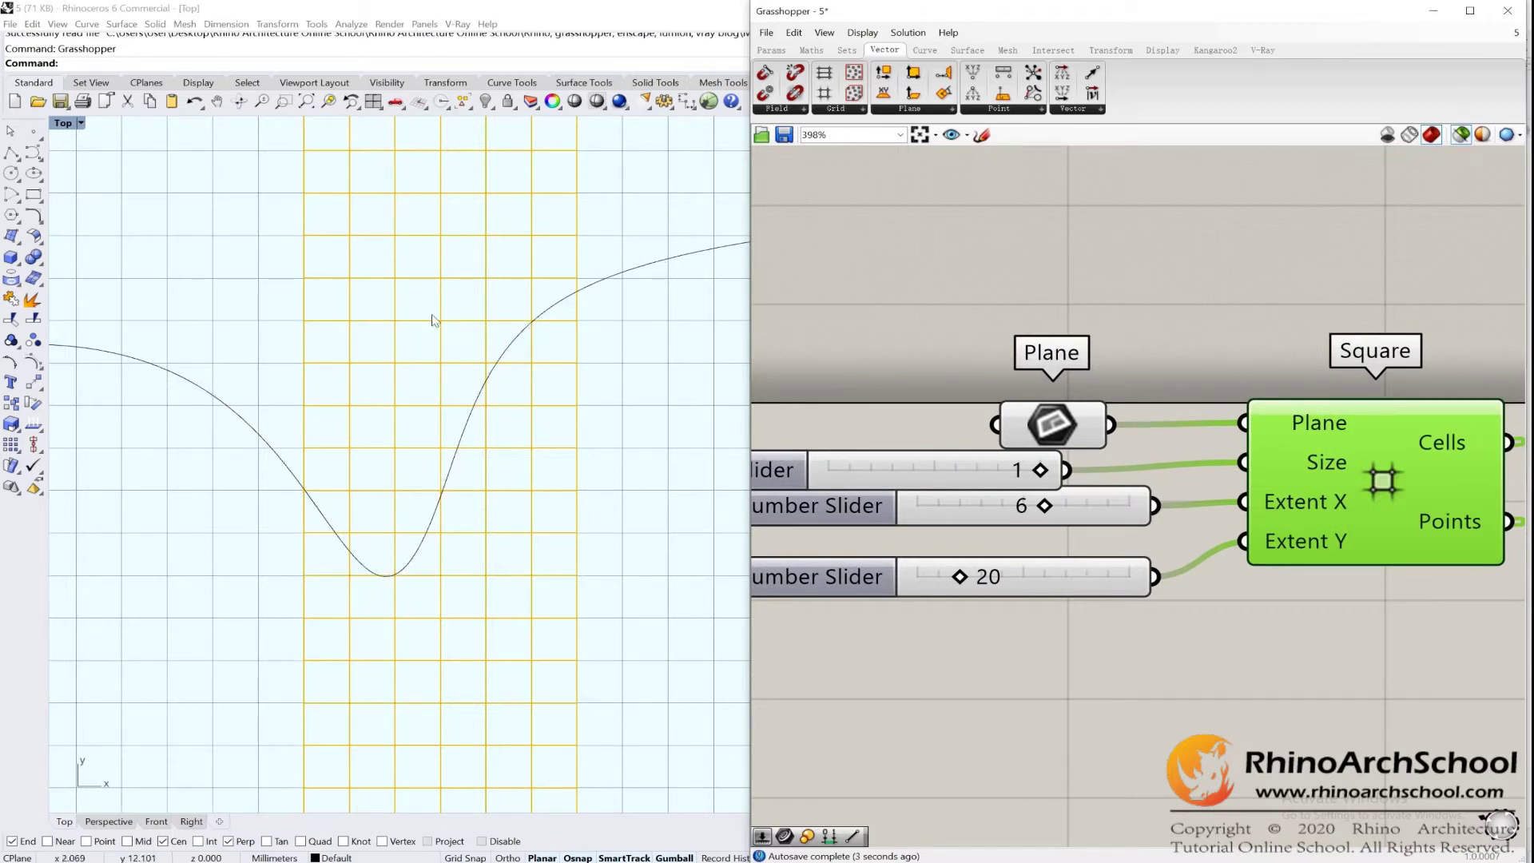
pyautogui.scroll(-4, 1130, 460)
pyautogui.scroll(2, 1023, 478)
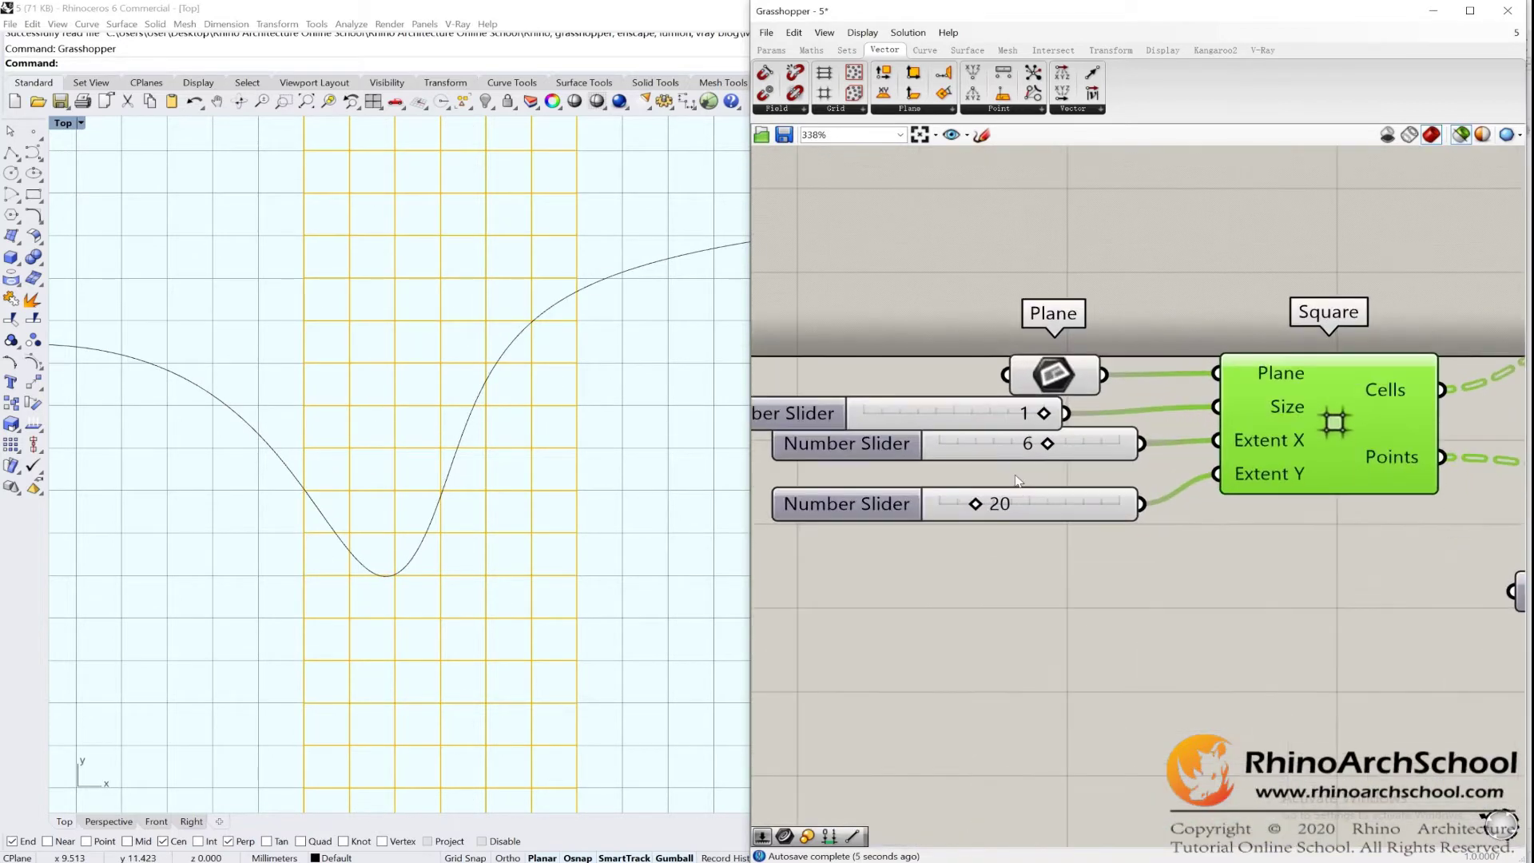
# - Move the Extent X slider clear of the Size slider, between the Size and Extent Y sliders
pyautogui.moveTo(1042, 463); pyautogui.dragTo(1026, 477)
pyautogui.click(1166, 419)
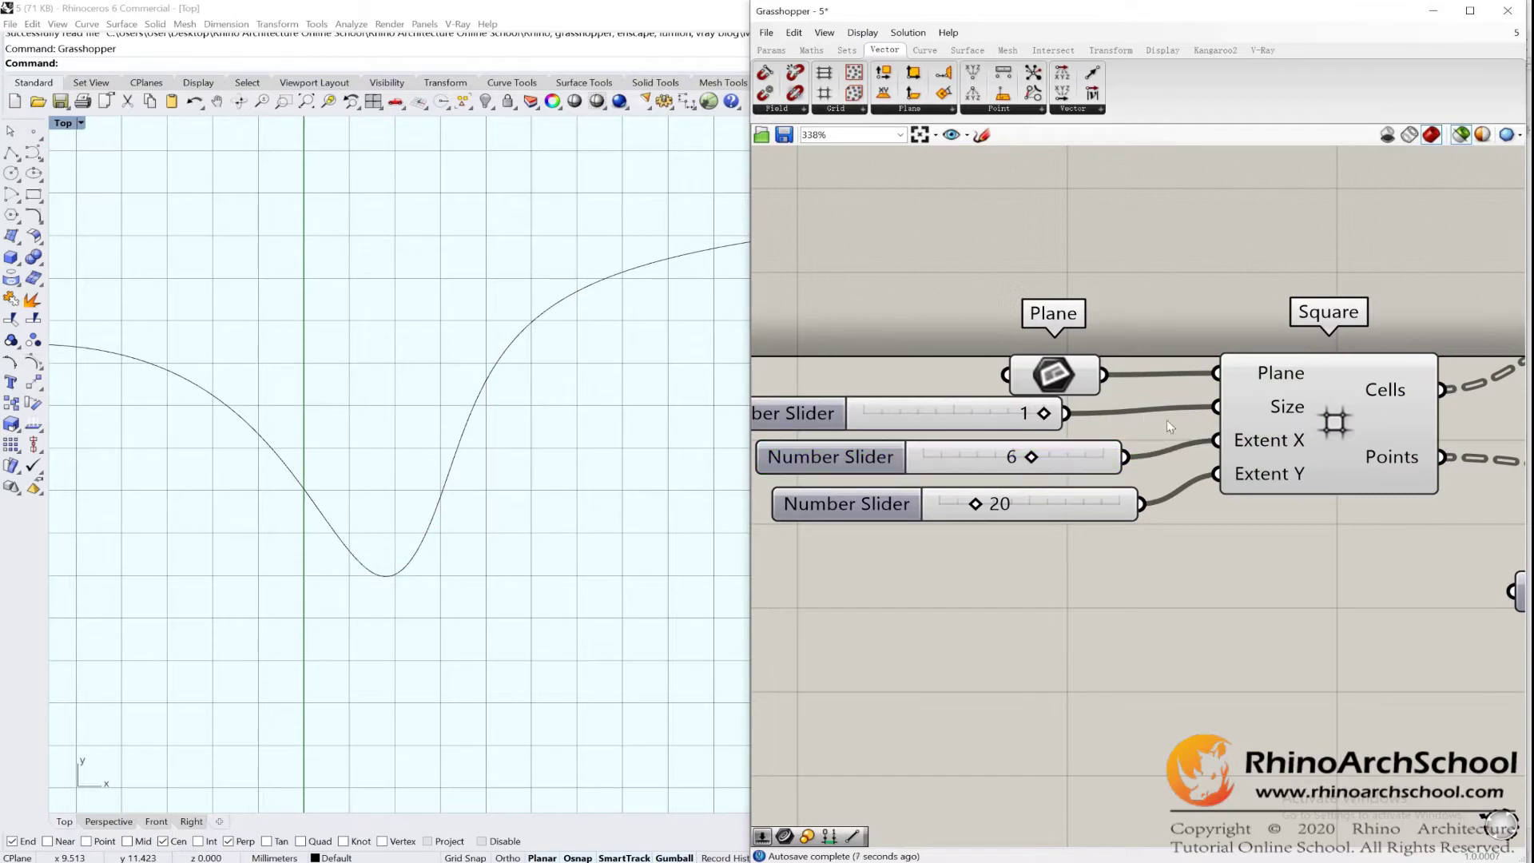
pyautogui.scroll(2, 1034, 466)
pyautogui.click(959, 456)
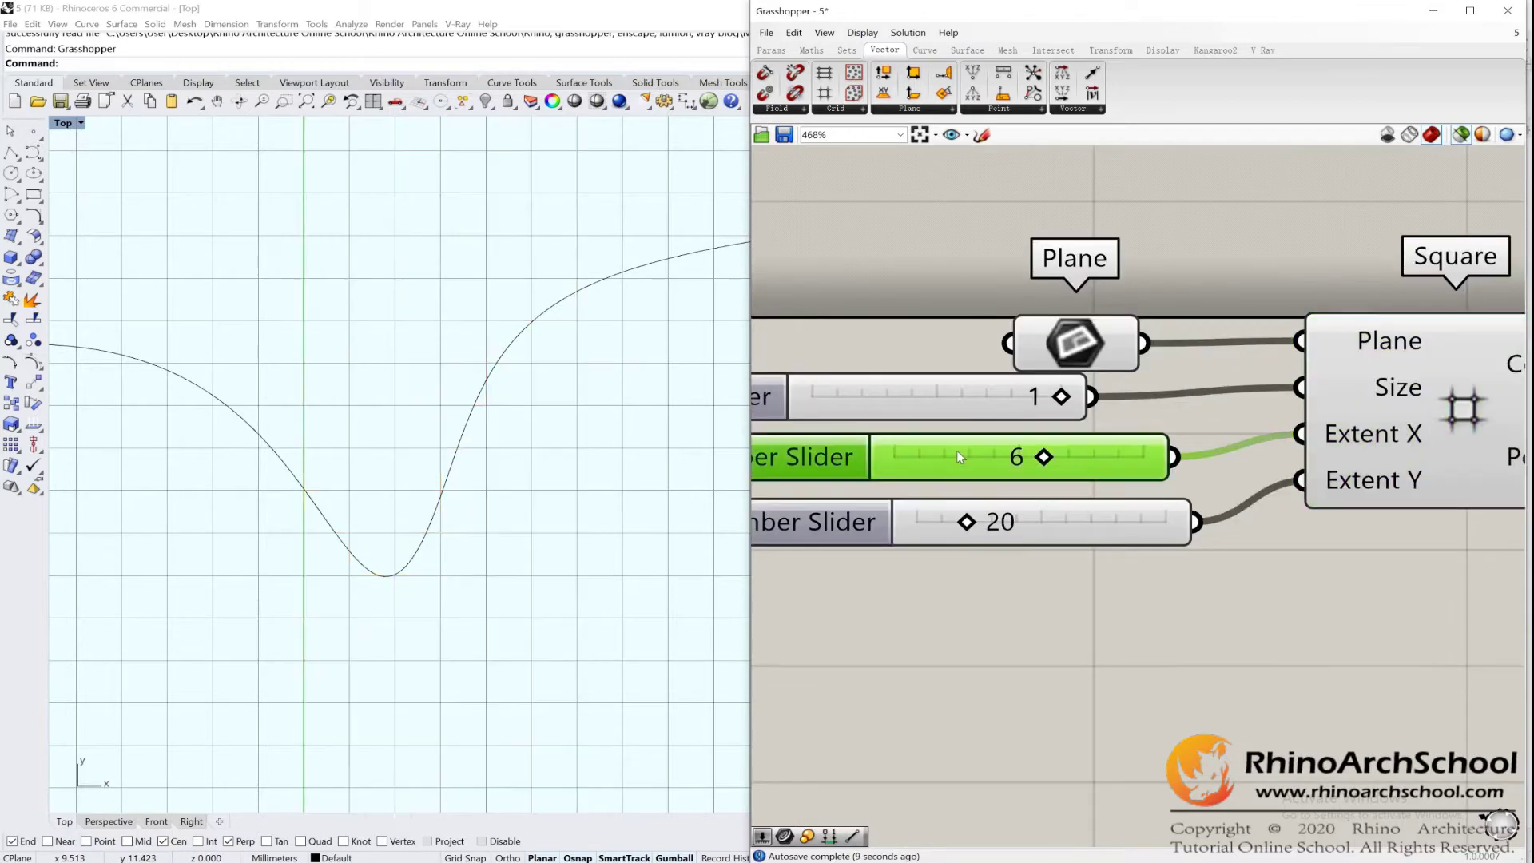
pyautogui.moveTo(1000, 453); pyautogui.dragTo(1100, 431, button='right')
pyautogui.scroll(-1, 1090, 438)
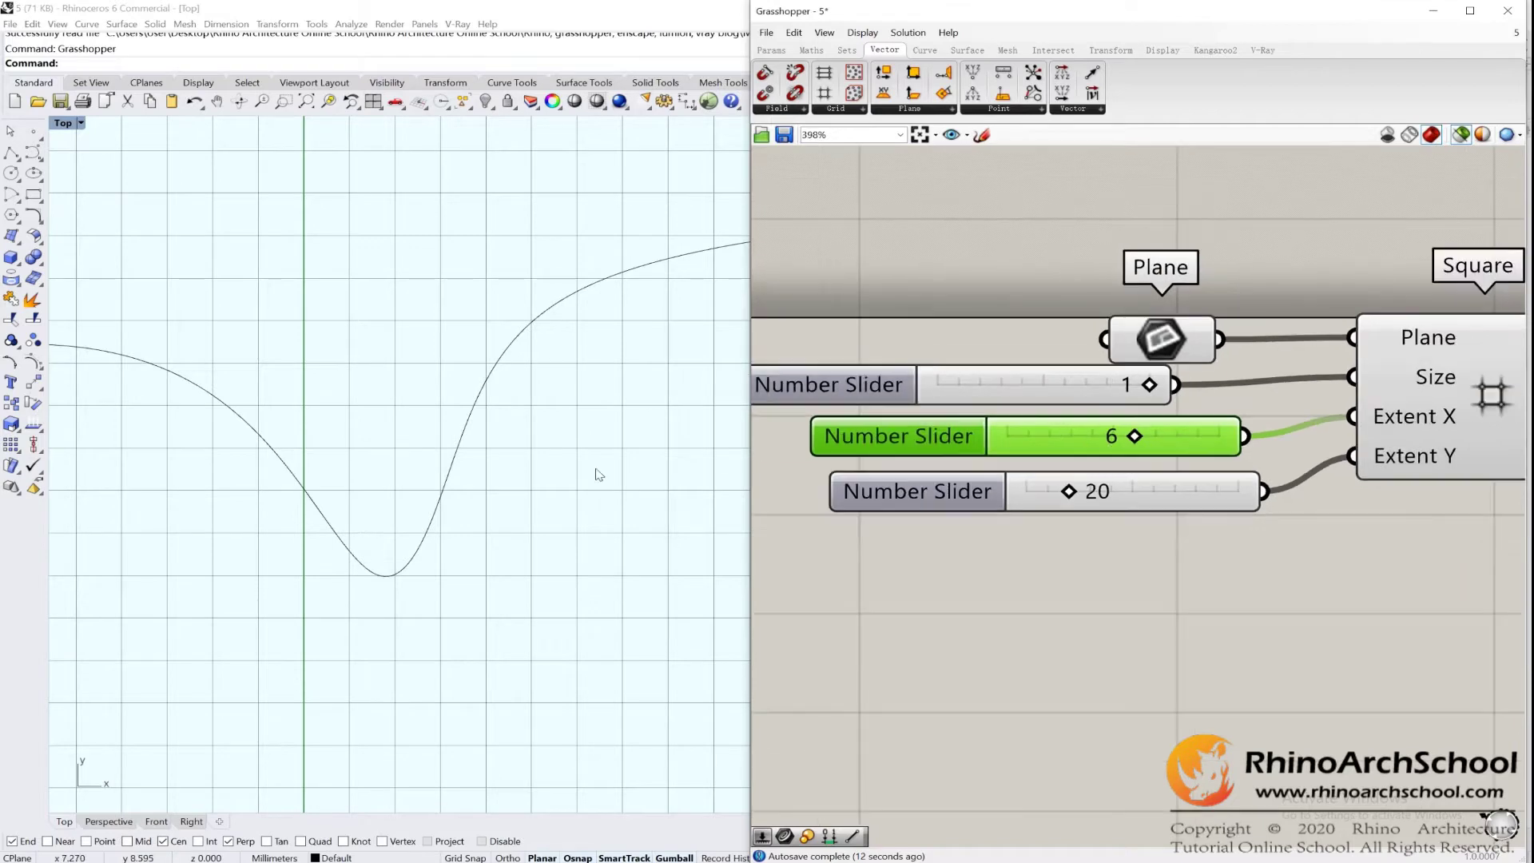
# - Preview the Square grid in the viewport and set its Extent Y slider to 30
pyautogui.click(1432, 400)
pyautogui.moveTo(367, 490); pyautogui.dragTo(420, 284, button='right')
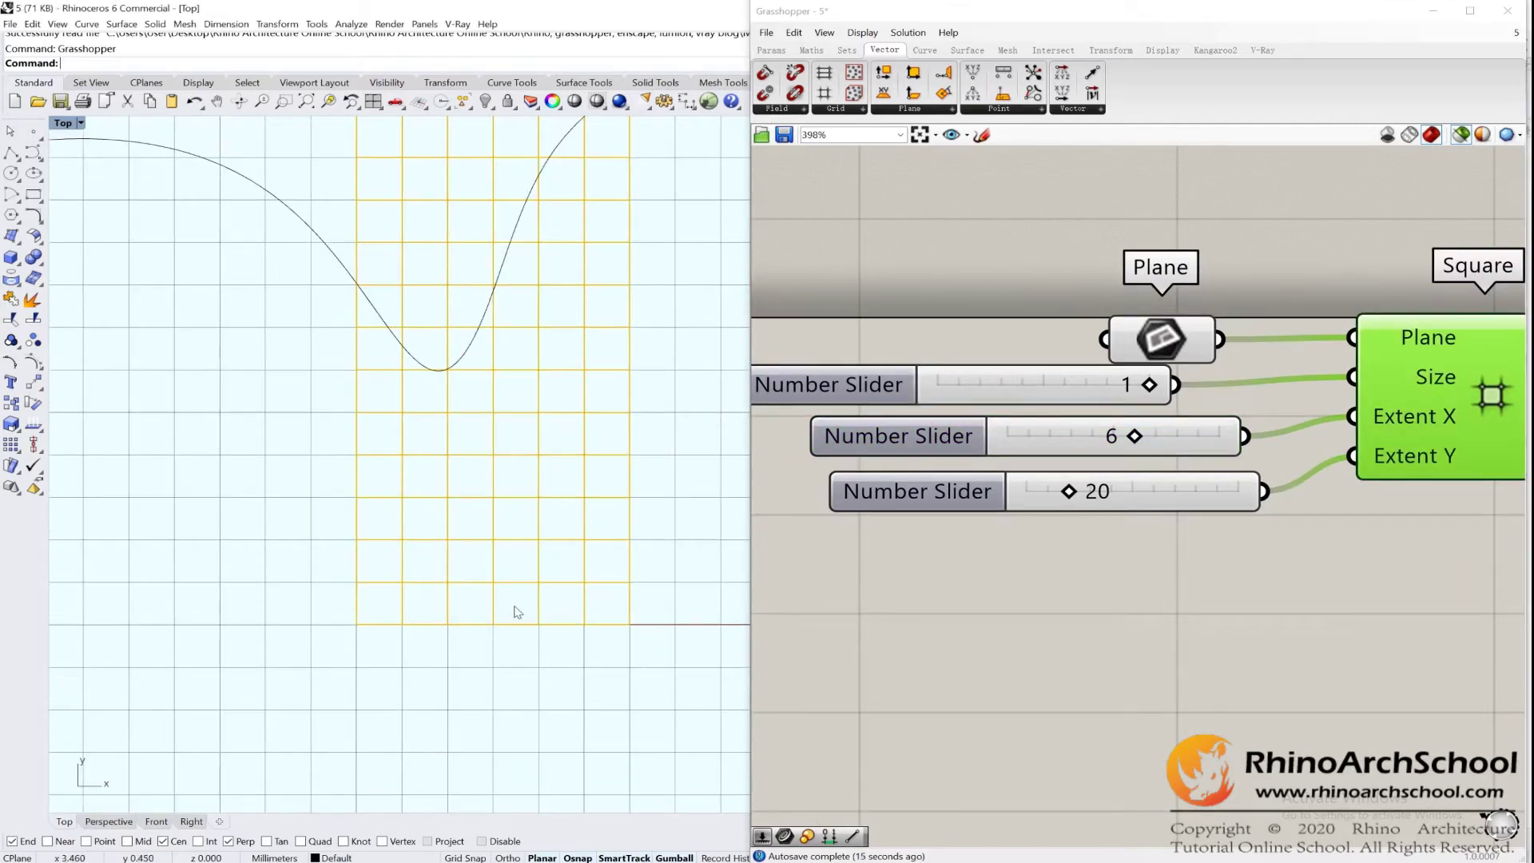
pyautogui.moveTo(1363, 499); pyautogui.dragTo(1238, 504, button='right')
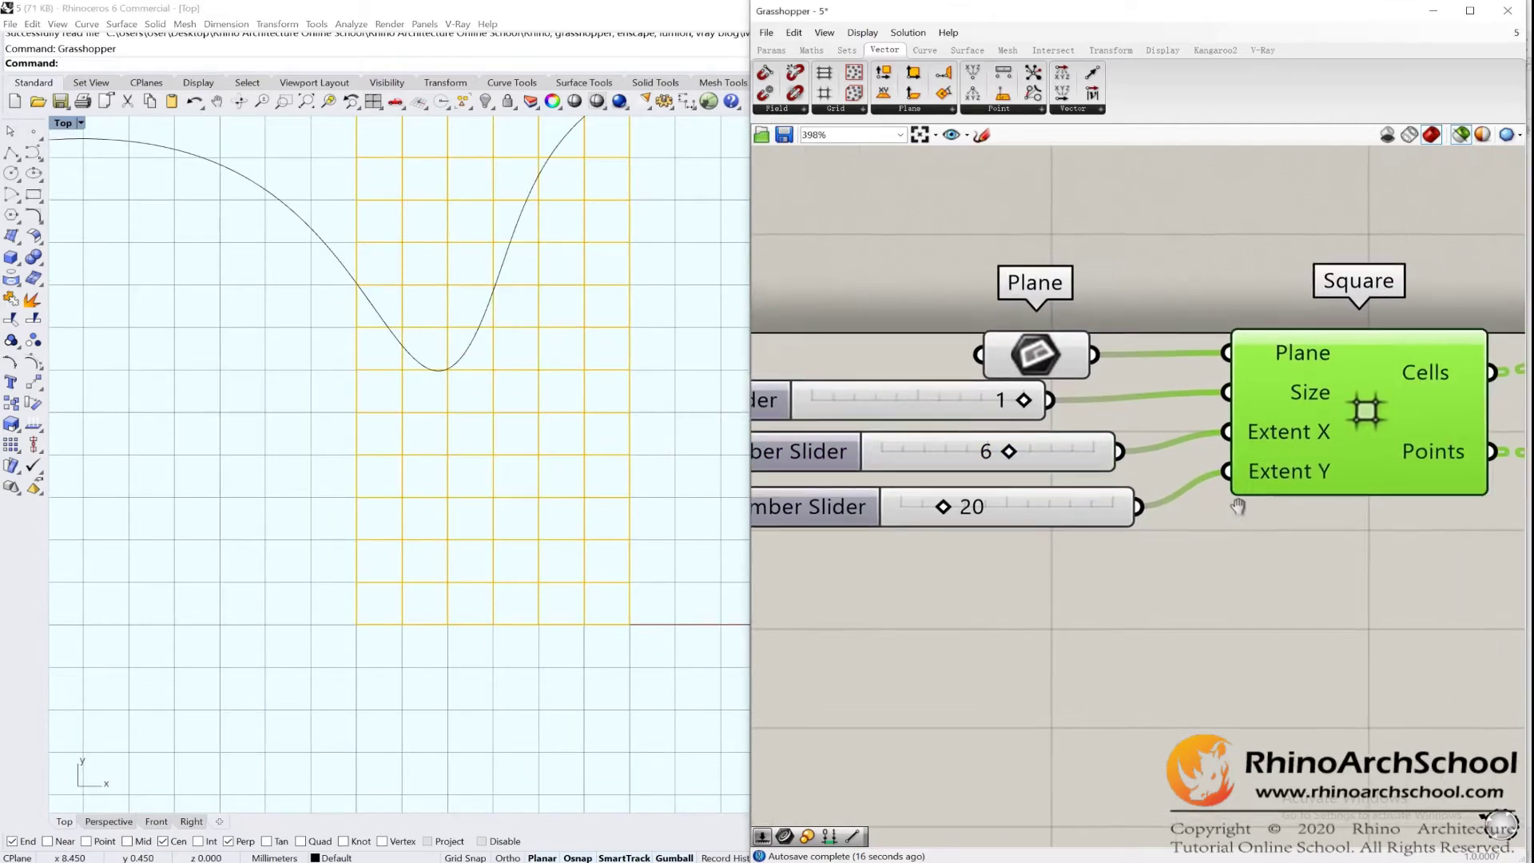
pyautogui.scroll(-2, 394, 543)
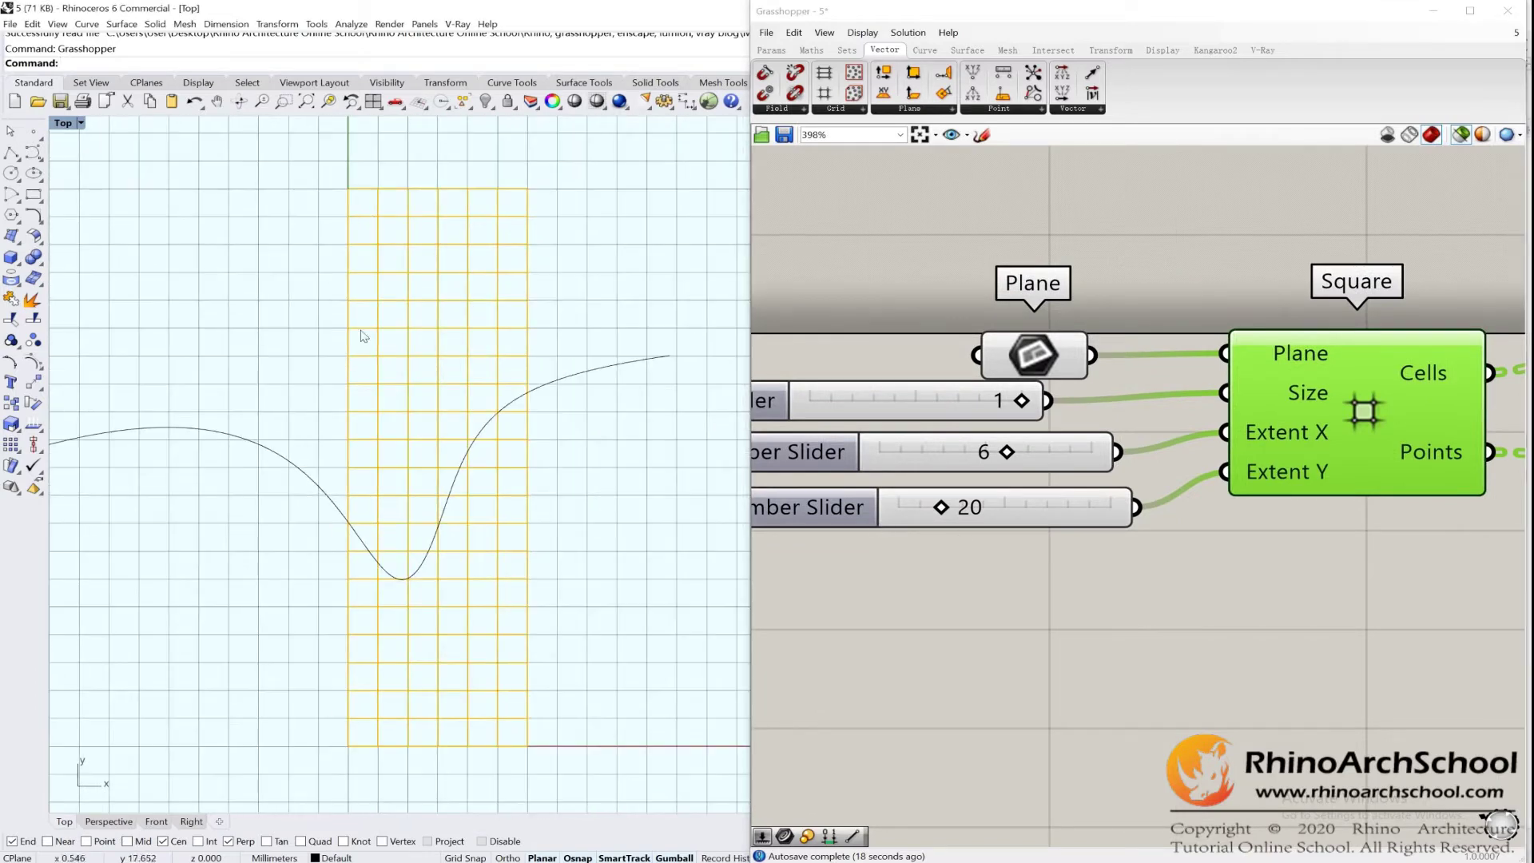
pyautogui.moveTo(940, 507); pyautogui.dragTo(963, 509)
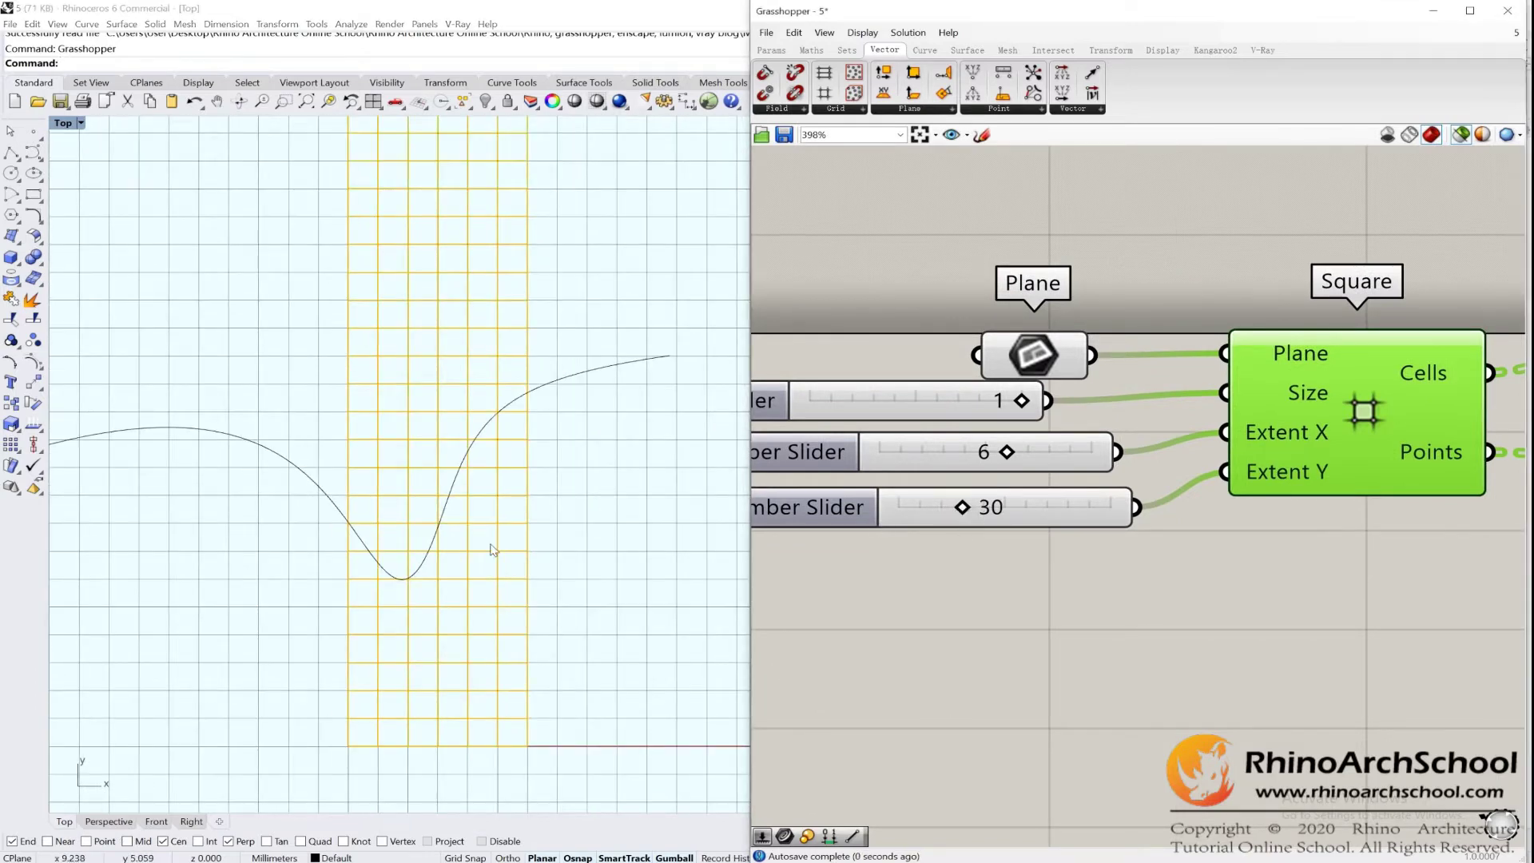
pyautogui.scroll(-3, 402, 539)
# - Preview the cell centroids produced by the Area component connected to the Square grid
pyautogui.moveTo(1480, 502); pyautogui.dragTo(795, 460, button='right')
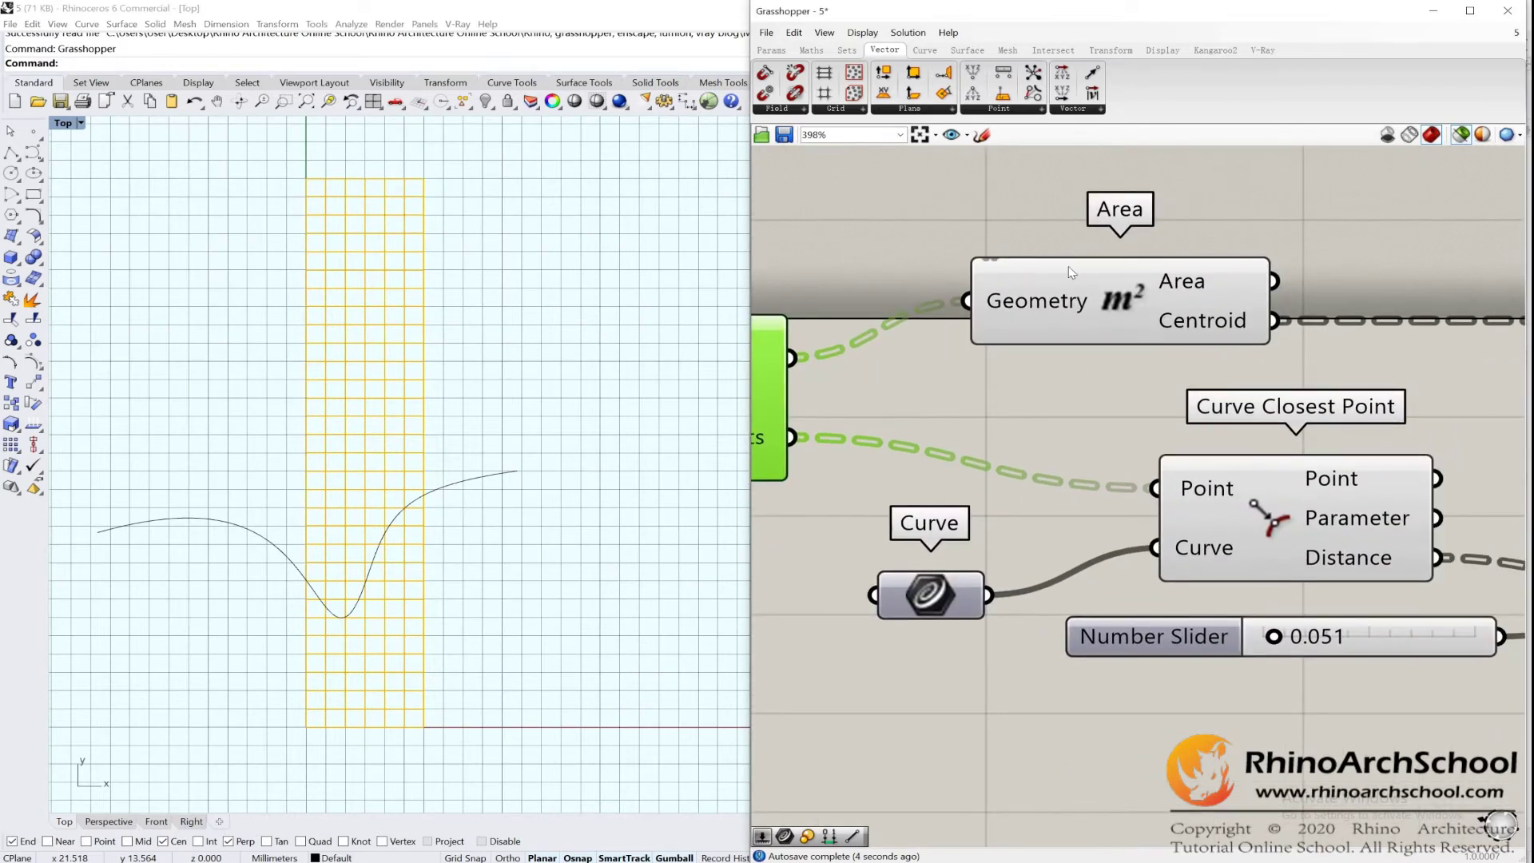
pyautogui.click(1107, 298)
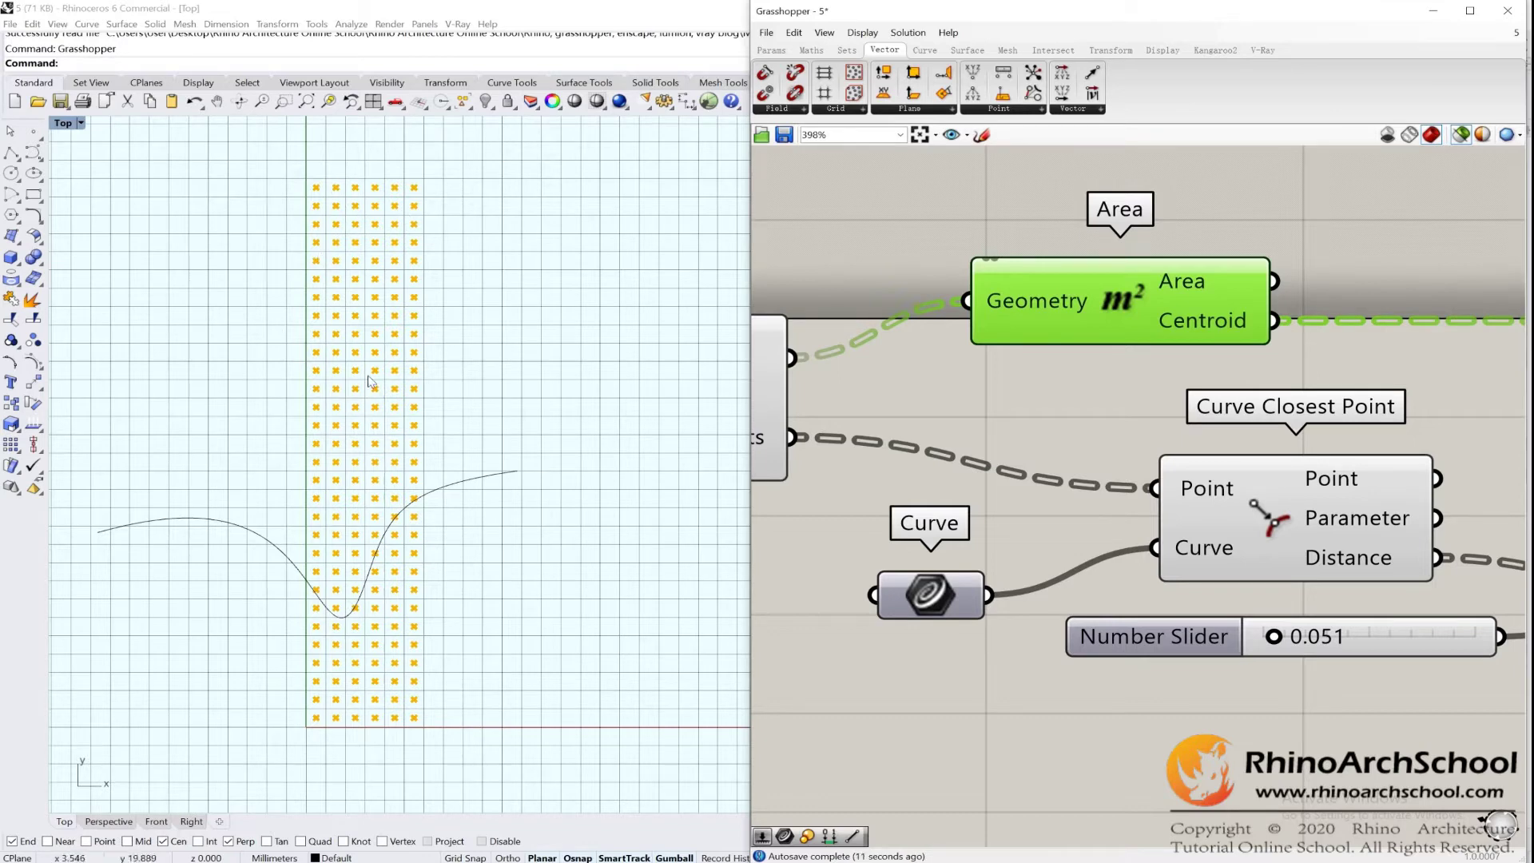
pyautogui.scroll(3, 364, 366)
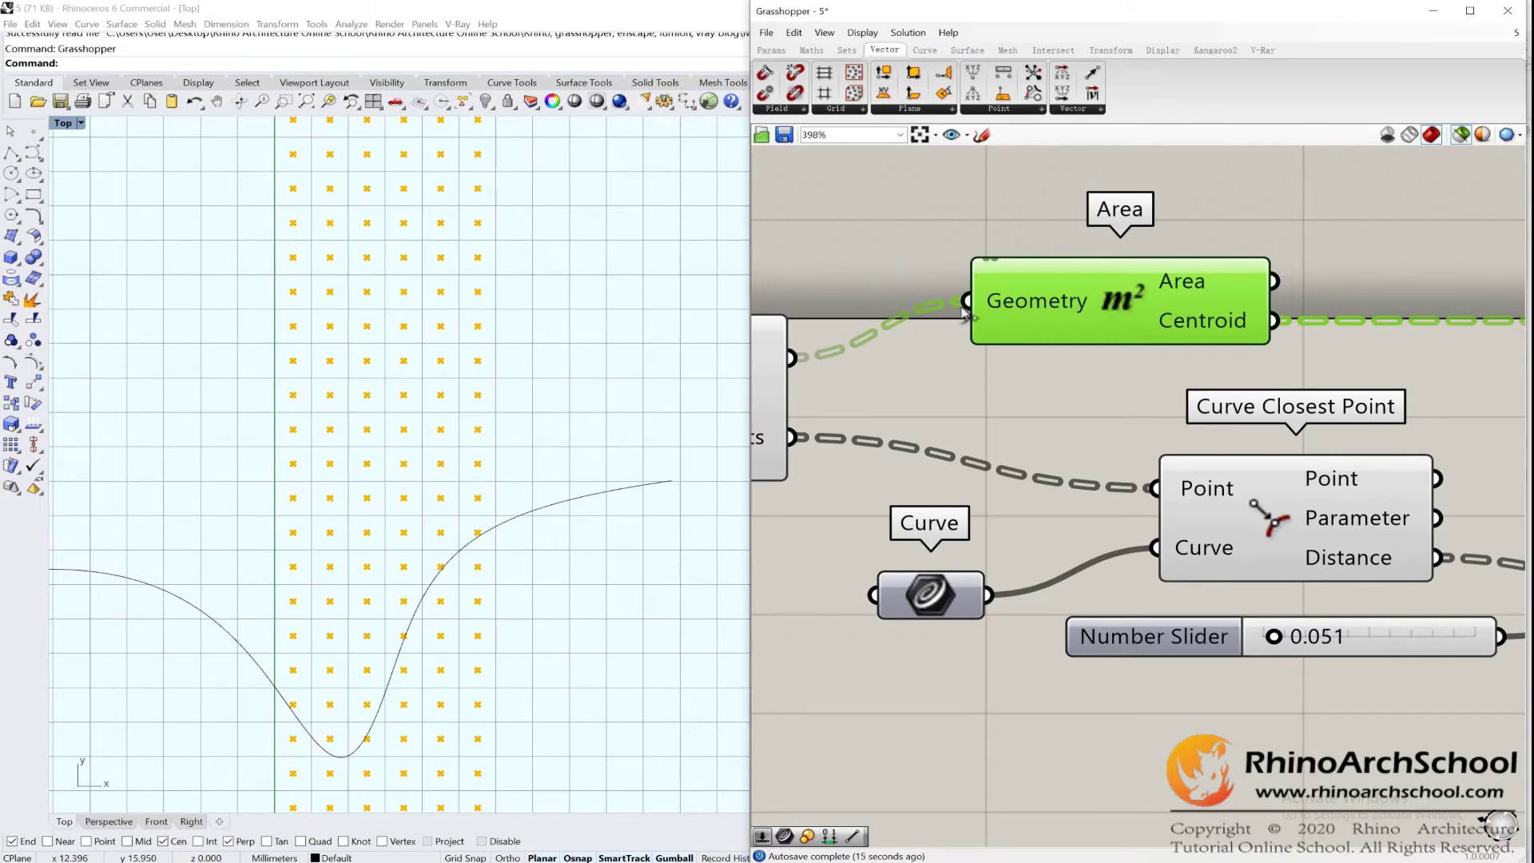
# - Follow the Centroid output to the Circle component and preview its circles
pyautogui.scroll(-3, 981, 319)
pyautogui.moveTo(1140, 339); pyautogui.dragTo(800, 415, button='right')
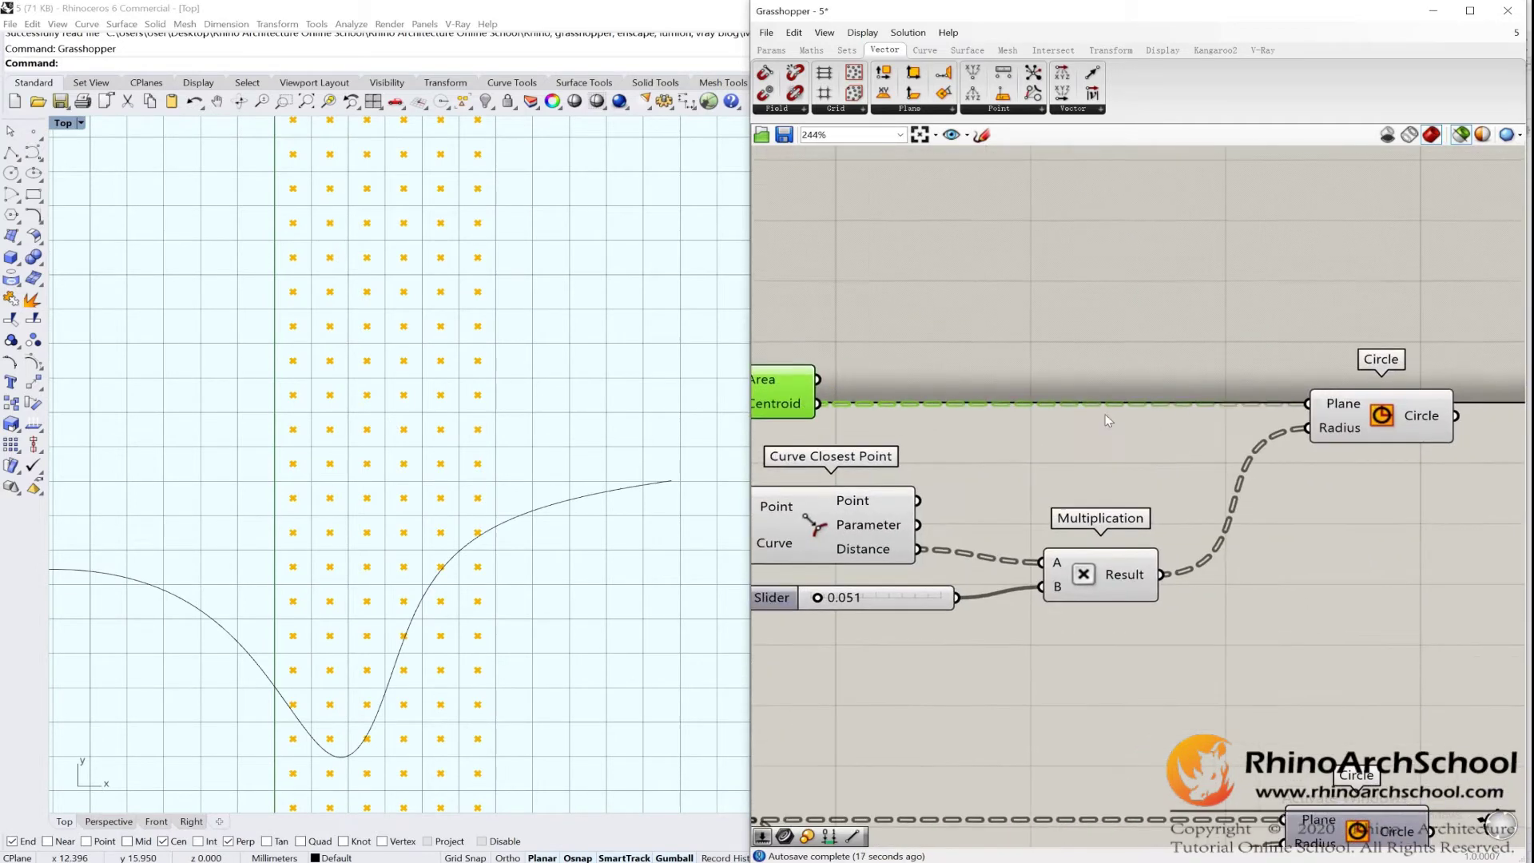
pyautogui.moveTo(1351, 427); pyautogui.dragTo(1290, 434, button='right')
pyautogui.click(1292, 437)
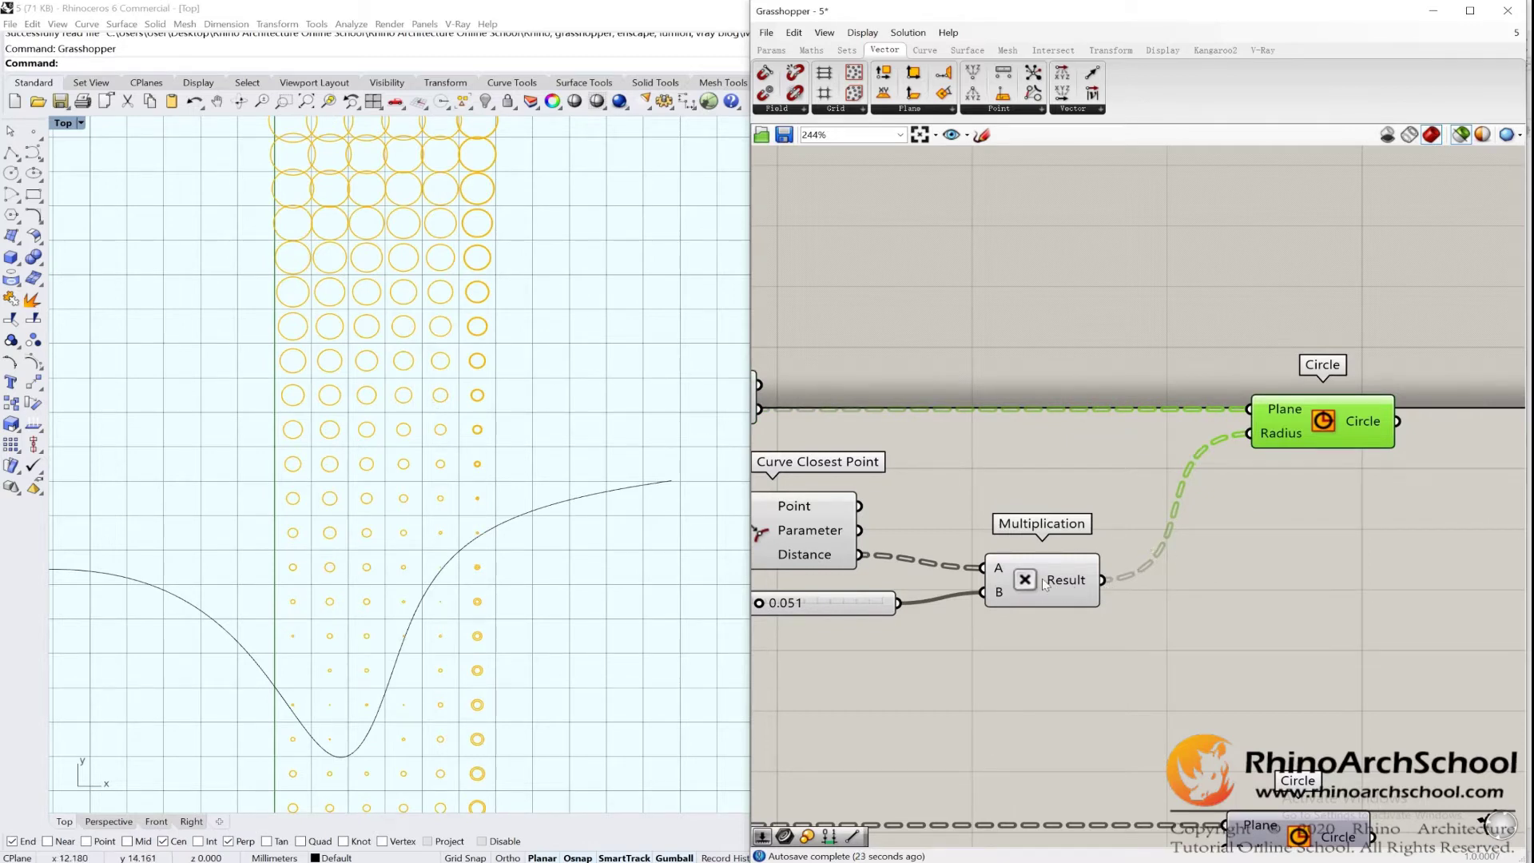
# - Add a number slider with the value 0.5 beneath the Circle component
pyautogui.doubleClick(1255, 543)
pyautogui.write('0')
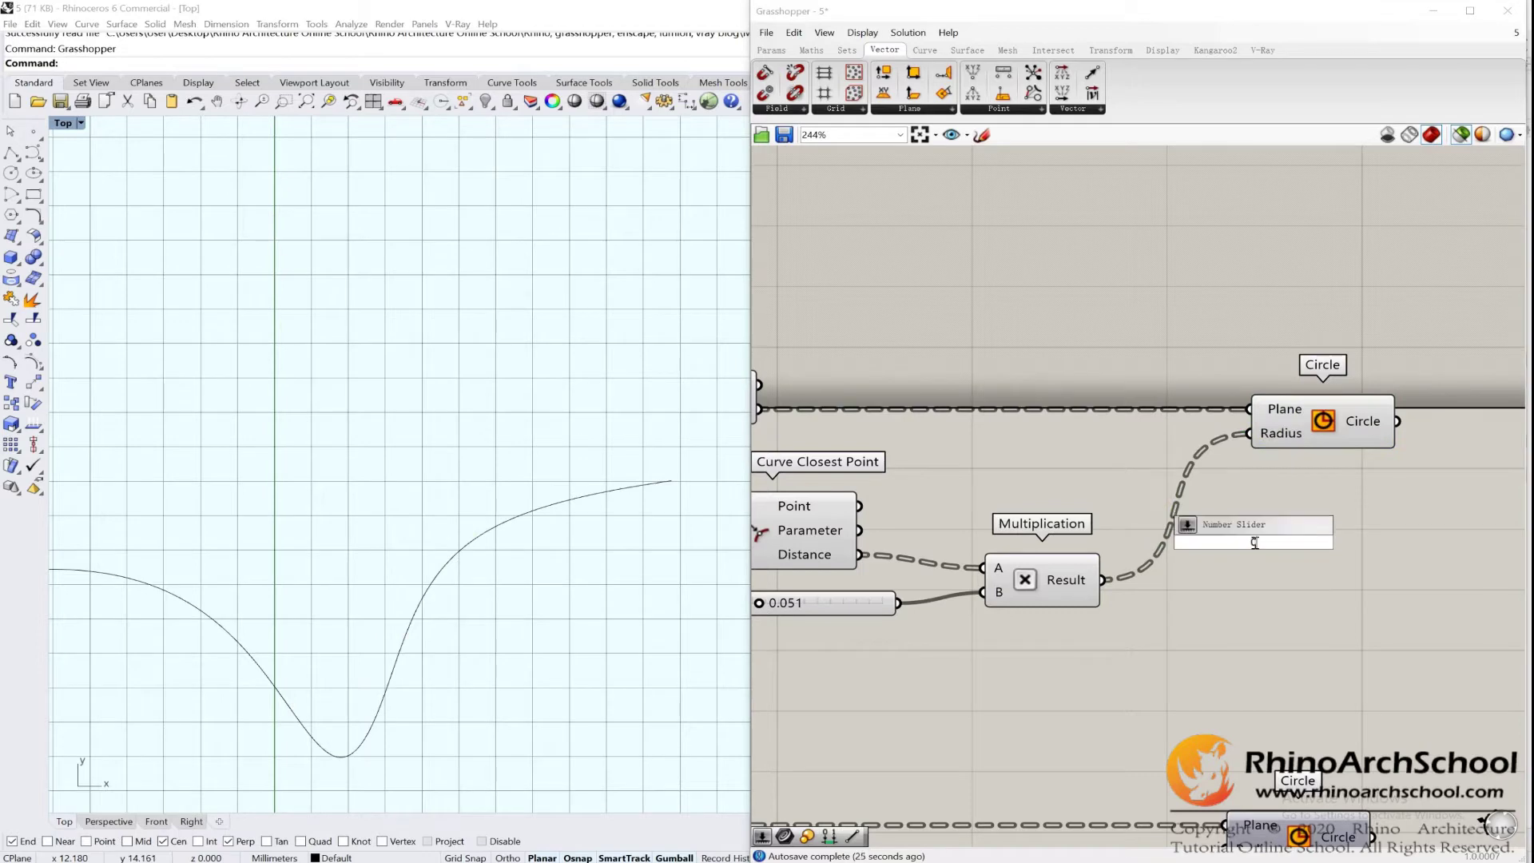
pyautogui.write('.5')
pyautogui.press('Return')
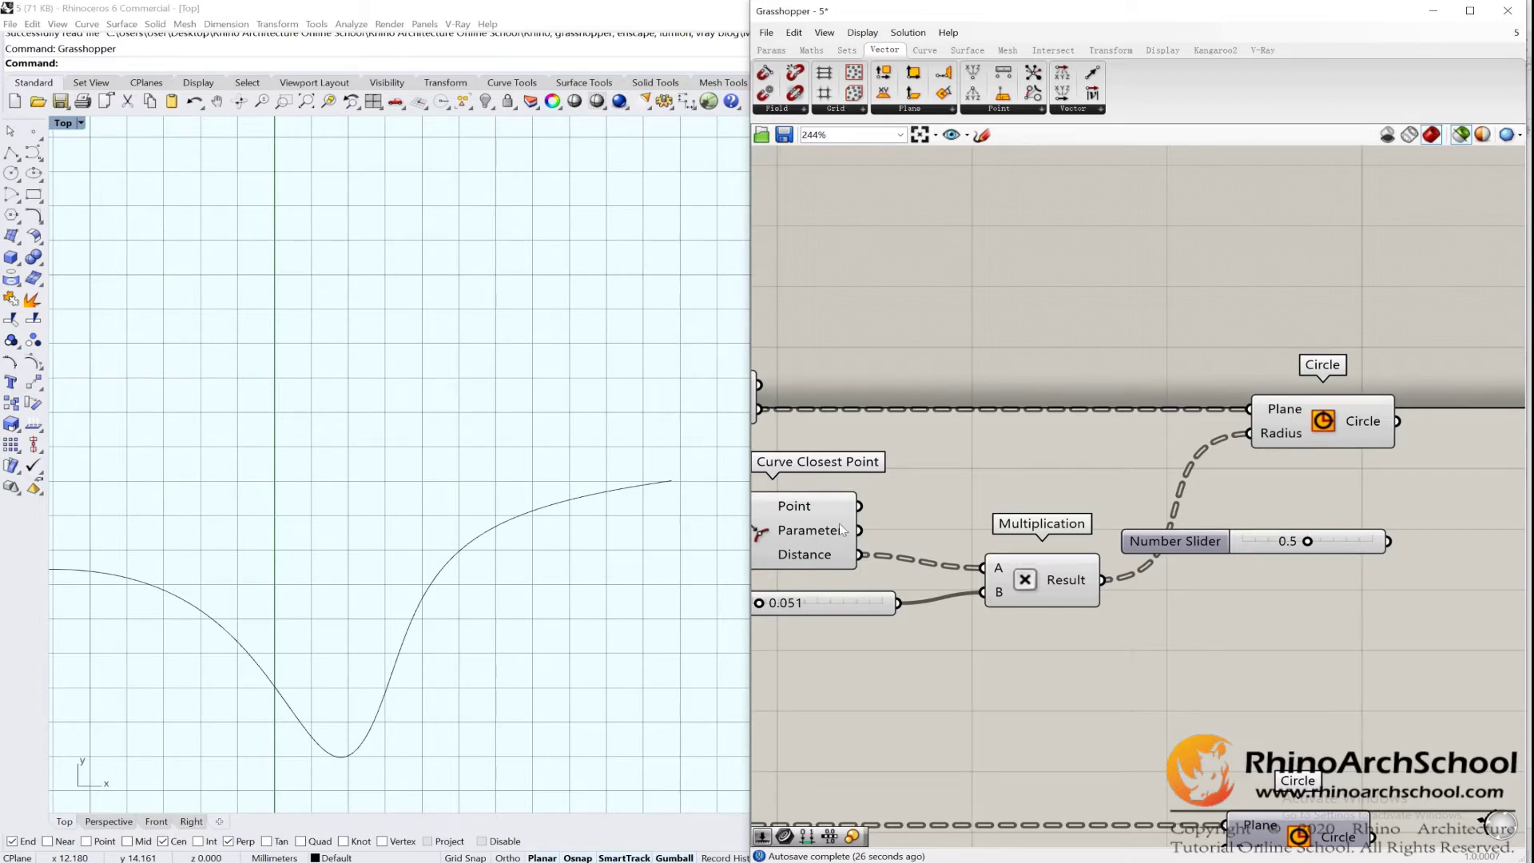
# - Position the 0.5 slider beside the Circle component and connect it to the Radius input in place of the Multiplication result
pyautogui.moveTo(1415, 552); pyautogui.dragTo(1216, 489, button='right')
pyautogui.moveTo(977, 481); pyautogui.dragTo(956, 468)
pyautogui.moveTo(1000, 438); pyautogui.dragTo(1148, 473, button='right')
pyautogui.moveTo(1103, 505); pyautogui.dragTo(945, 450)
pyautogui.scroll(3, 1084, 447)
pyautogui.moveTo(1196, 450); pyautogui.dragTo(1269, 394)
pyautogui.click(1292, 481)
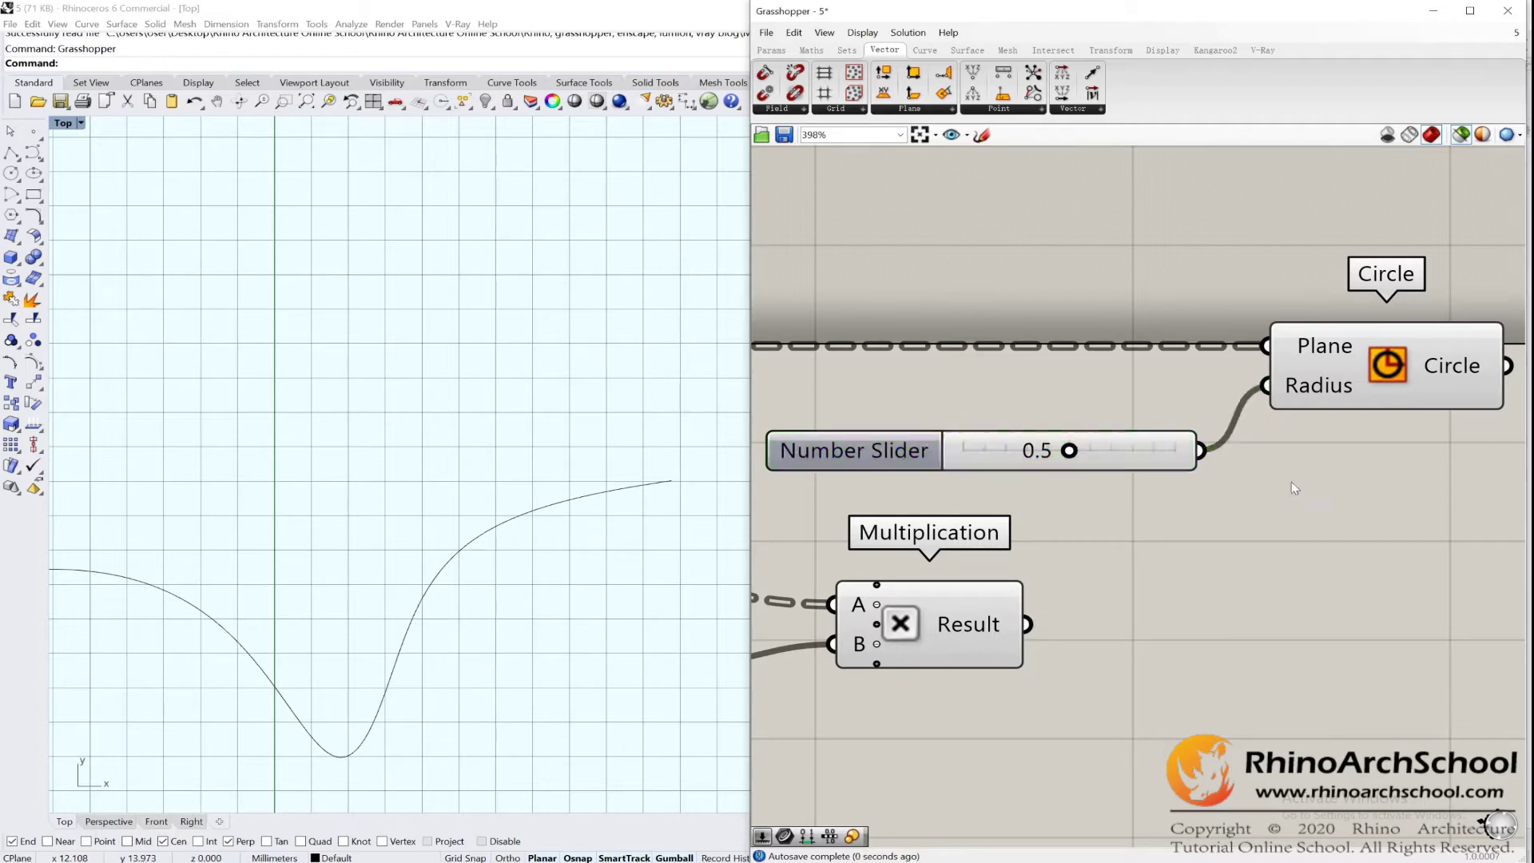
# - Preview the circles at the 0.5 radius over the grid, and move the radius slider below the Circle component
pyautogui.scroll(-3, 1291, 482)
pyautogui.click(1327, 409)
pyautogui.scroll(-2, 436, 294)
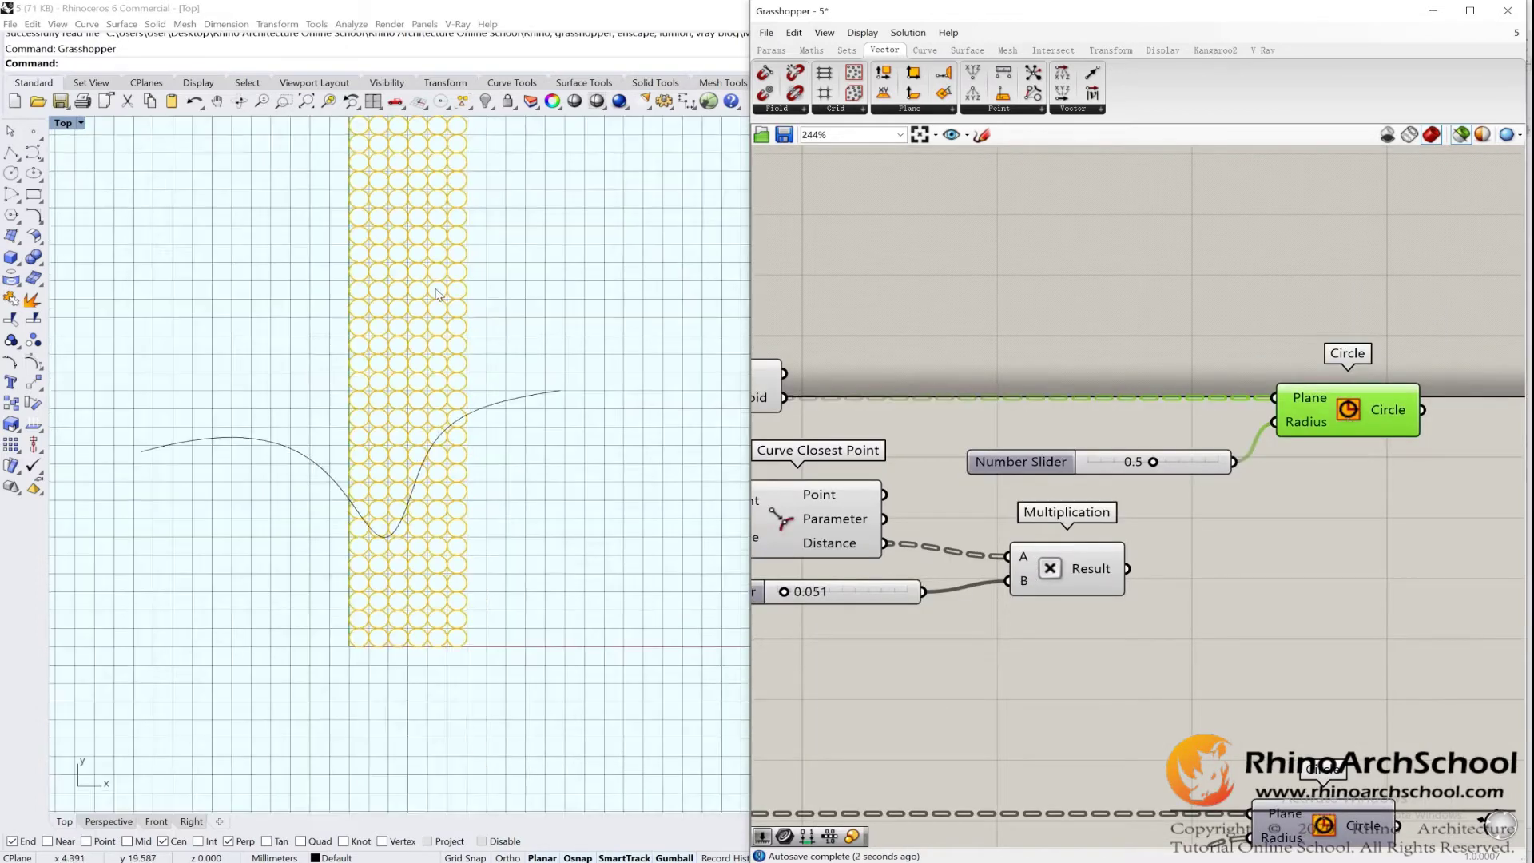
pyautogui.moveTo(437, 294); pyautogui.dragTo(456, 365, button='right')
pyautogui.moveTo(1217, 494); pyautogui.dragTo(1304, 459, button='right')
pyautogui.moveTo(1230, 433); pyautogui.dragTo(1447, 483)
# - Examine the attractor curve in the Rhino viewport together with the Curve parameter that feeds Curve Closest Point
pyautogui.moveTo(1103, 444); pyautogui.dragTo(1464, 452, button='right')
pyautogui.scroll(1, 999, 476)
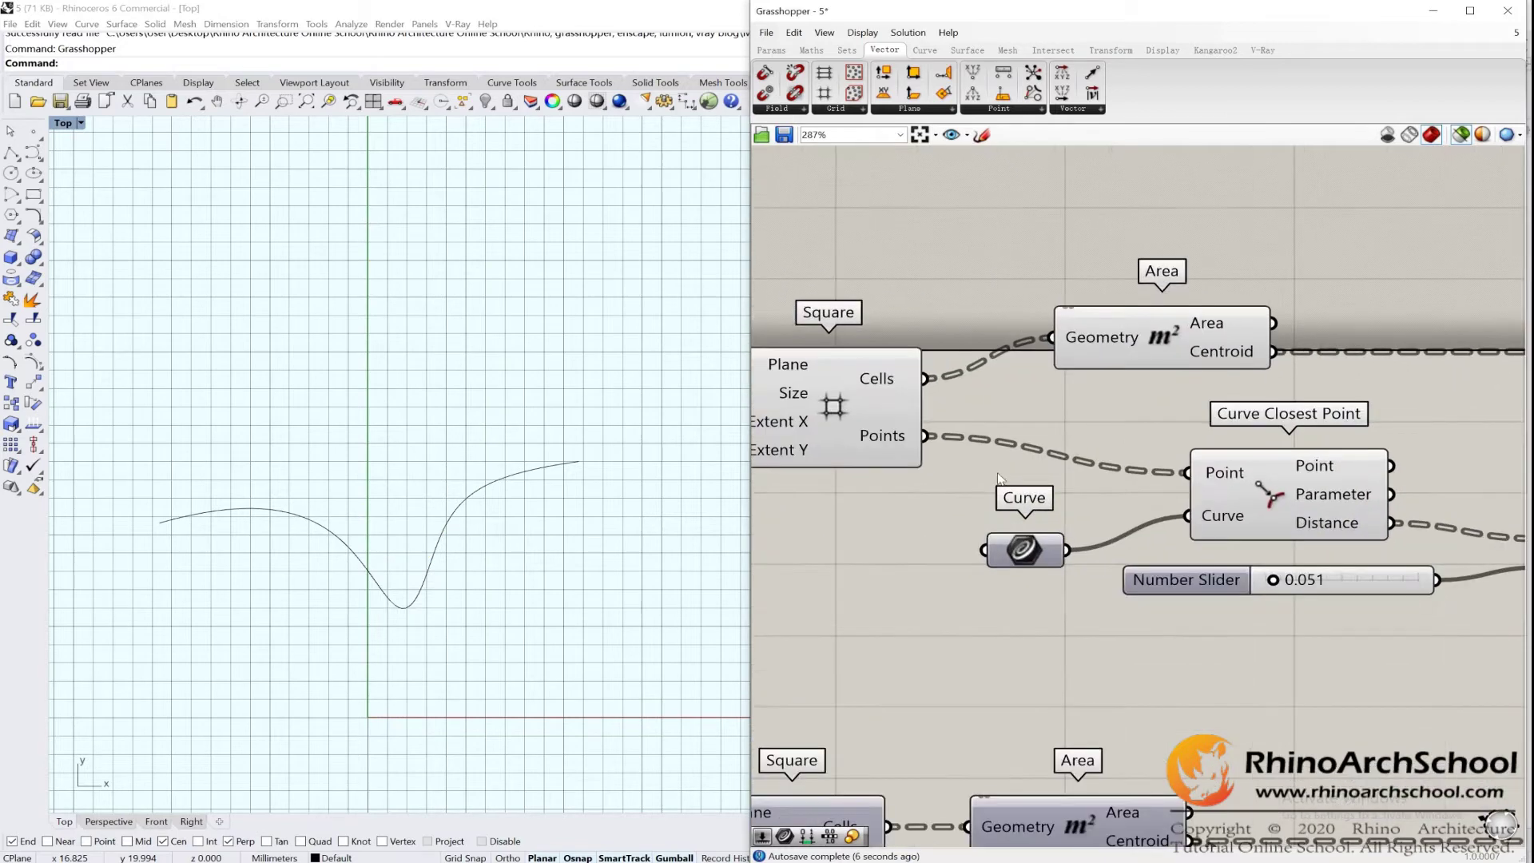
pyautogui.scroll(6, 360, 541)
pyautogui.moveTo(440, 564); pyautogui.dragTo(448, 478, button='right')
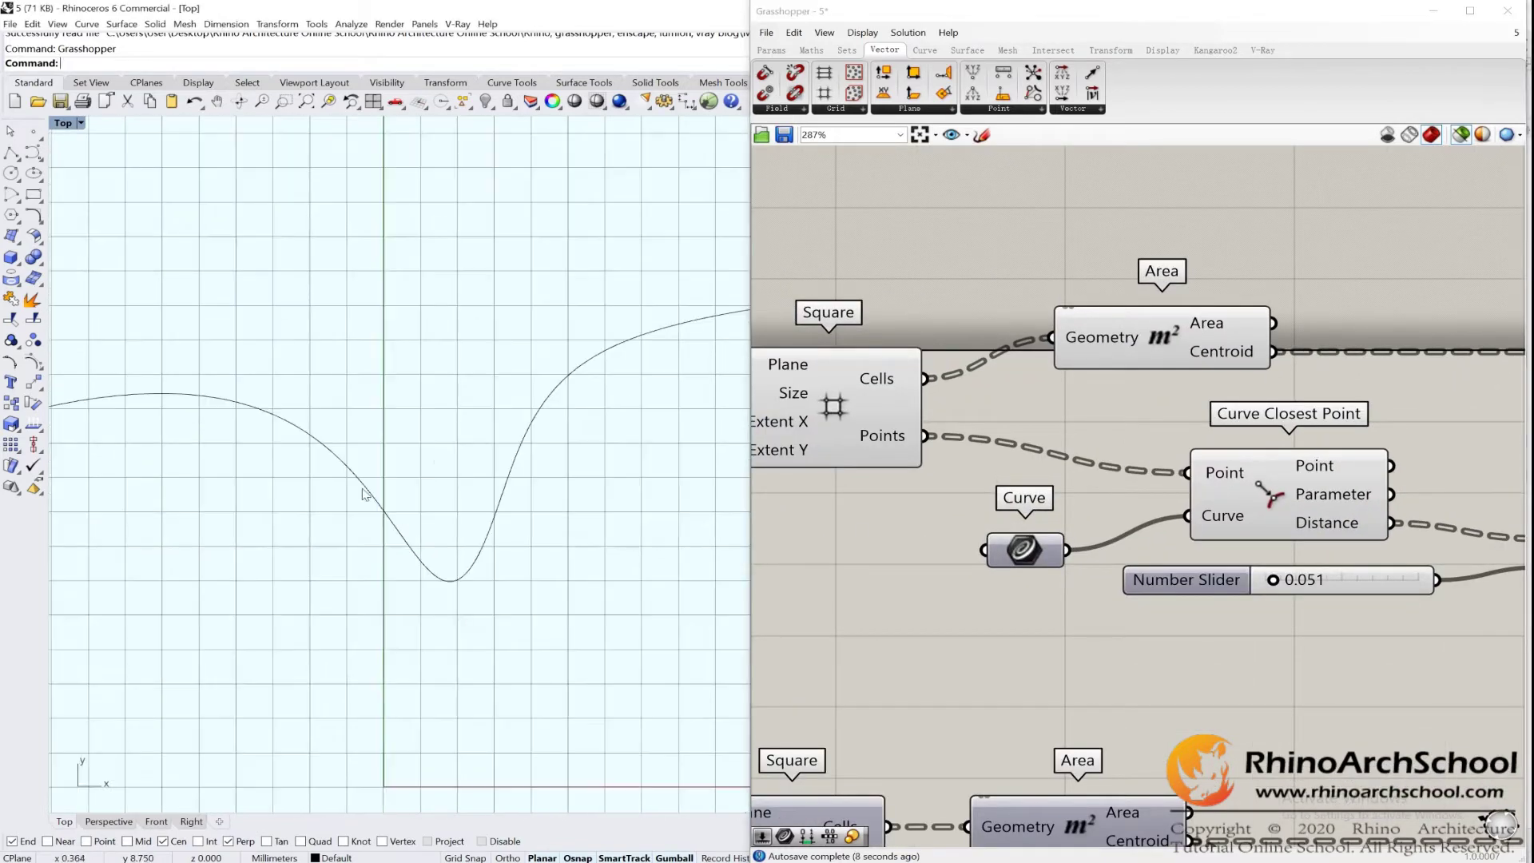
pyautogui.moveTo(317, 345); pyautogui.dragTo(190, 524)
pyautogui.click(1034, 553)
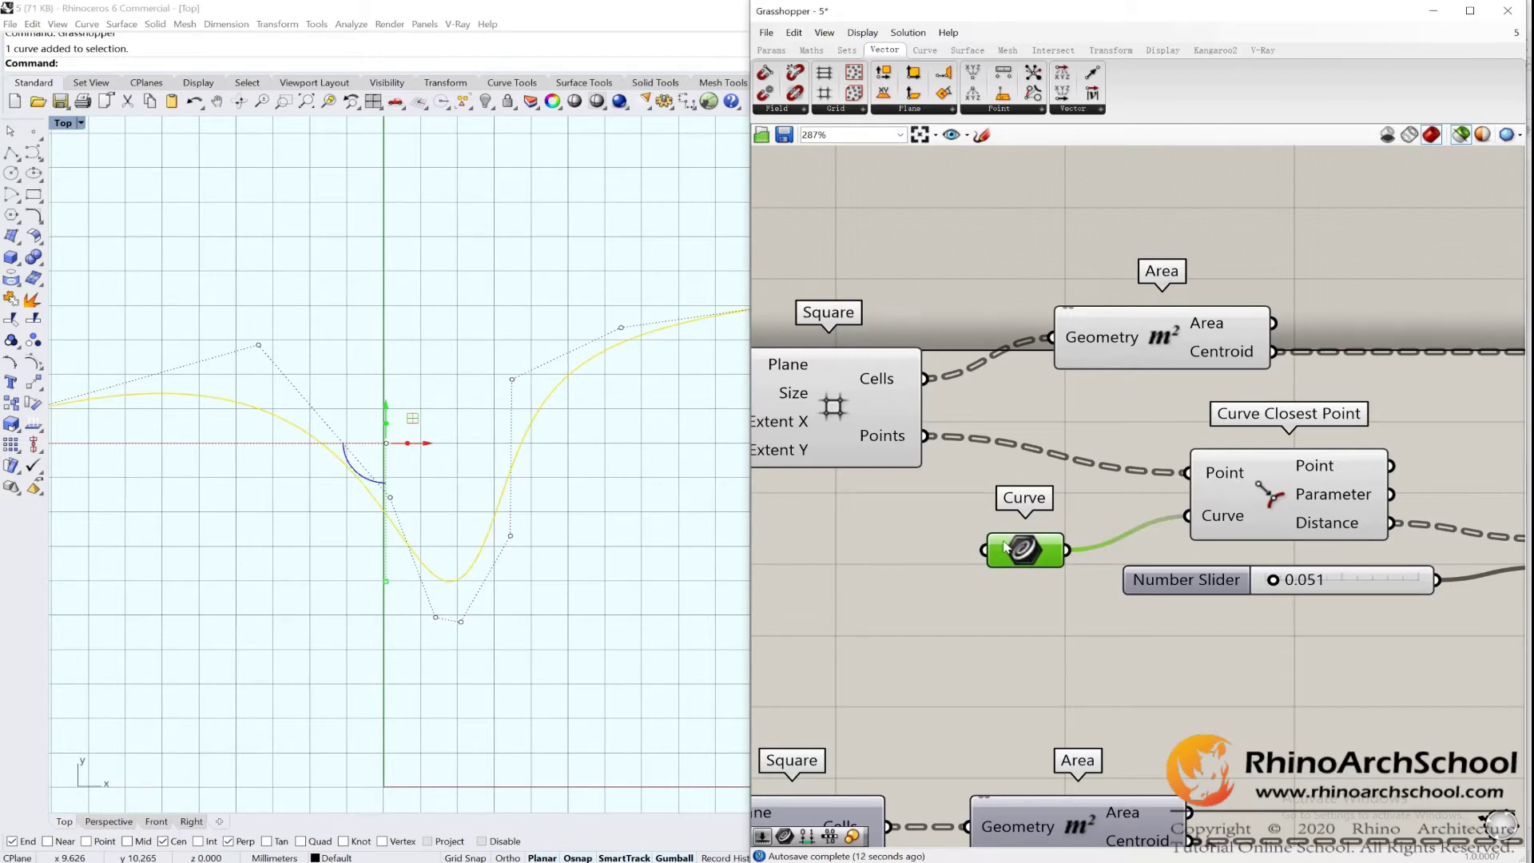
pyautogui.rightClick(1006, 547)
pyautogui.click(924, 648)
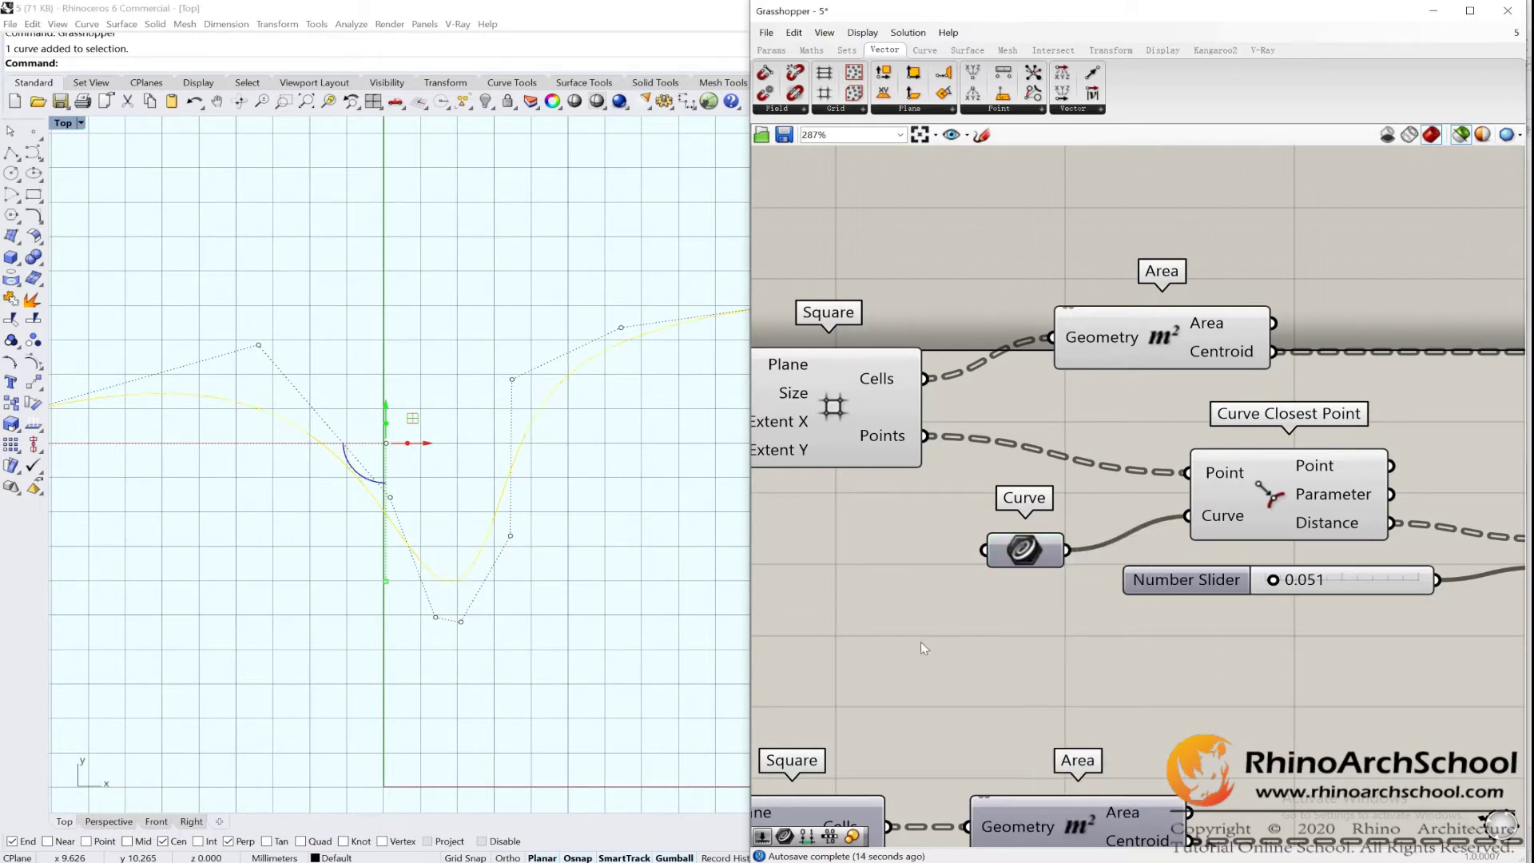
pyautogui.moveTo(920, 643); pyautogui.dragTo(971, 594, button='right')
pyautogui.click(605, 532)
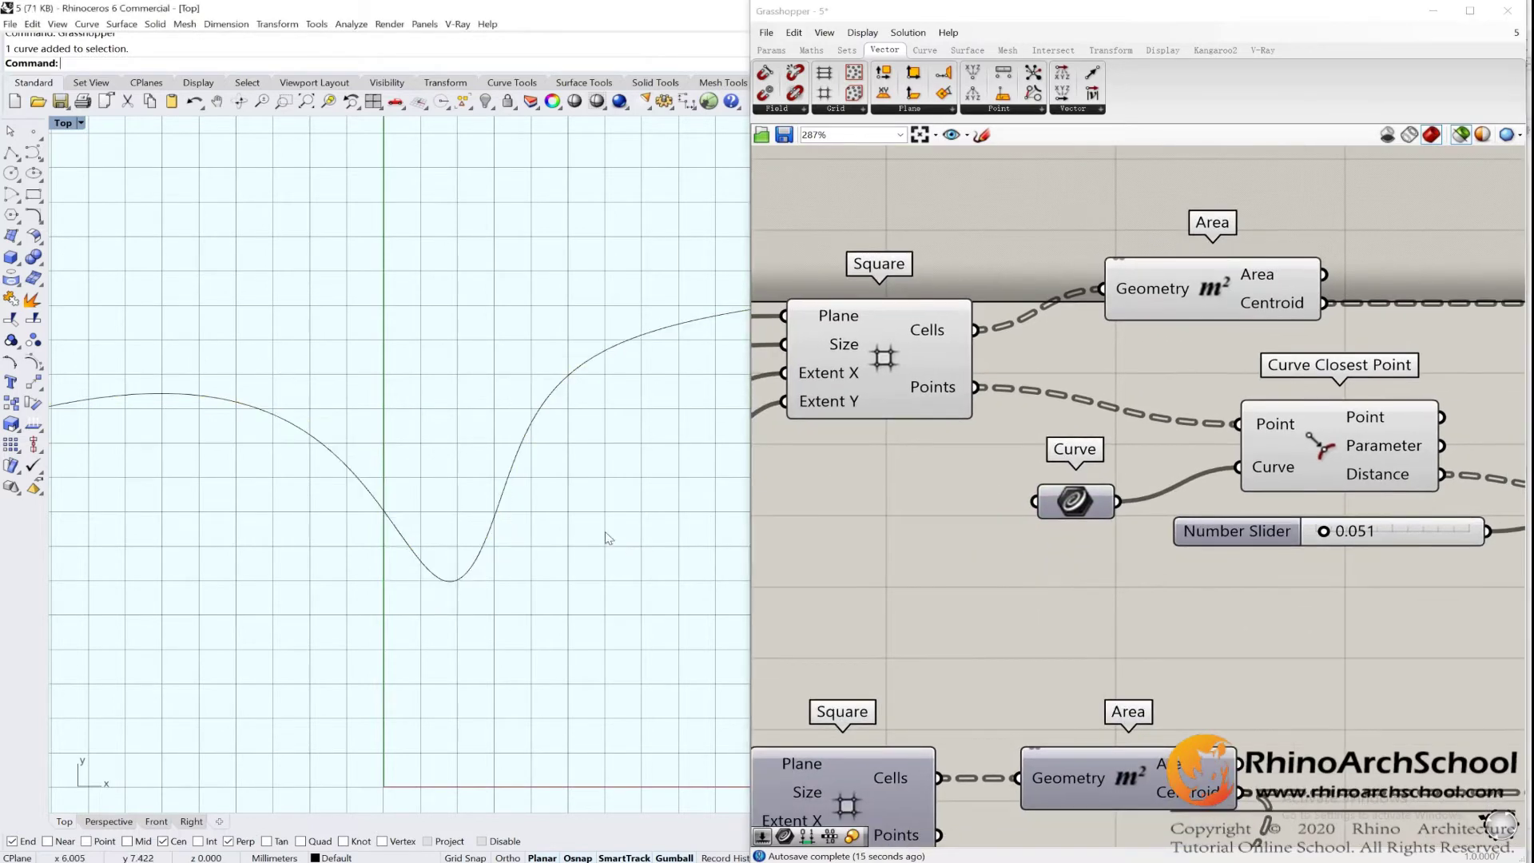
# - Preview the Area component's cell centroids and compare their positions with the curve
pyautogui.click(1225, 310)
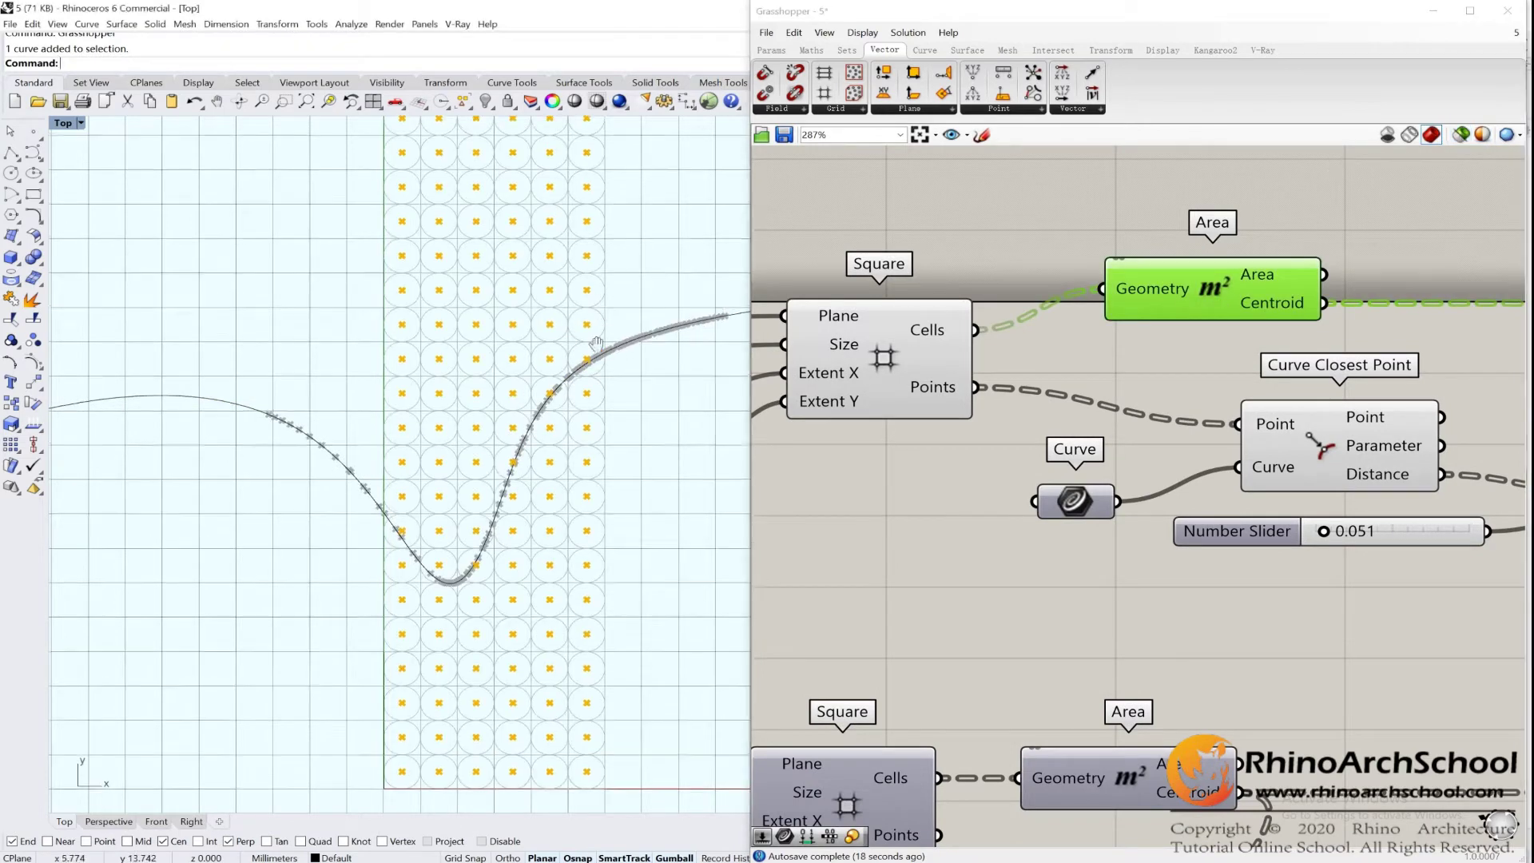
pyautogui.moveTo(597, 343); pyautogui.dragTo(570, 388, button='right')
pyautogui.scroll(5, 446, 367)
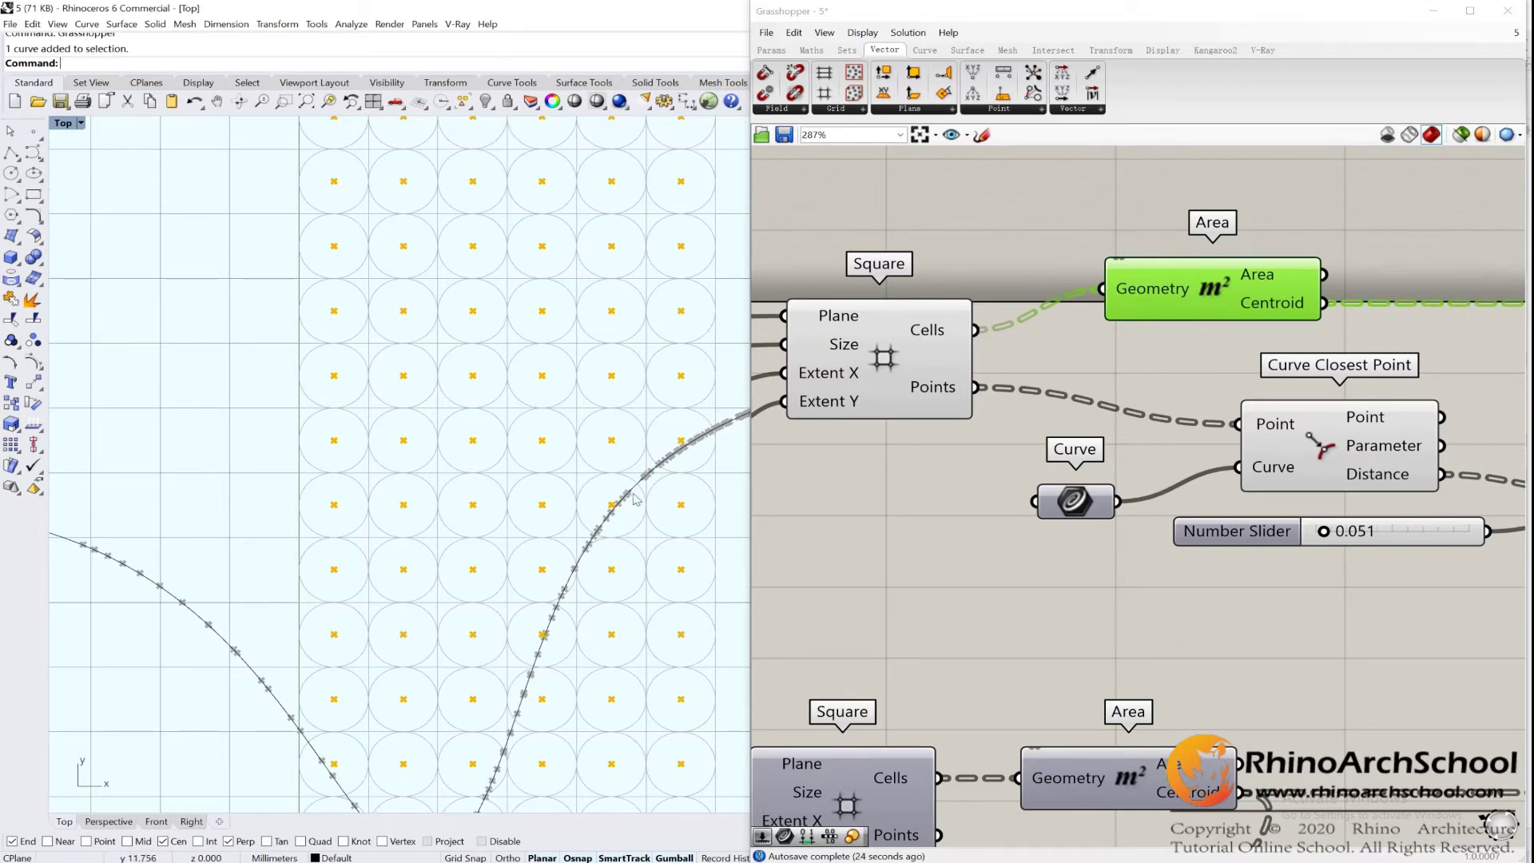
# - Preview the points that Curve Closest Point finds on the curve and check its Curve input
pyautogui.moveTo(1095, 374); pyautogui.dragTo(951, 360, button='right')
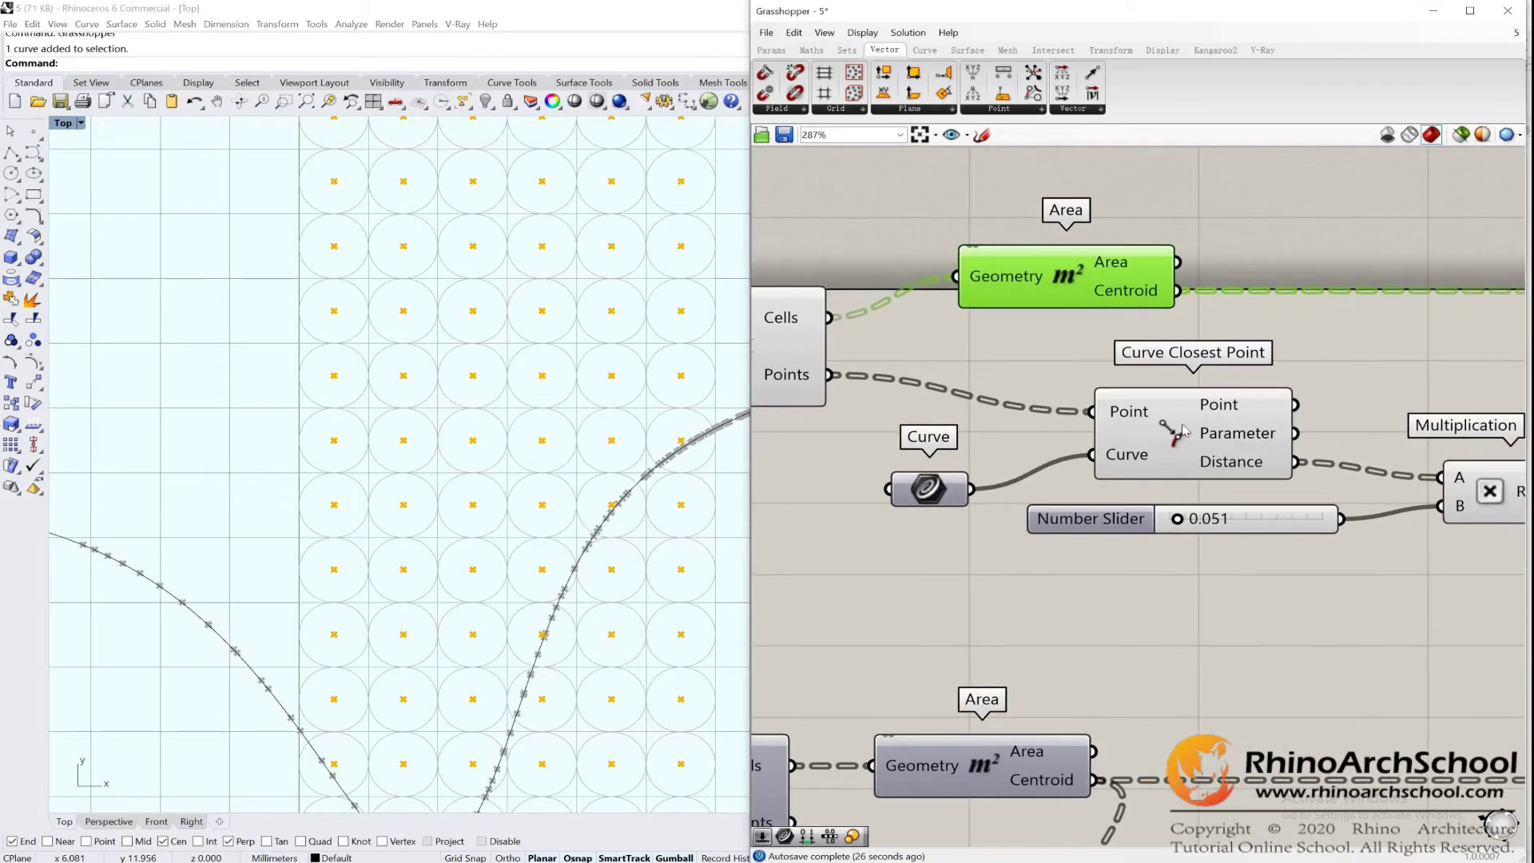
pyautogui.click(1196, 409)
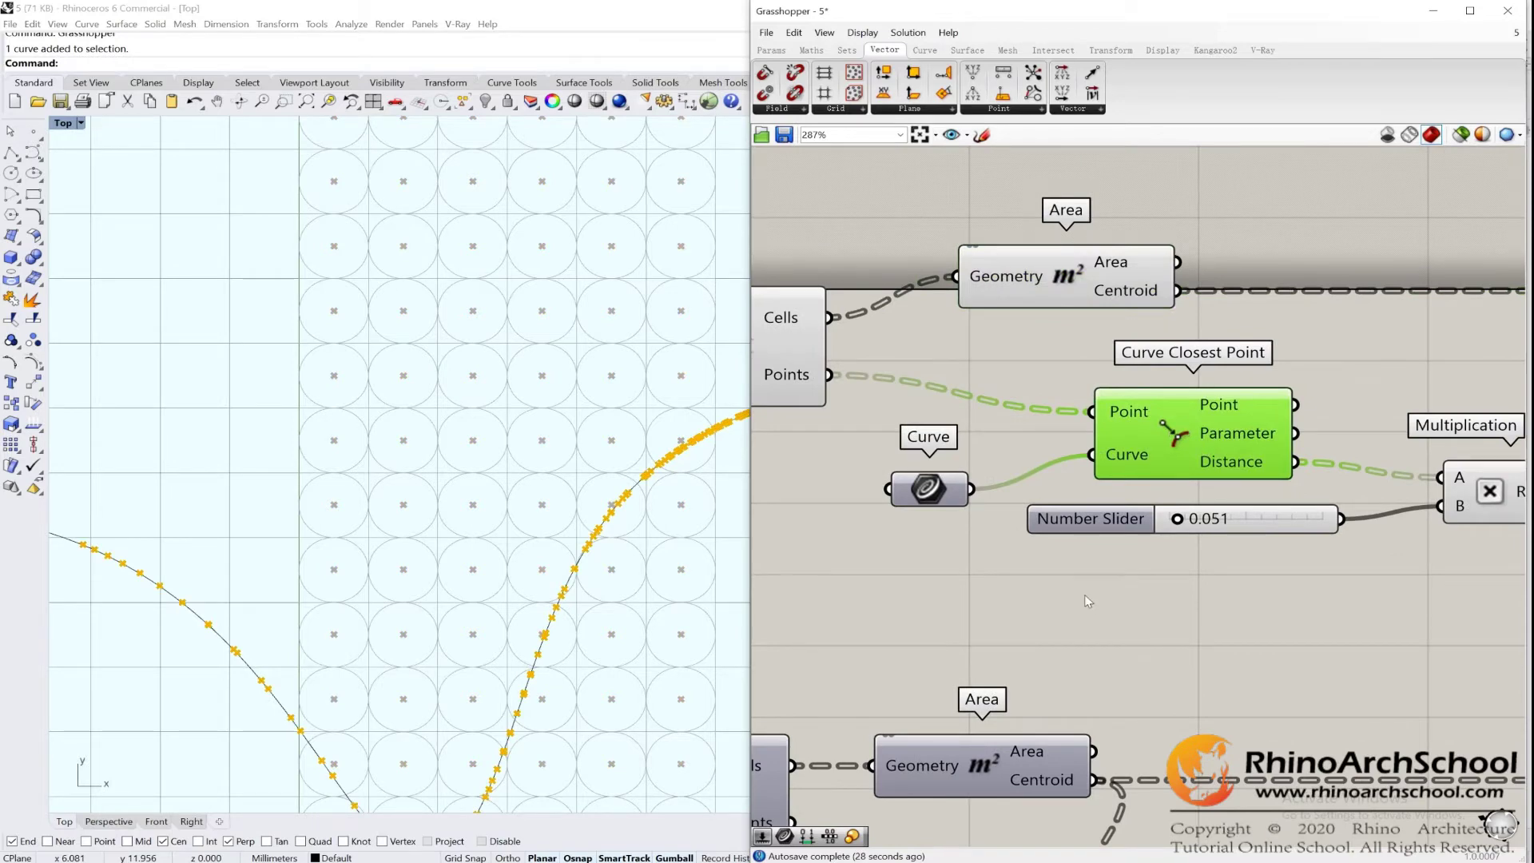
pyautogui.moveTo(1086, 595); pyautogui.dragTo(1119, 540, button='right')
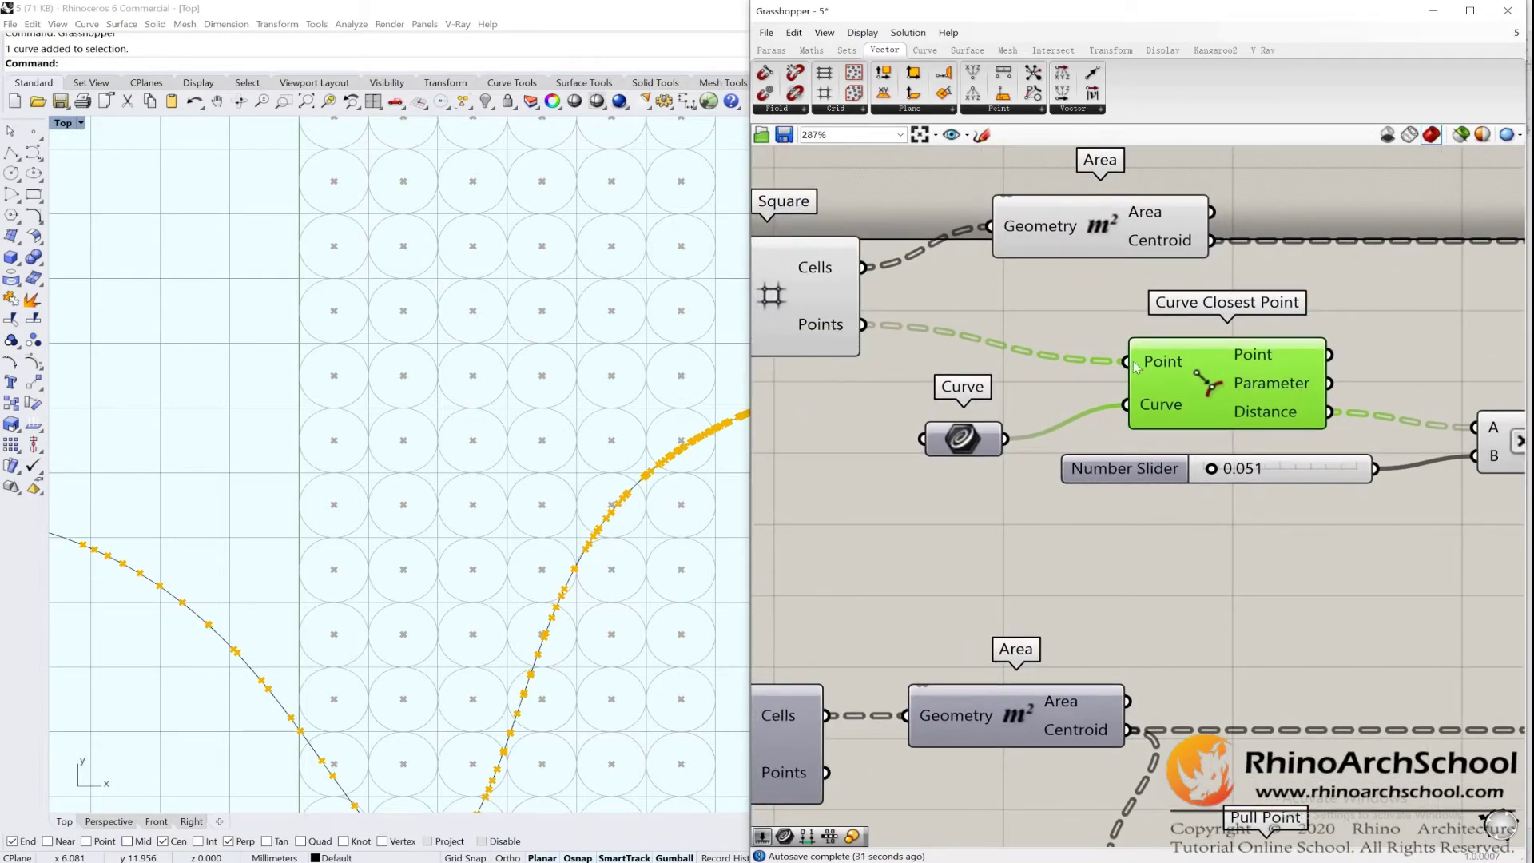
pyautogui.click(961, 445)
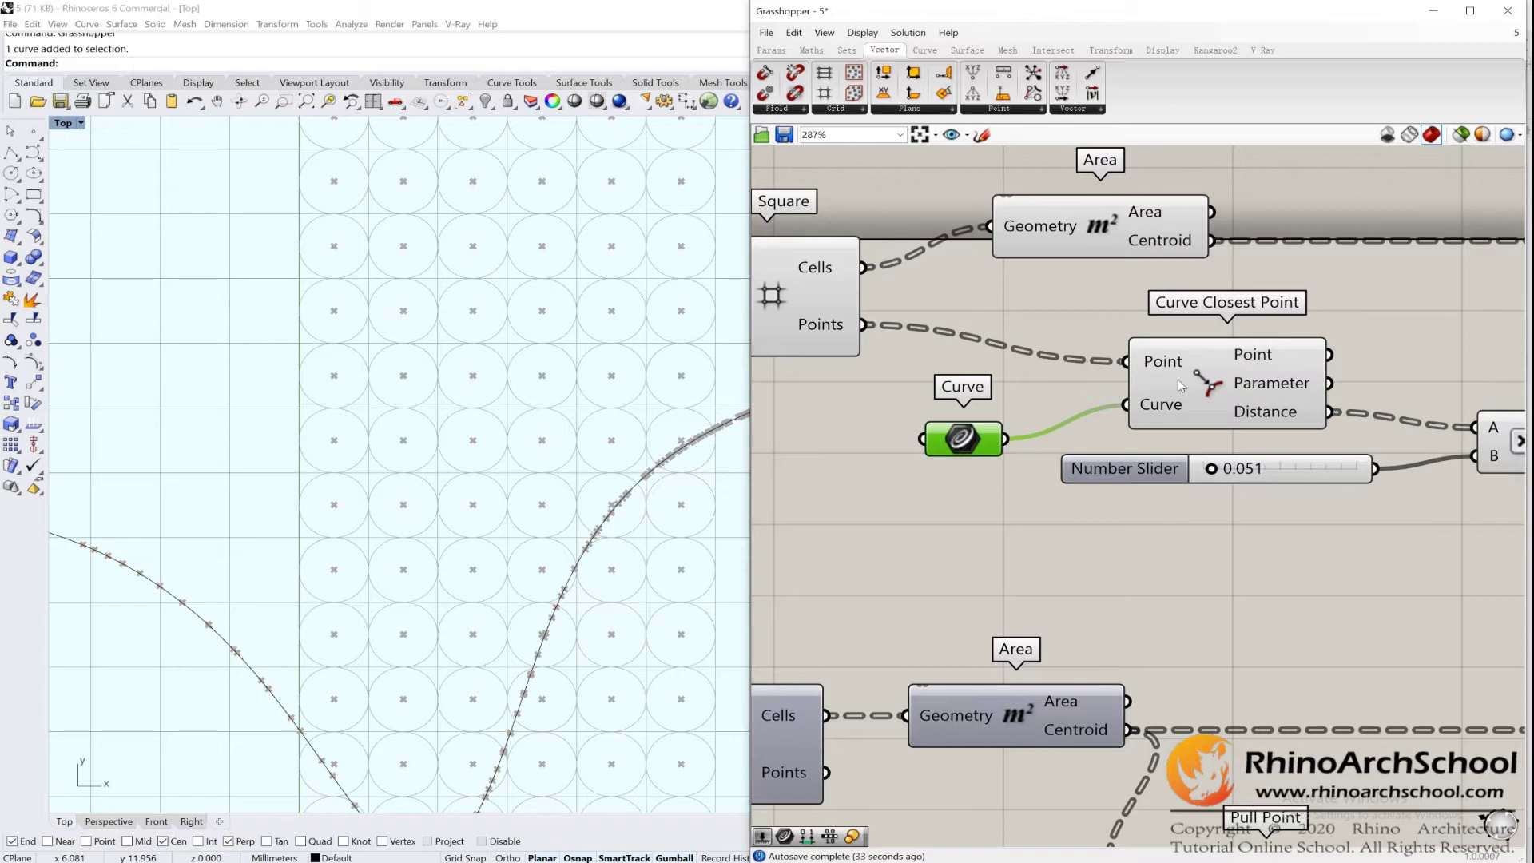
# - Add a Panel to the canvas and connect it to the Distance output of Curve Closest Point
pyautogui.moveTo(1282, 423); pyautogui.dragTo(1091, 421, button='right')
pyautogui.scroll(1, 1091, 422)
pyautogui.scroll(2, 1091, 421)
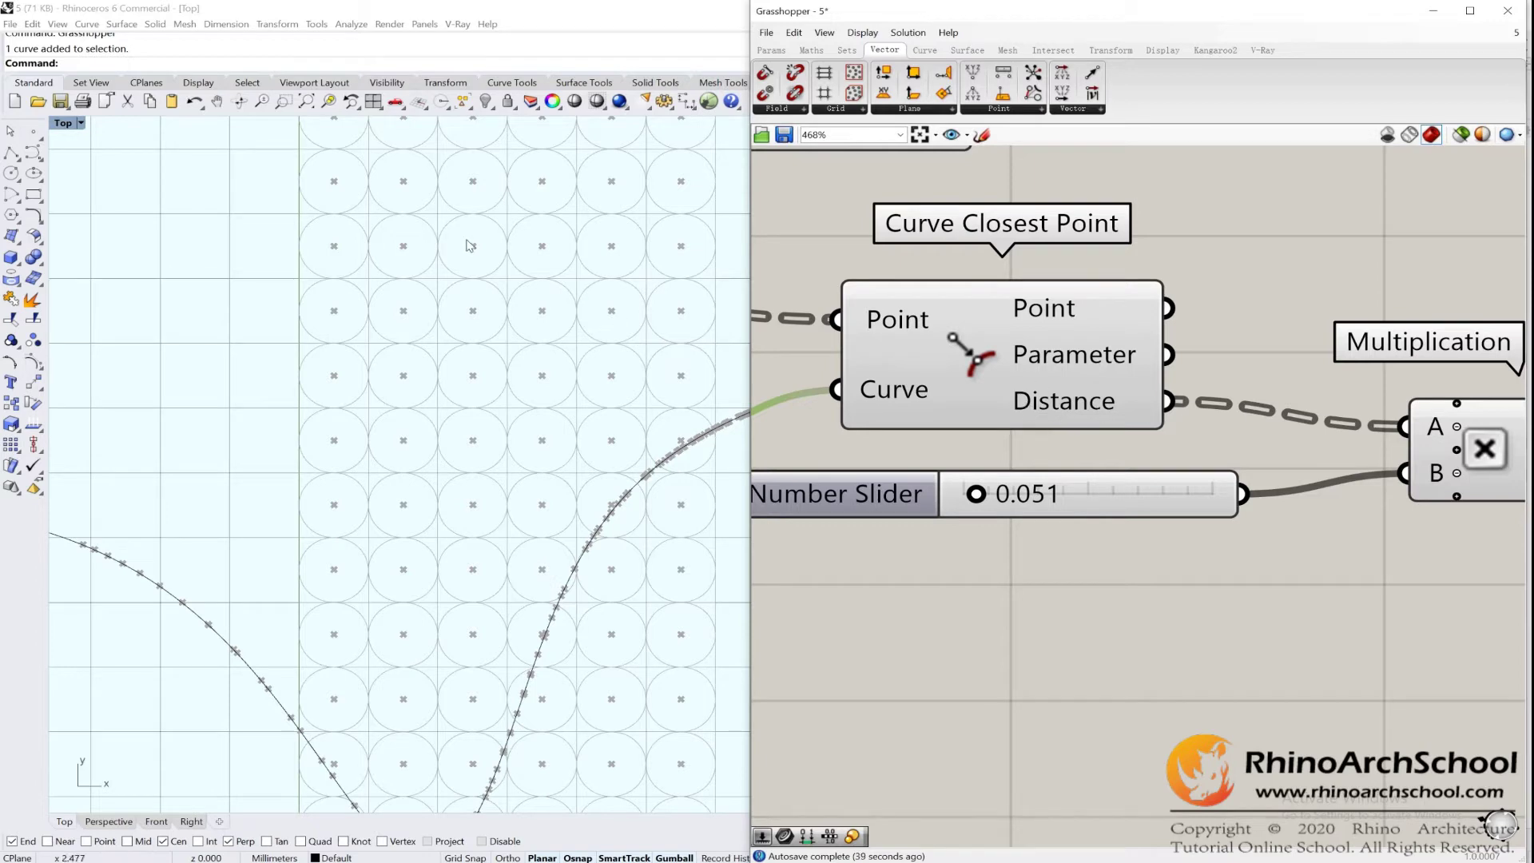
pyautogui.scroll(-4, 471, 272)
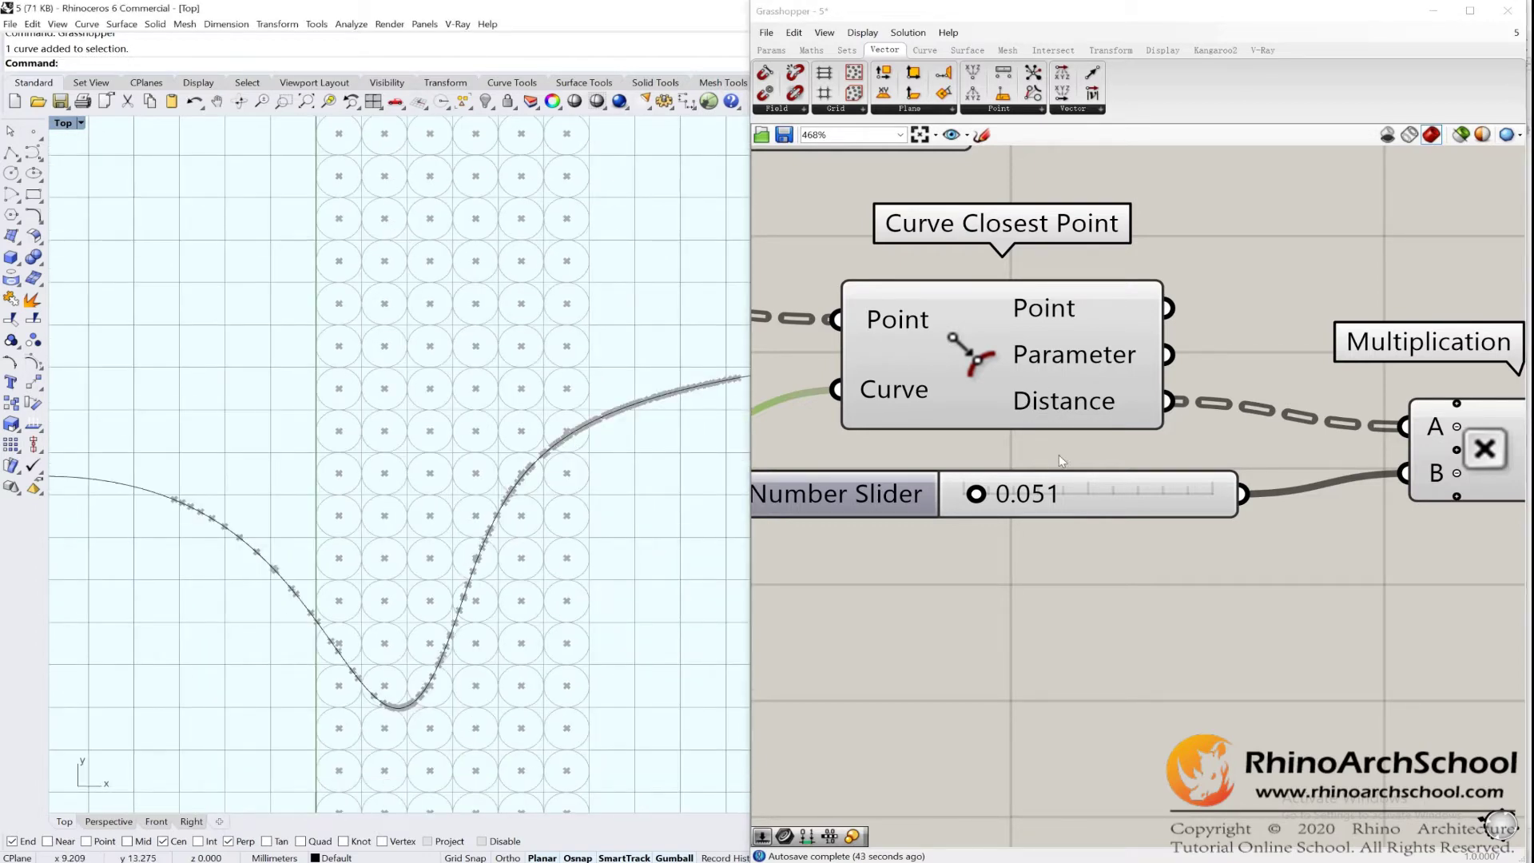
pyautogui.scroll(-2, 1056, 435)
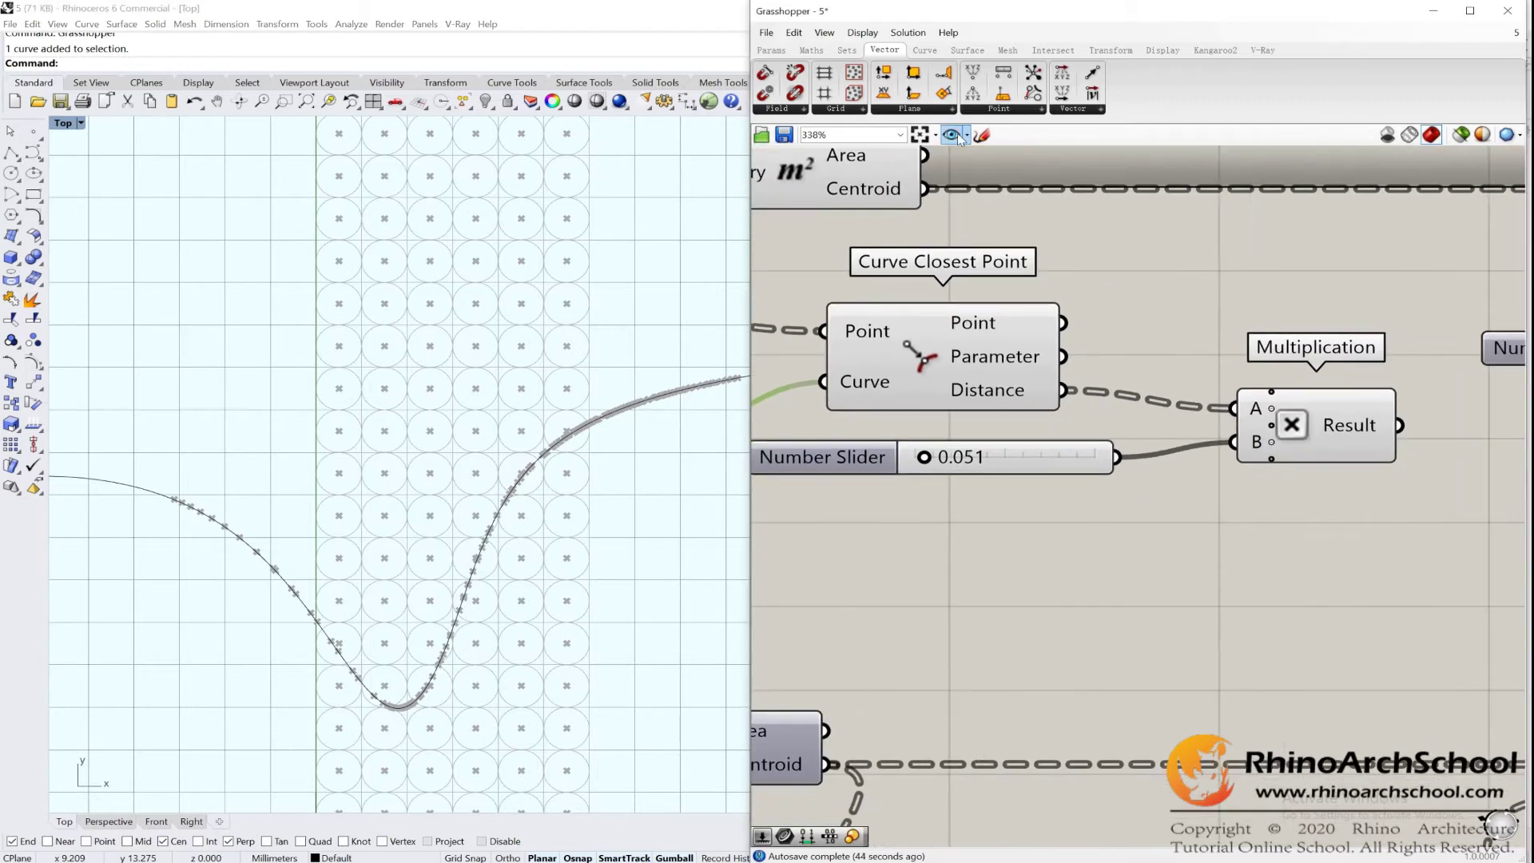
pyautogui.click(771, 49)
pyautogui.moveTo(1263, 541); pyautogui.dragTo(1264, 537)
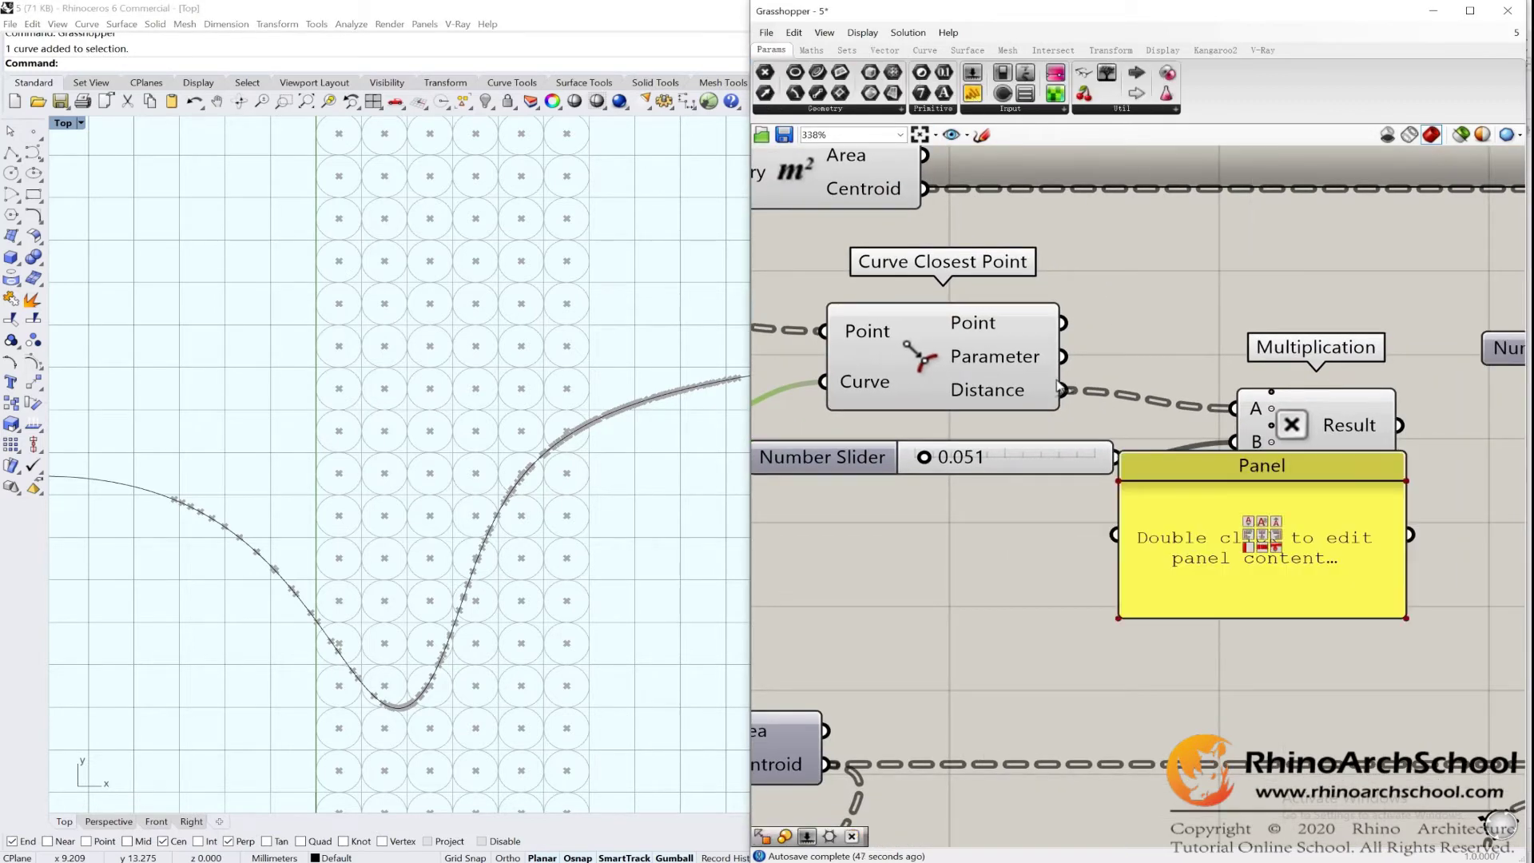
pyautogui.moveTo(1064, 390)
pyautogui.mouseDown()
pyautogui.moveTo(1101, 424)
pyautogui.moveTo(1116, 534)
pyautogui.mouseUp()
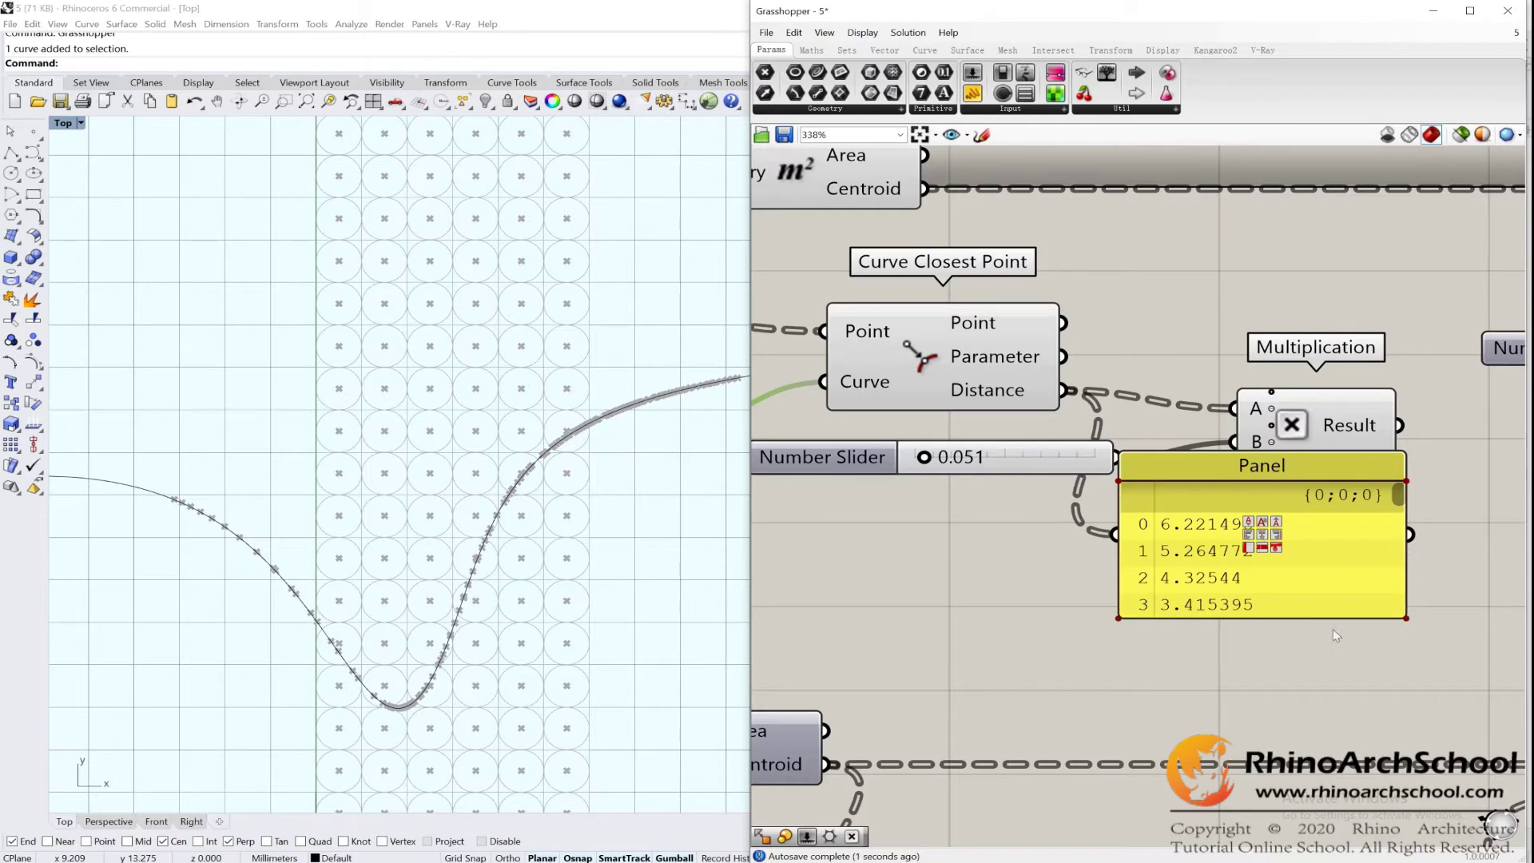
# - Enlarge the distance Panel to show more rows and move it below the Multiplication component
pyautogui.moveTo(1317, 616); pyautogui.dragTo(1317, 671)
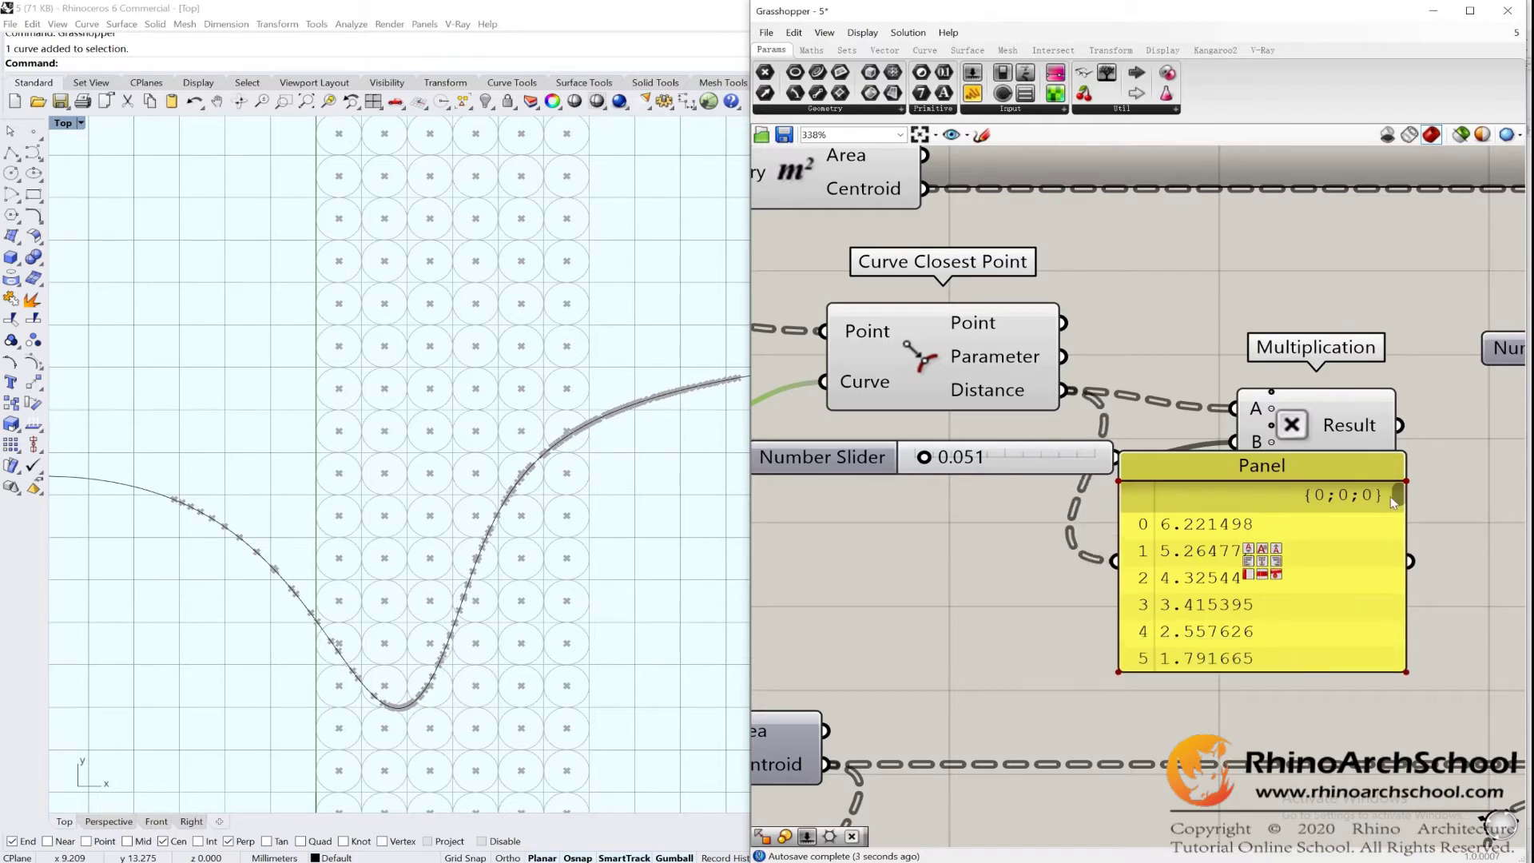
pyautogui.moveTo(1394, 496)
pyautogui.mouseDown()
pyautogui.moveTo(1408, 664)
pyautogui.moveTo(1418, 491)
pyautogui.moveTo(1406, 560)
pyautogui.moveTo(1411, 482)
pyautogui.moveTo(1399, 499)
pyautogui.mouseUp()
pyautogui.moveTo(1316, 465); pyautogui.dragTo(1347, 515)
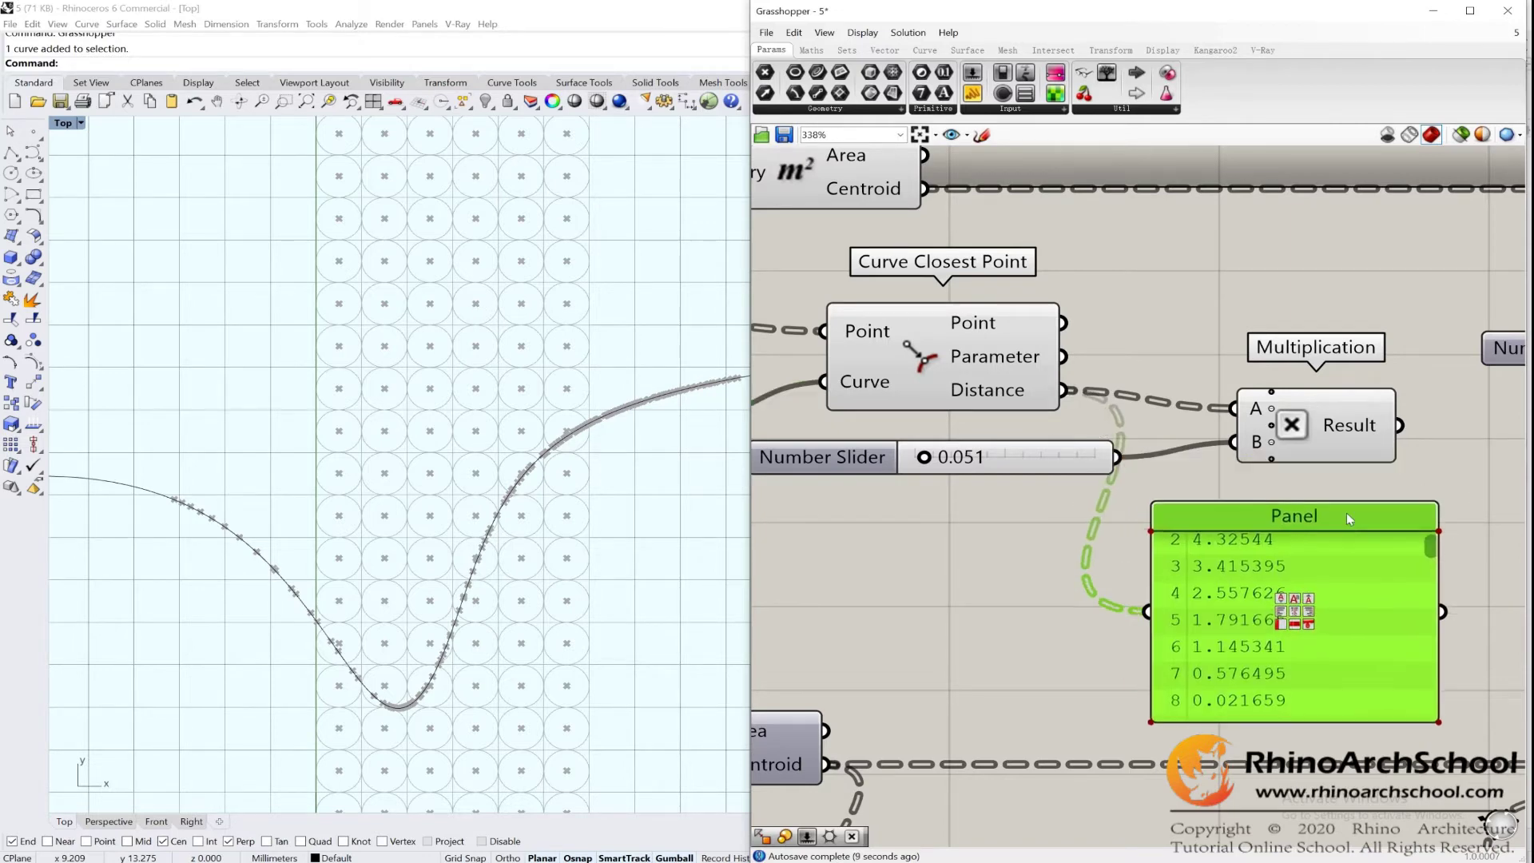
pyautogui.moveTo(1187, 591); pyautogui.dragTo(1124, 572, button='right')
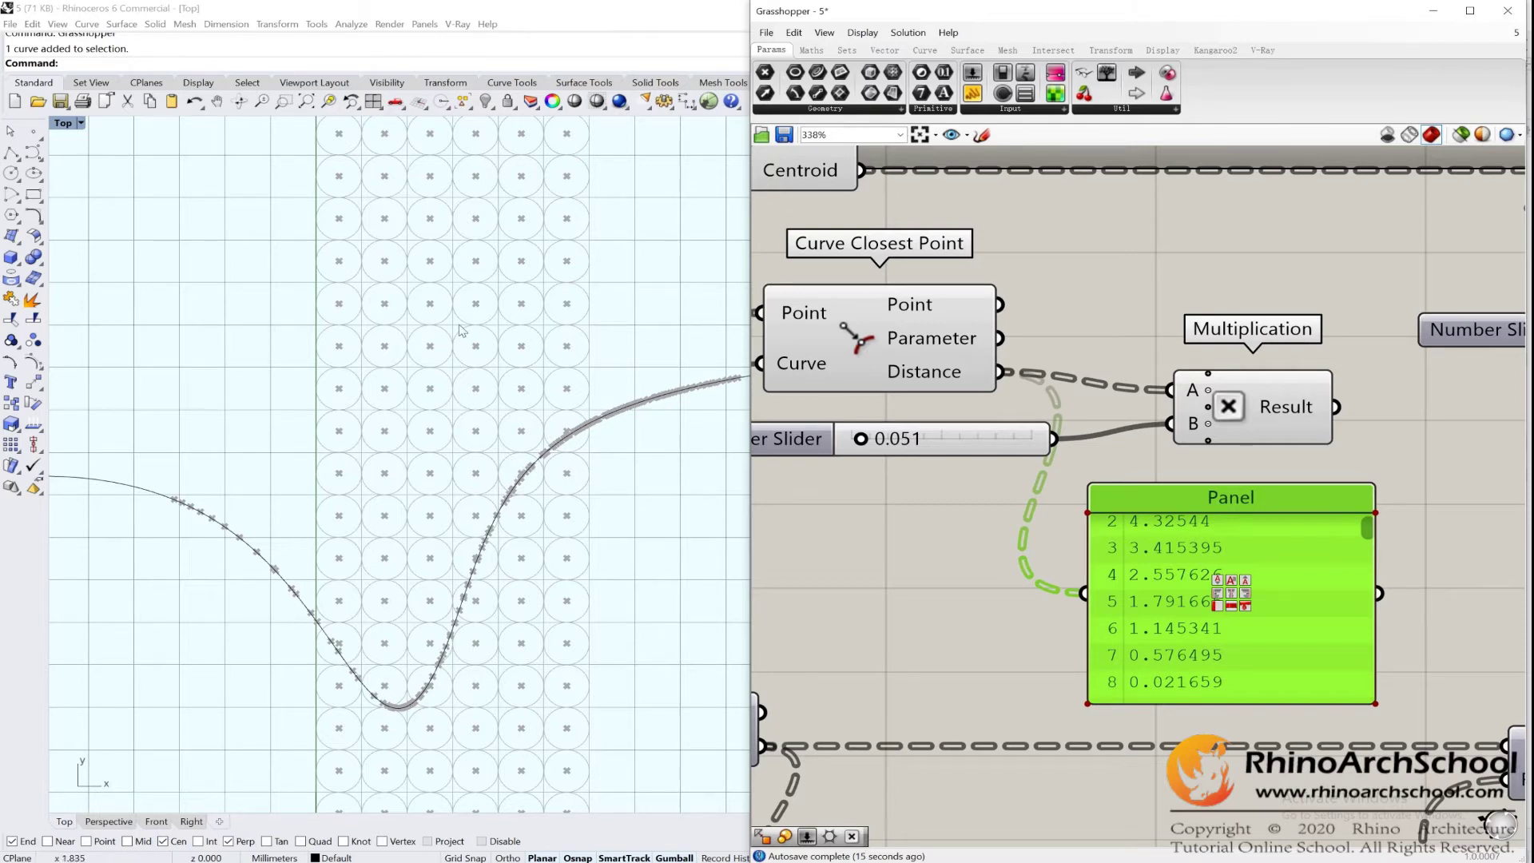
# - Review the Panel's distance list from its first entry against the grid, and shift the Panel clear of the multiplier slider
pyautogui.scroll(3, 1121, 562)
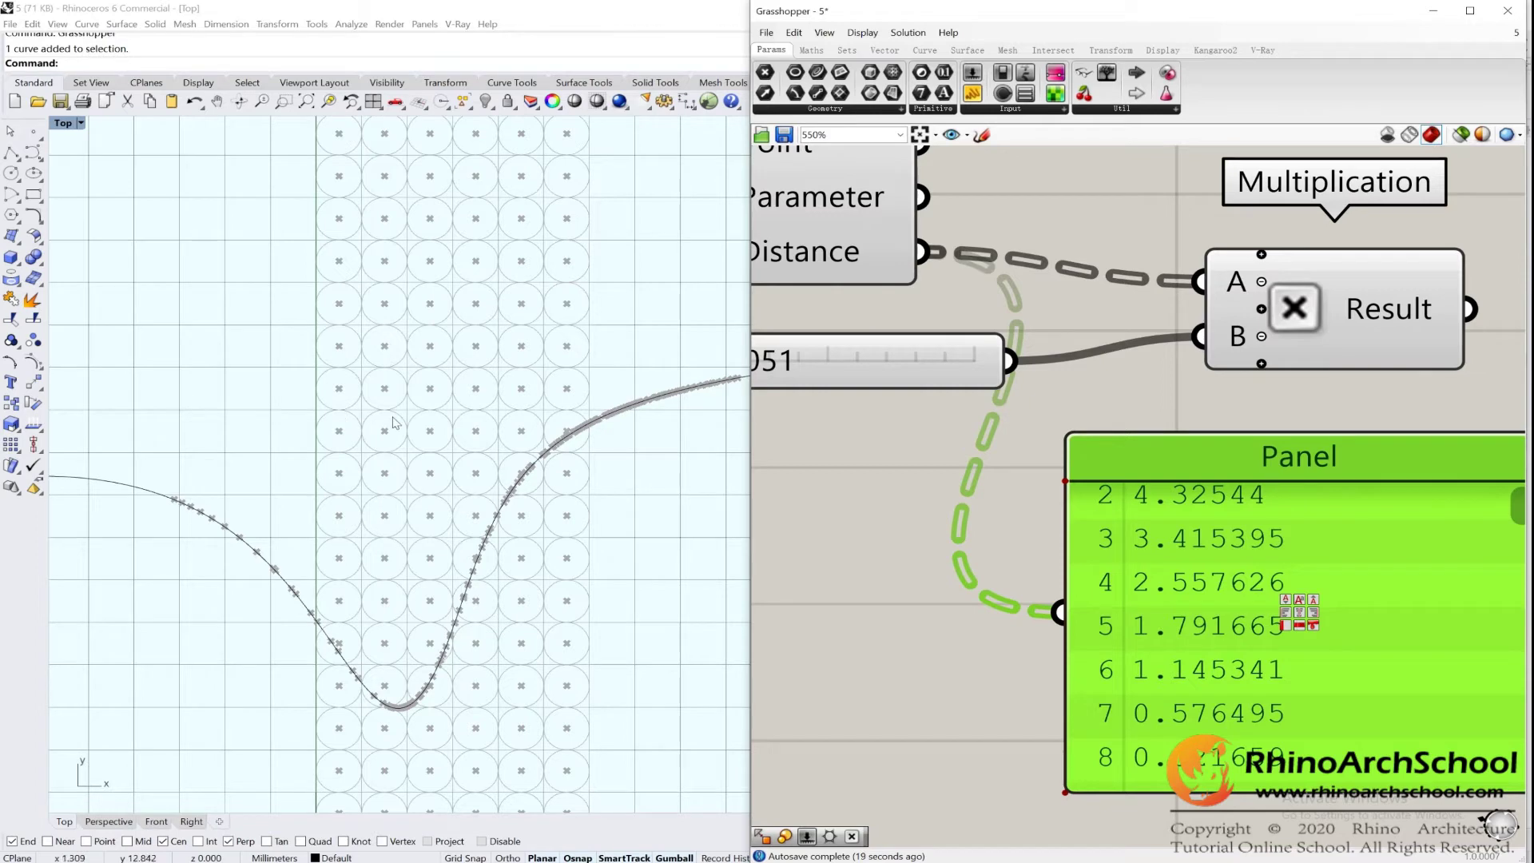
pyautogui.scroll(-2, 1313, 532)
pyautogui.moveTo(1424, 511); pyautogui.dragTo(1427, 501)
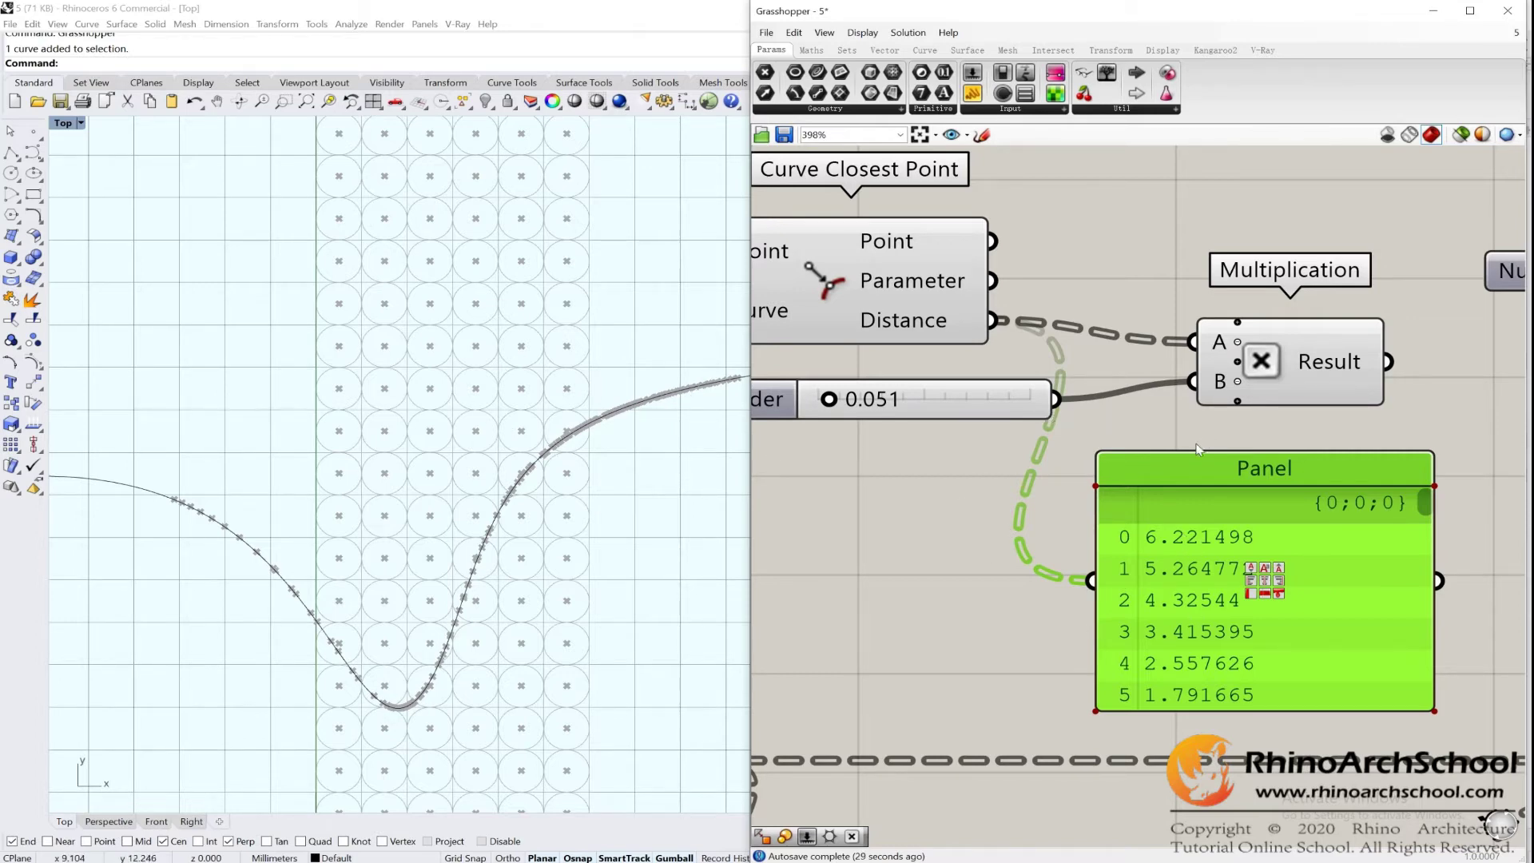
pyautogui.moveTo(1211, 468); pyautogui.dragTo(1286, 467)
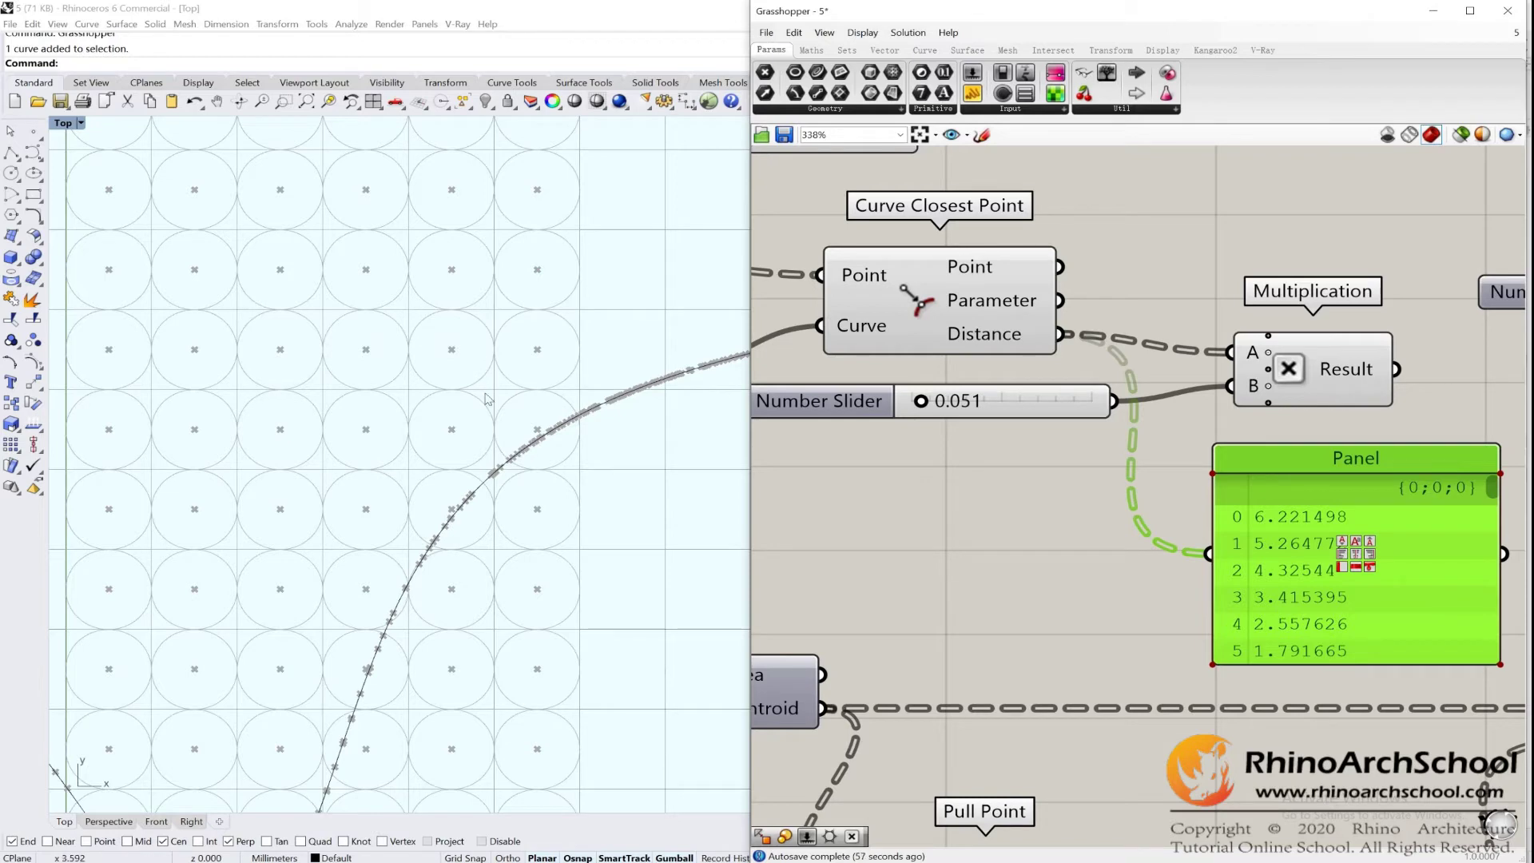
pyautogui.click(965, 513)
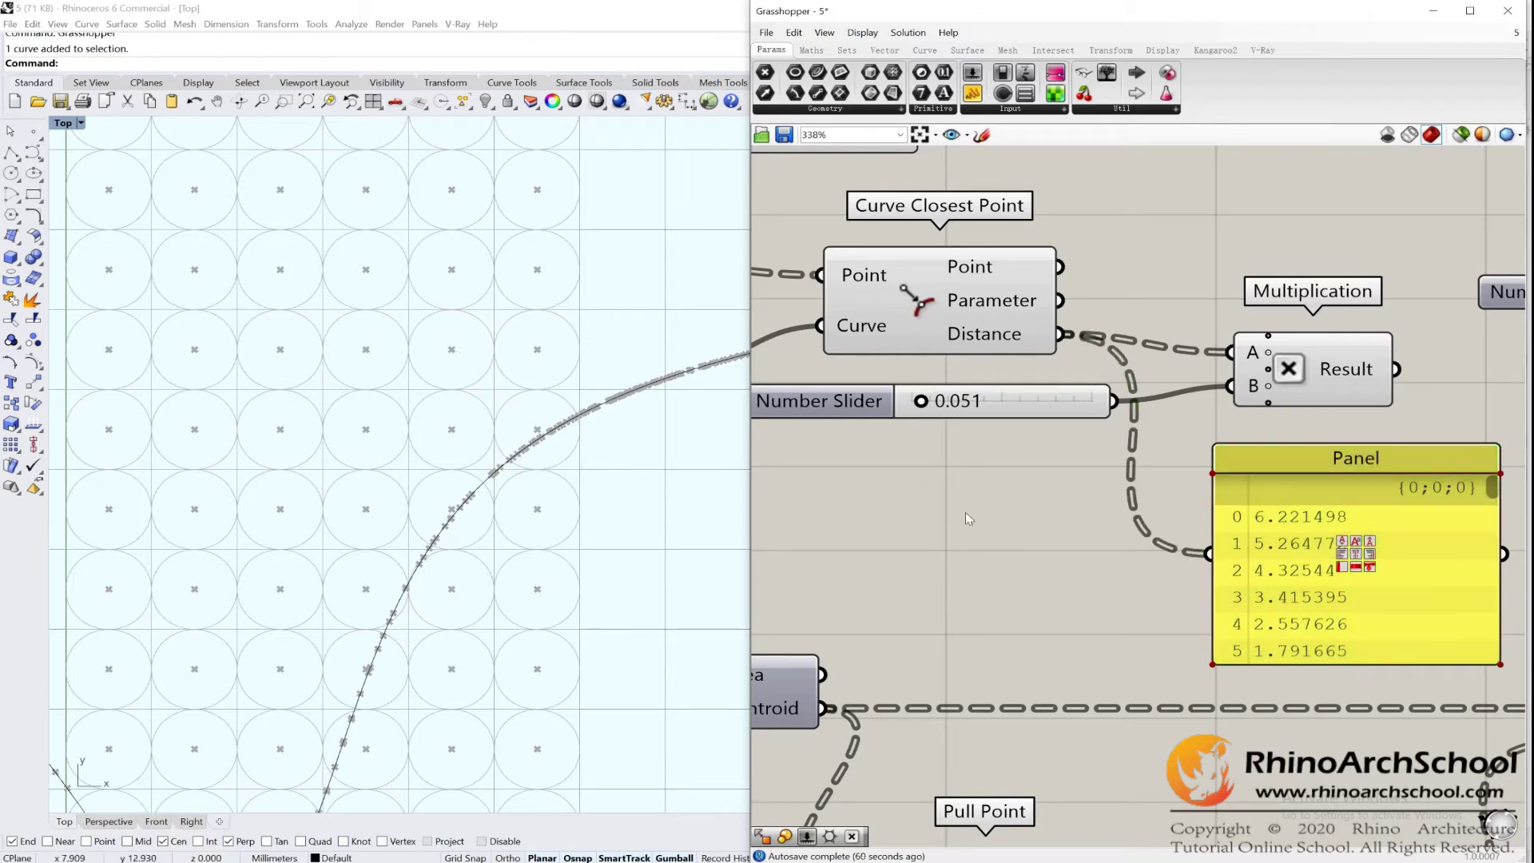
# - Connect the Multiplication result to the Panel in place of the distances, reposition the Panel and review the scaled values
pyautogui.click(1288, 369)
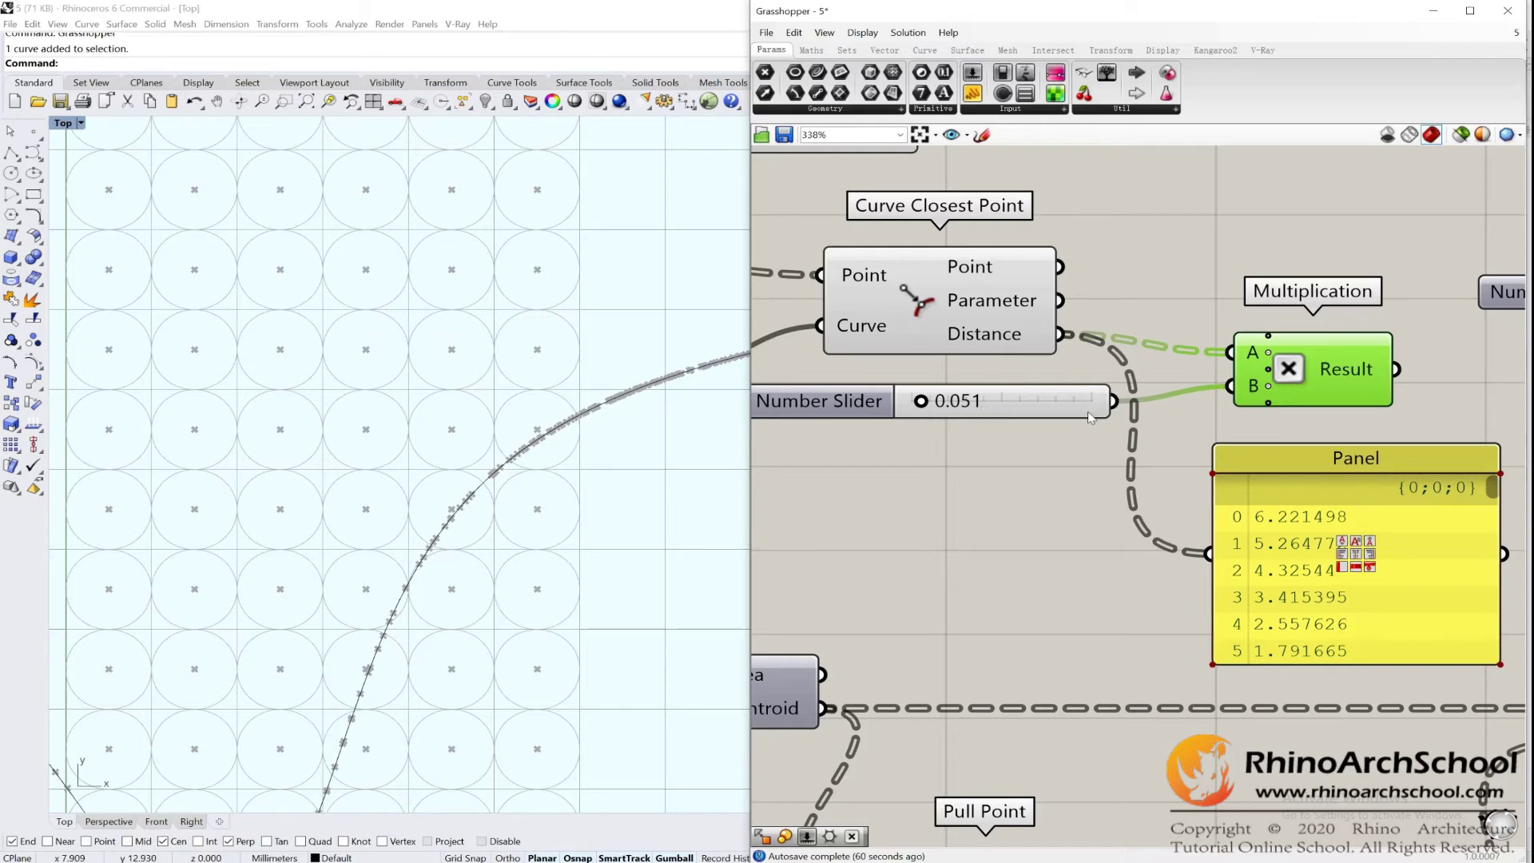
pyautogui.moveTo(1144, 461); pyautogui.dragTo(1083, 487, button='right')
pyautogui.moveTo(1267, 402); pyautogui.dragTo(1130, 414, button='right')
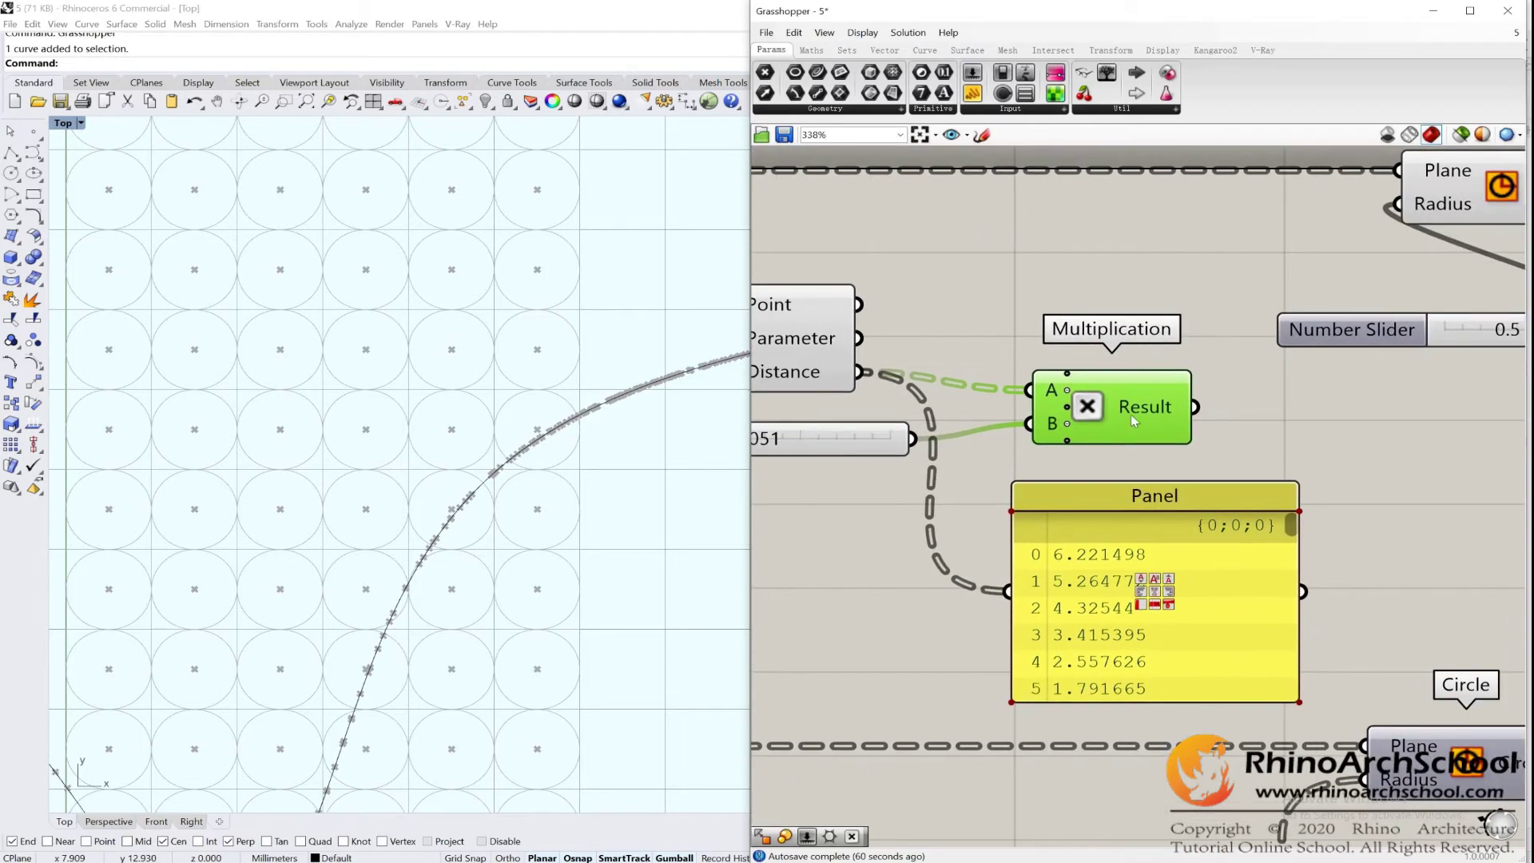
pyautogui.moveTo(1194, 407); pyautogui.dragTo(1009, 591)
pyautogui.moveTo(1135, 509); pyautogui.dragTo(1252, 467)
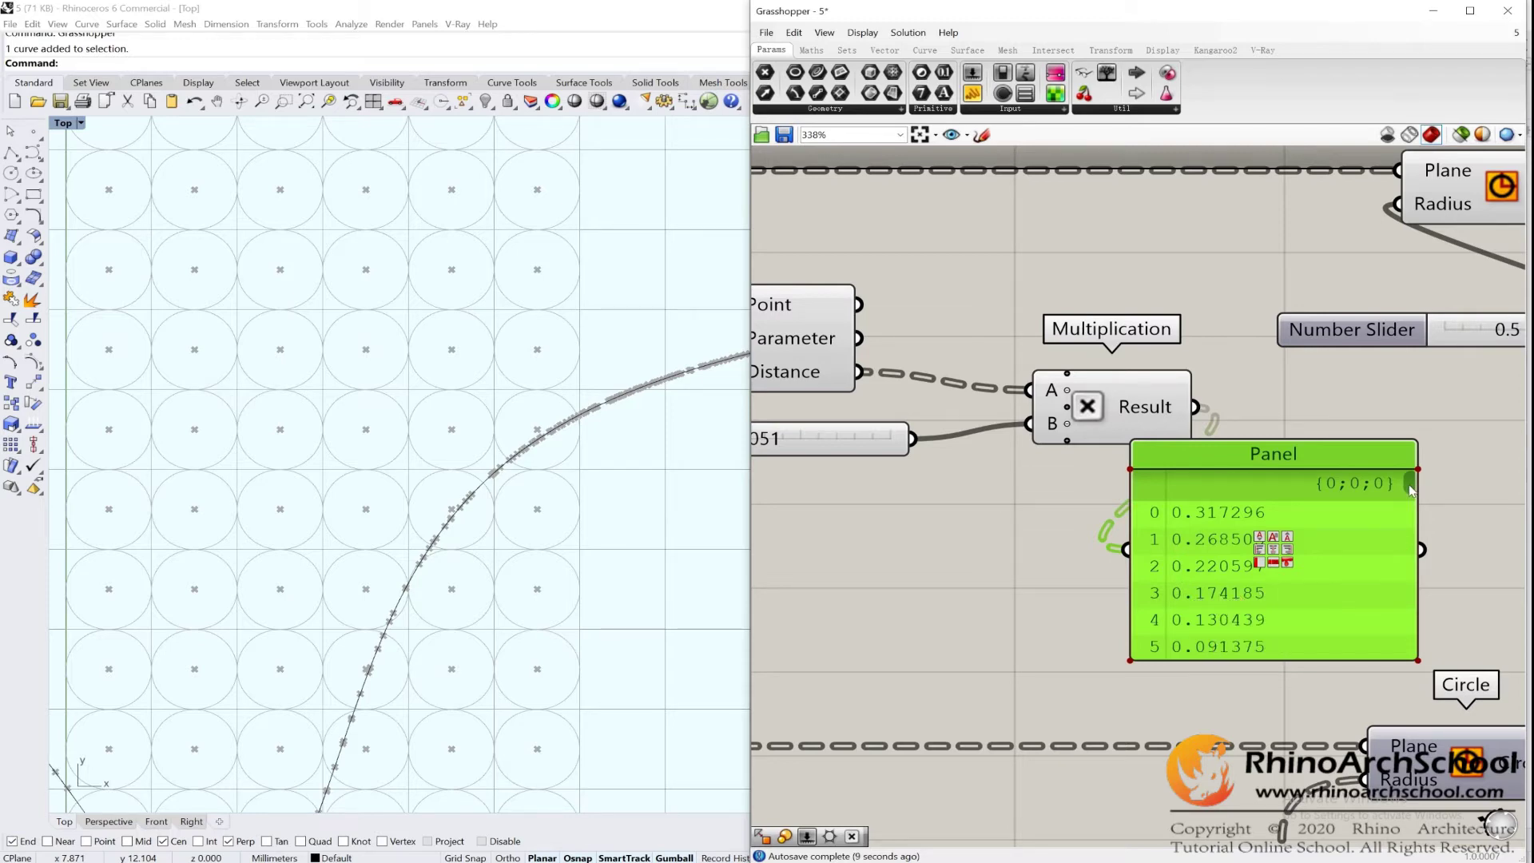
pyautogui.moveTo(1411, 490); pyautogui.dragTo(1427, 537)
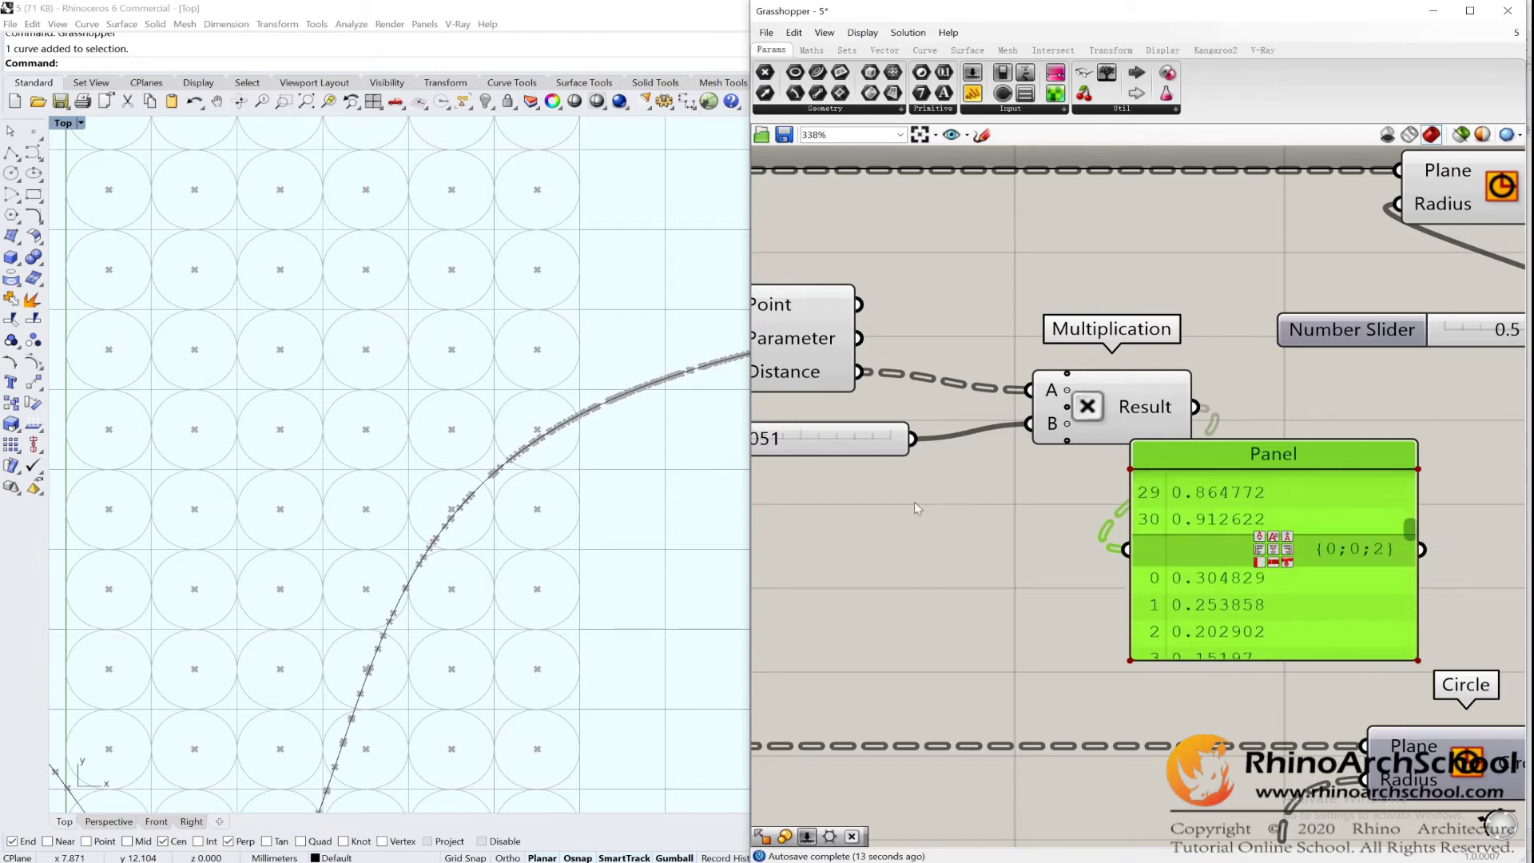
# - Set the number slider feeding input B of the Multiplication component to 0.033
pyautogui.moveTo(878, 482); pyautogui.dragTo(961, 483, button='right')
pyautogui.scroll(4, 809, 441)
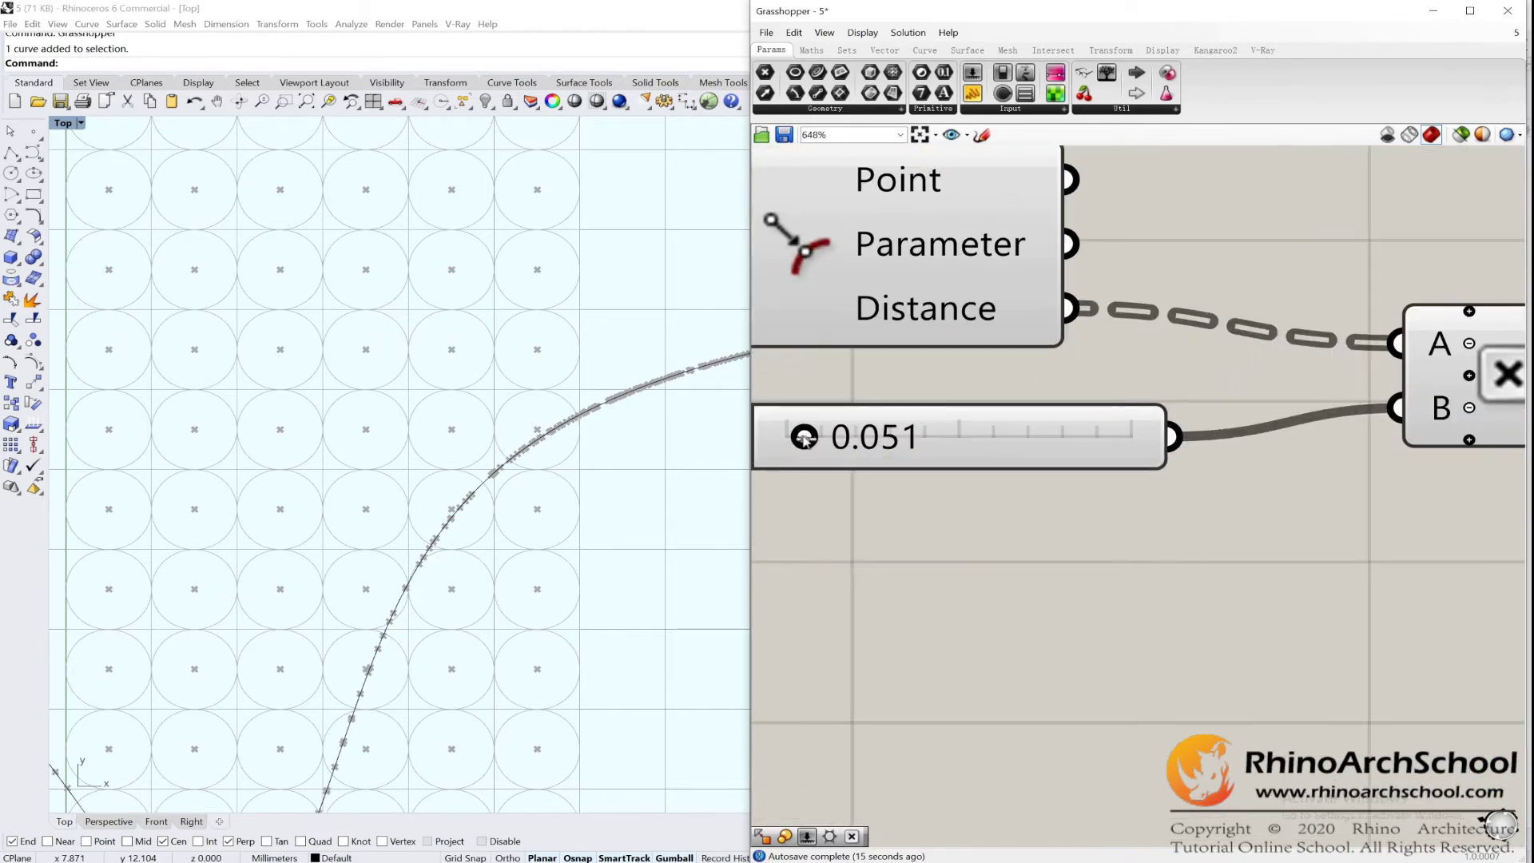
pyautogui.moveTo(801, 437); pyautogui.dragTo(795, 437)
pyautogui.scroll(-4, 950, 454)
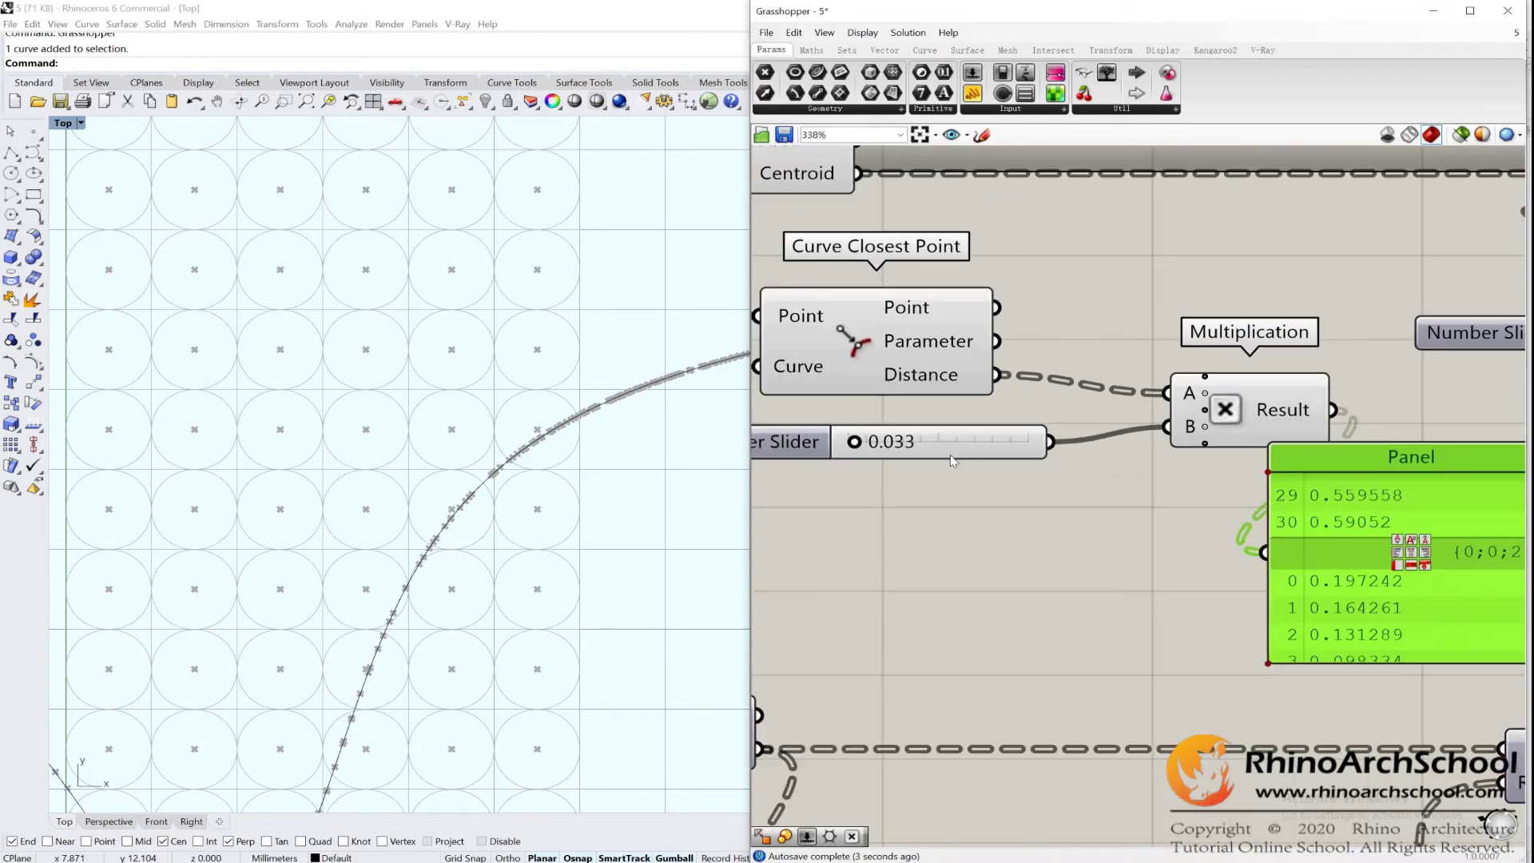
# - Connect the Multiplication result to the Radius input of the upper Circle component in place of the 0.5 number slider
pyautogui.scroll(-2, 951, 454)
pyautogui.moveTo(1177, 425); pyautogui.dragTo(843, 454, button='right')
pyautogui.scroll(1, 843, 454)
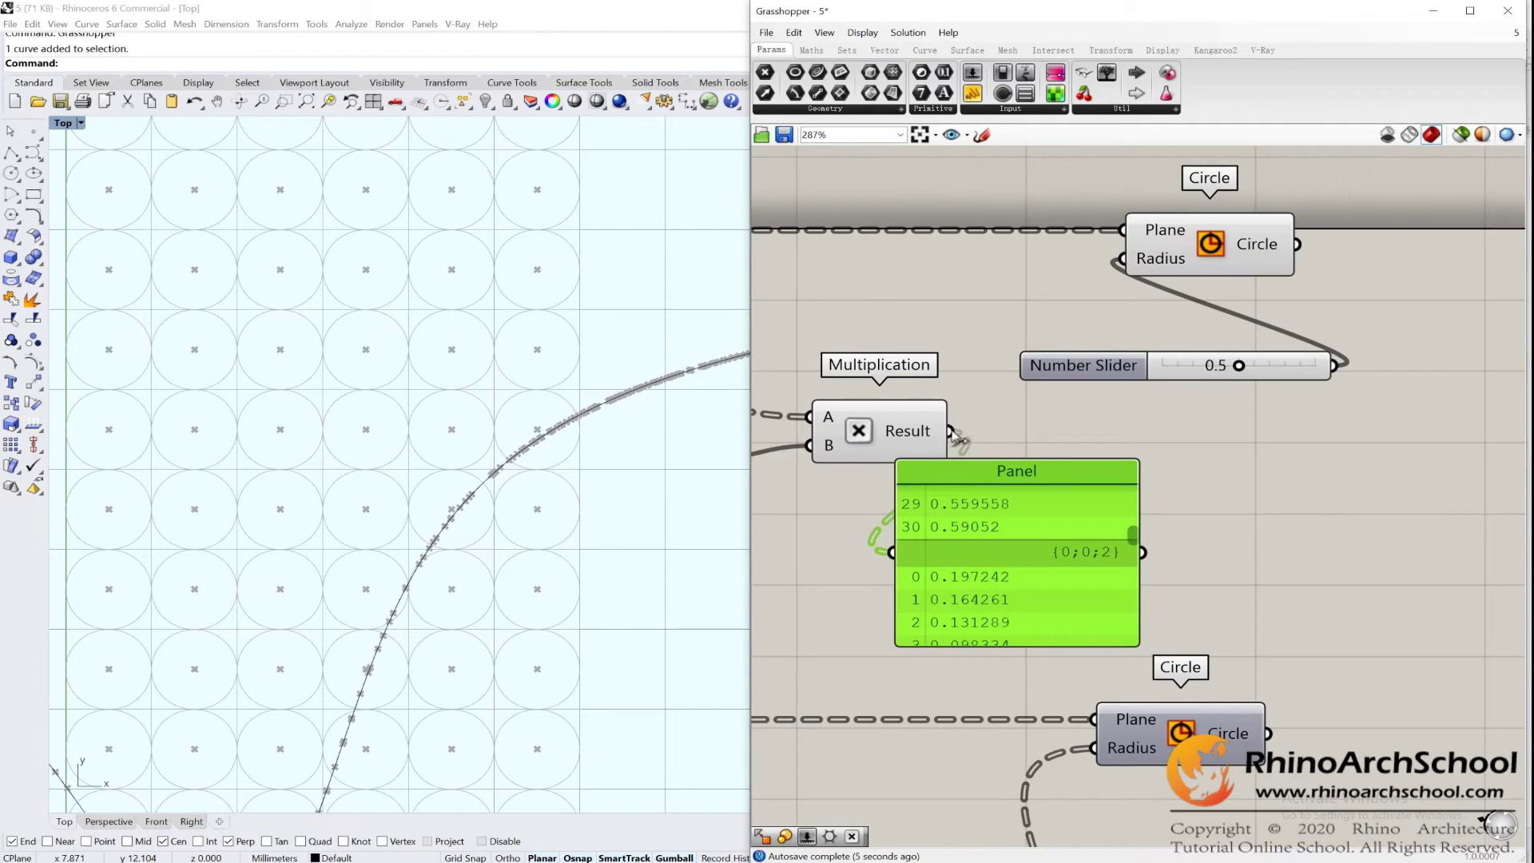
pyautogui.moveTo(951, 432); pyautogui.dragTo(1107, 254)
pyautogui.click(1106, 254)
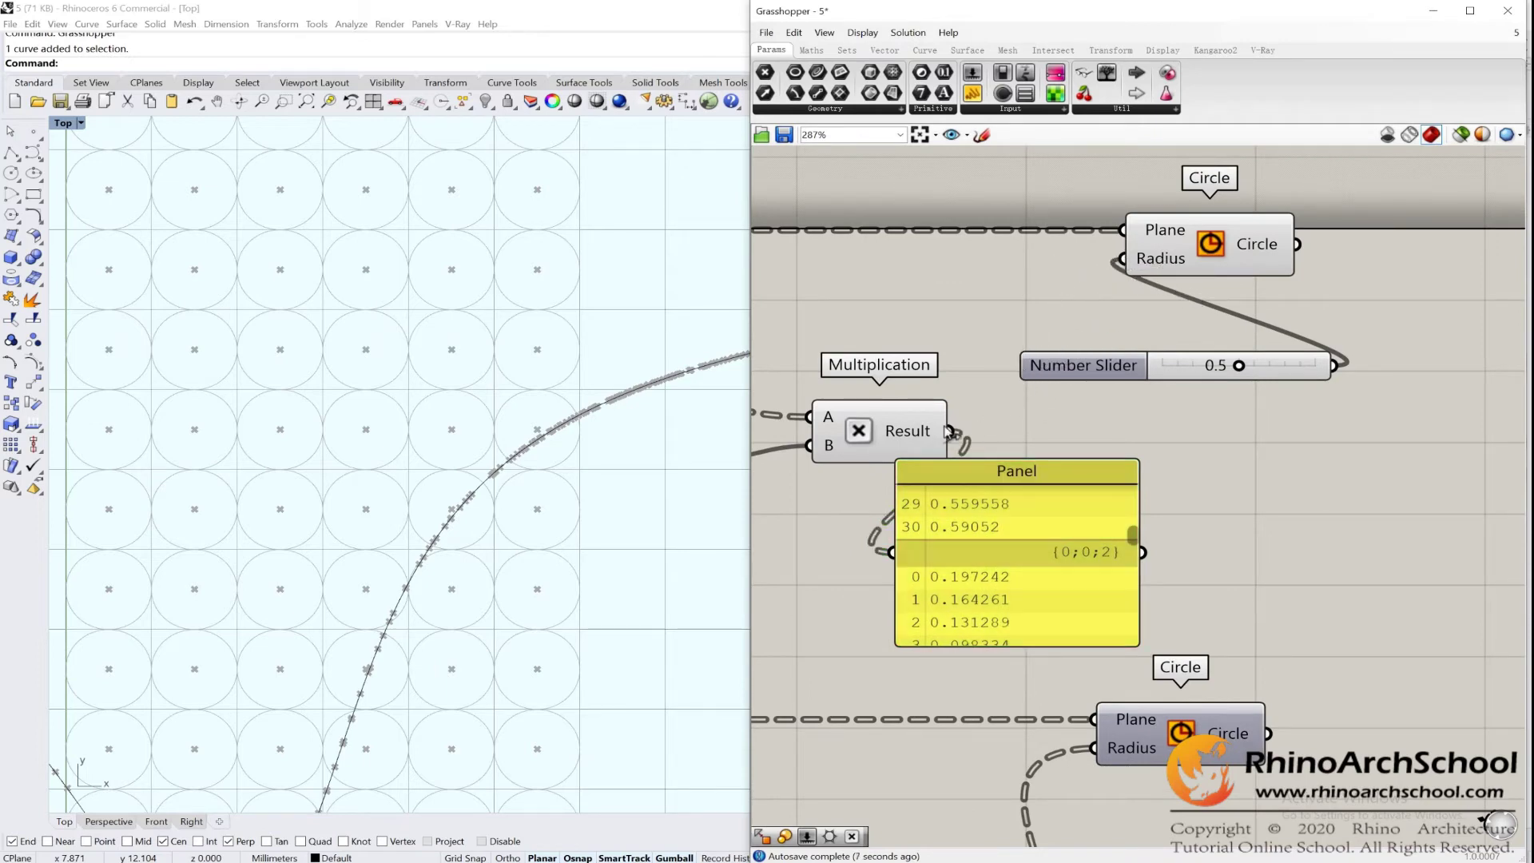
pyautogui.moveTo(949, 431); pyautogui.dragTo(1106, 257)
# - Examine the upper definition's circles in the Top viewport, comparing radii and overlaps far from the curve with those near it
pyautogui.scroll(-8, 541, 344)
pyautogui.moveTo(523, 265); pyautogui.dragTo(541, 399, button='right')
pyautogui.scroll(-6, 529, 364)
pyautogui.moveTo(534, 272); pyautogui.dragTo(493, 354, button='right')
pyautogui.scroll(8, 477, 254)
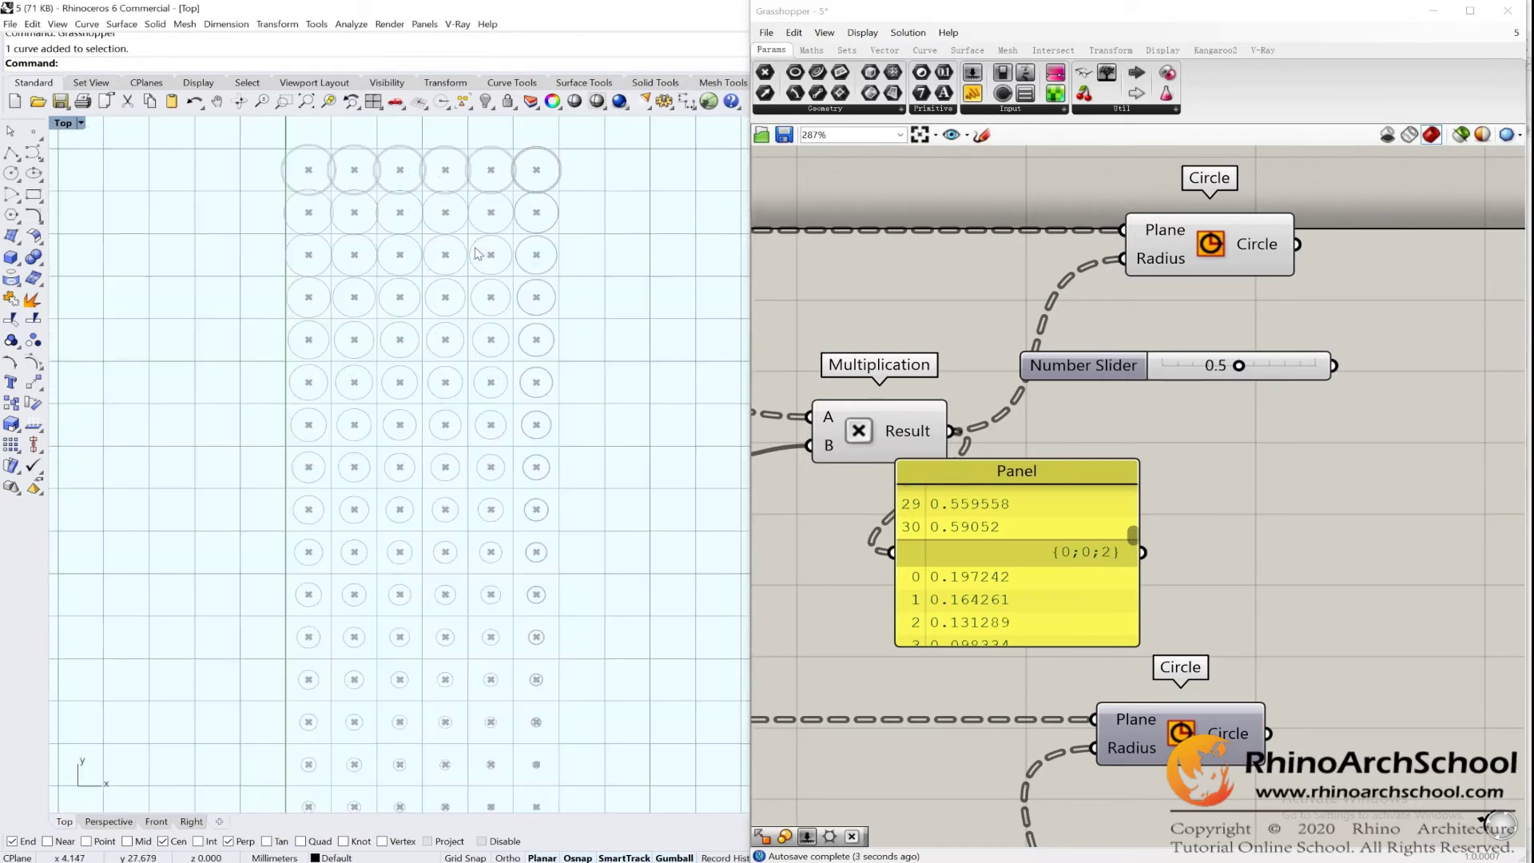
pyautogui.scroll(5, 432, 169)
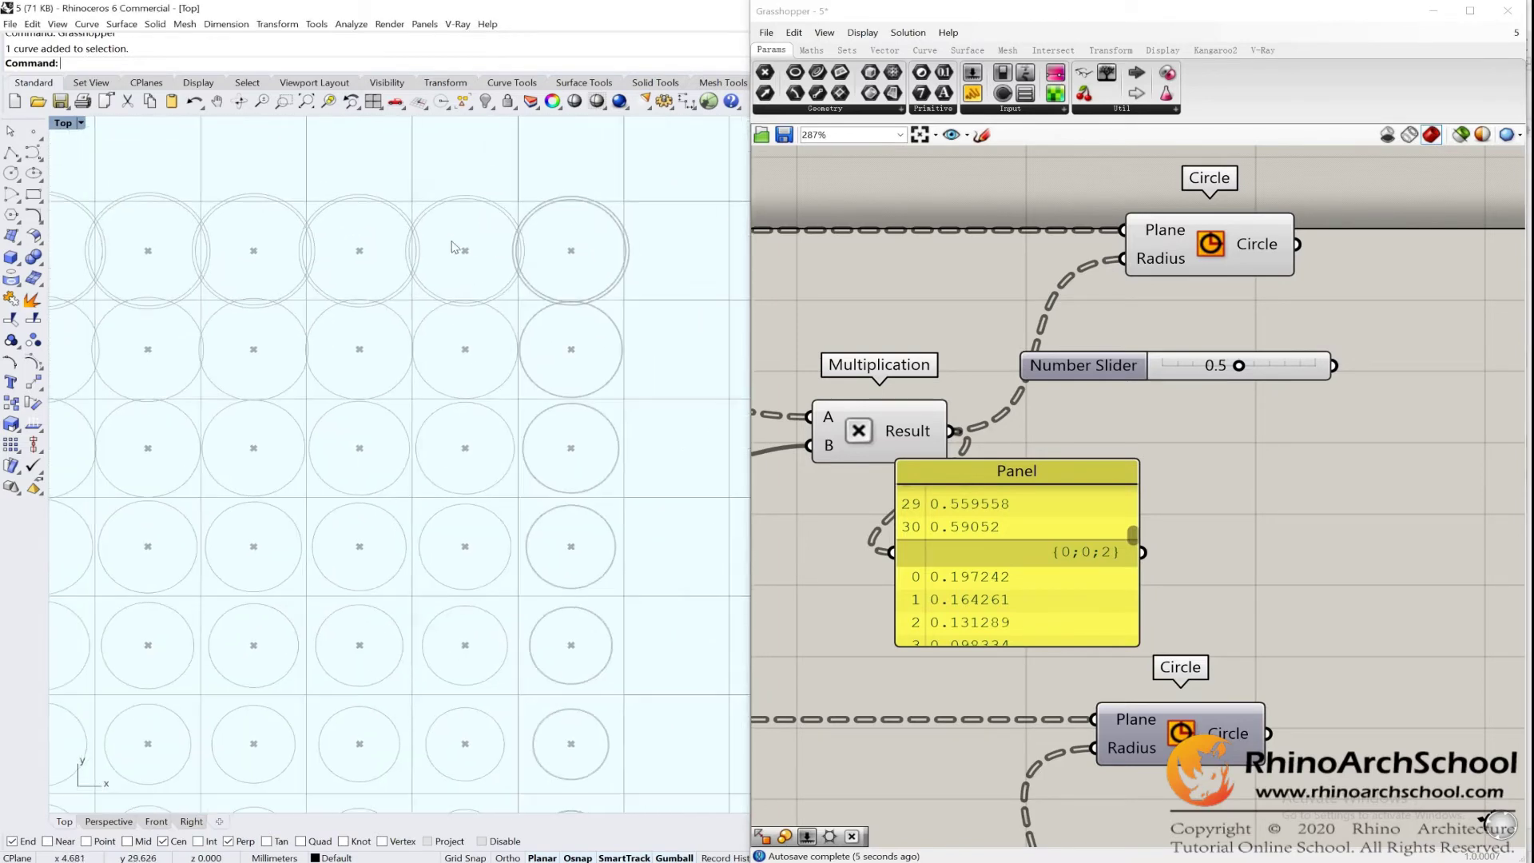
pyautogui.scroll(2, 453, 248)
pyautogui.scroll(-3, 256, 266)
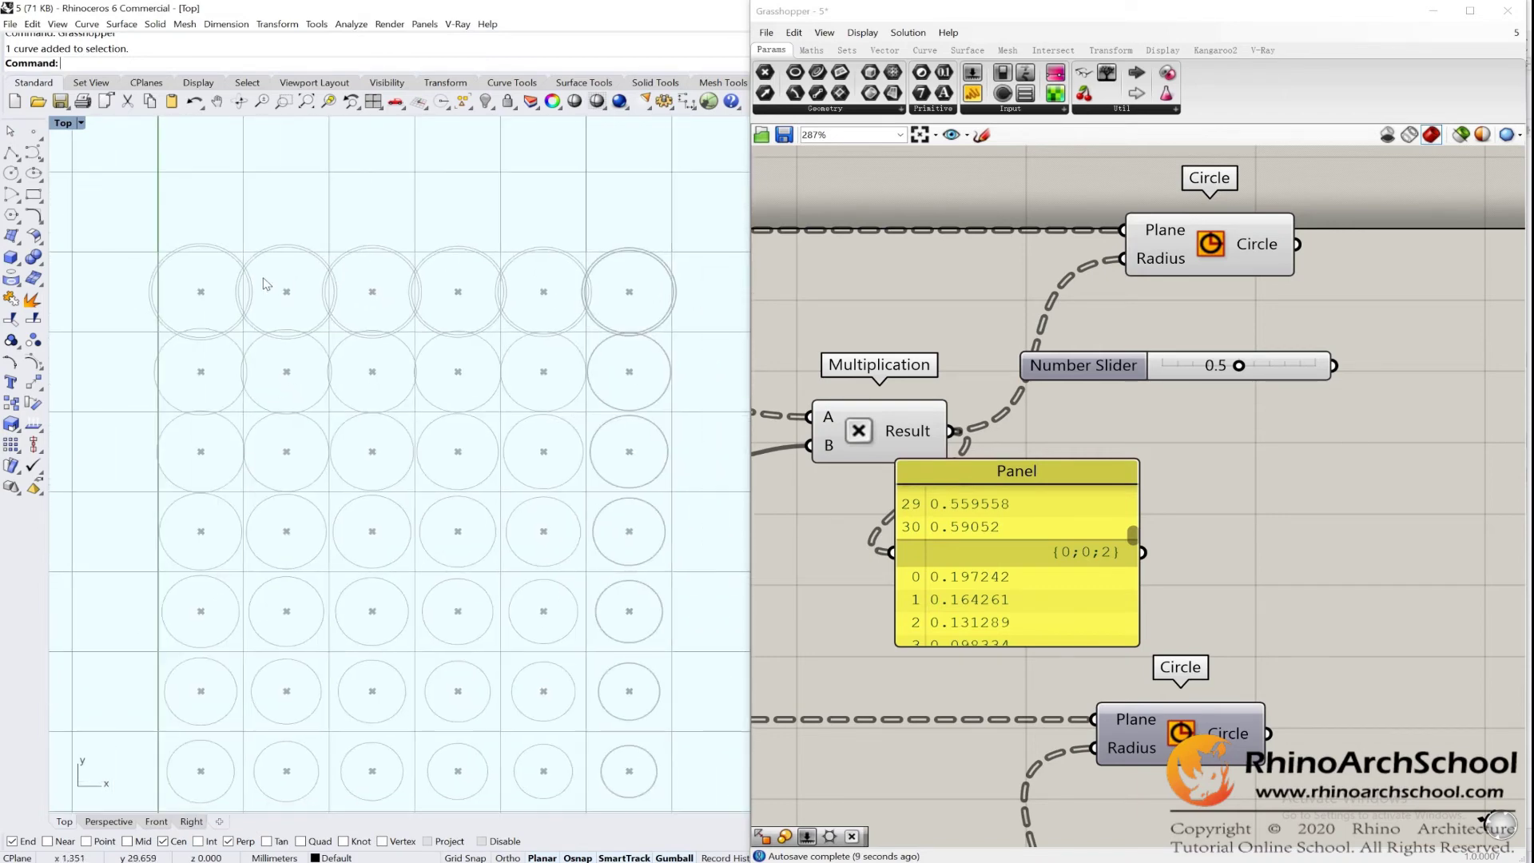
pyautogui.scroll(2, 205, 270)
pyautogui.scroll(-4, 290, 250)
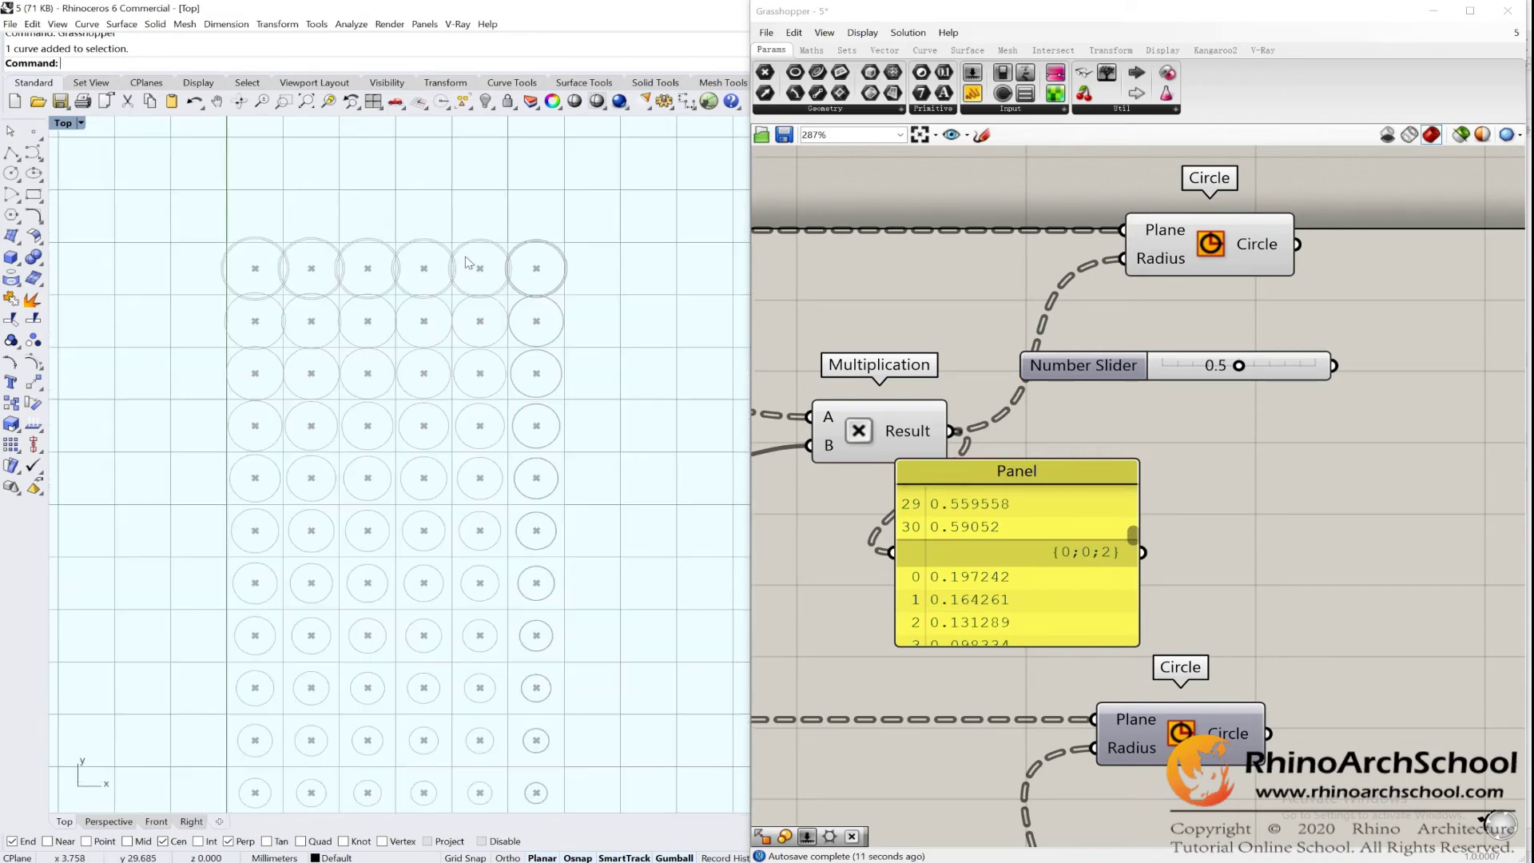
pyautogui.scroll(-2, 469, 262)
pyautogui.scroll(8, 512, 512)
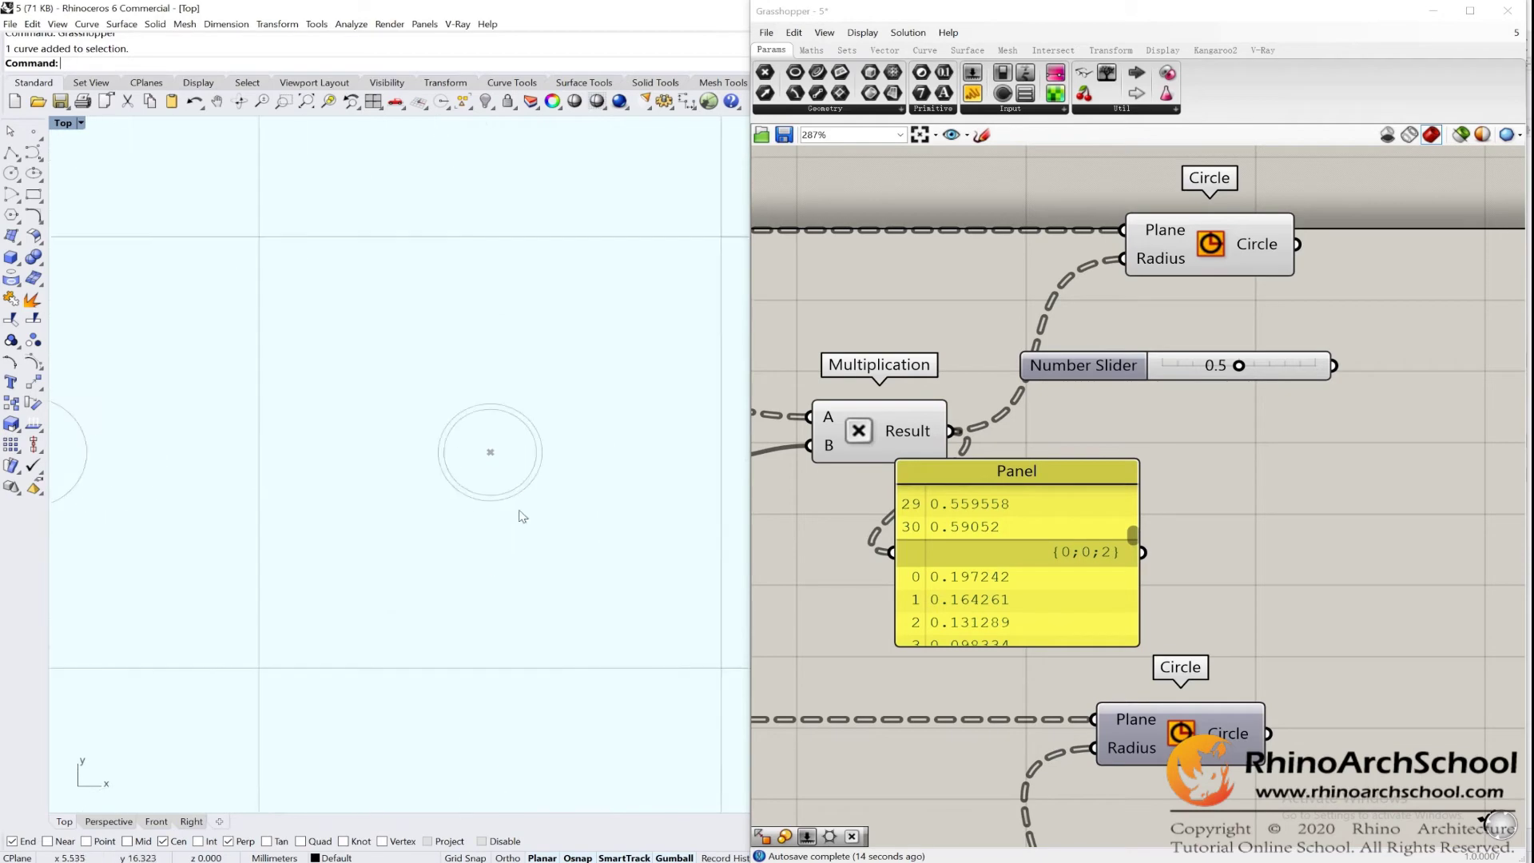
pyautogui.scroll(-3, 540, 445)
pyautogui.scroll(-3, 1135, 480)
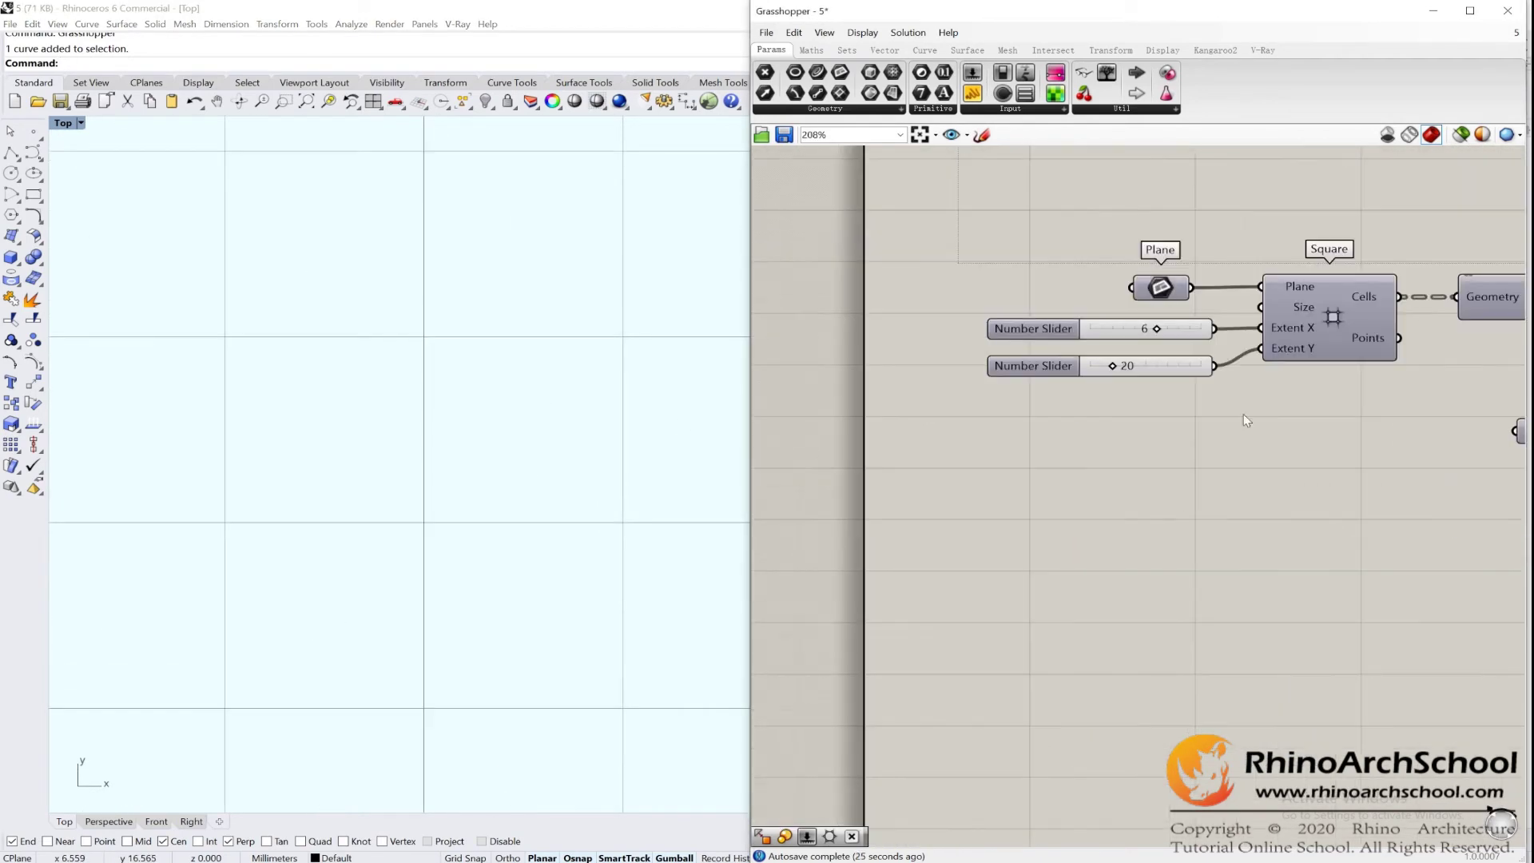
# - Examine the second definition's Square grid with its Plane and extent sliders, and highlight the cell centroids from the Area component
pyautogui.scroll(2, 1246, 355)
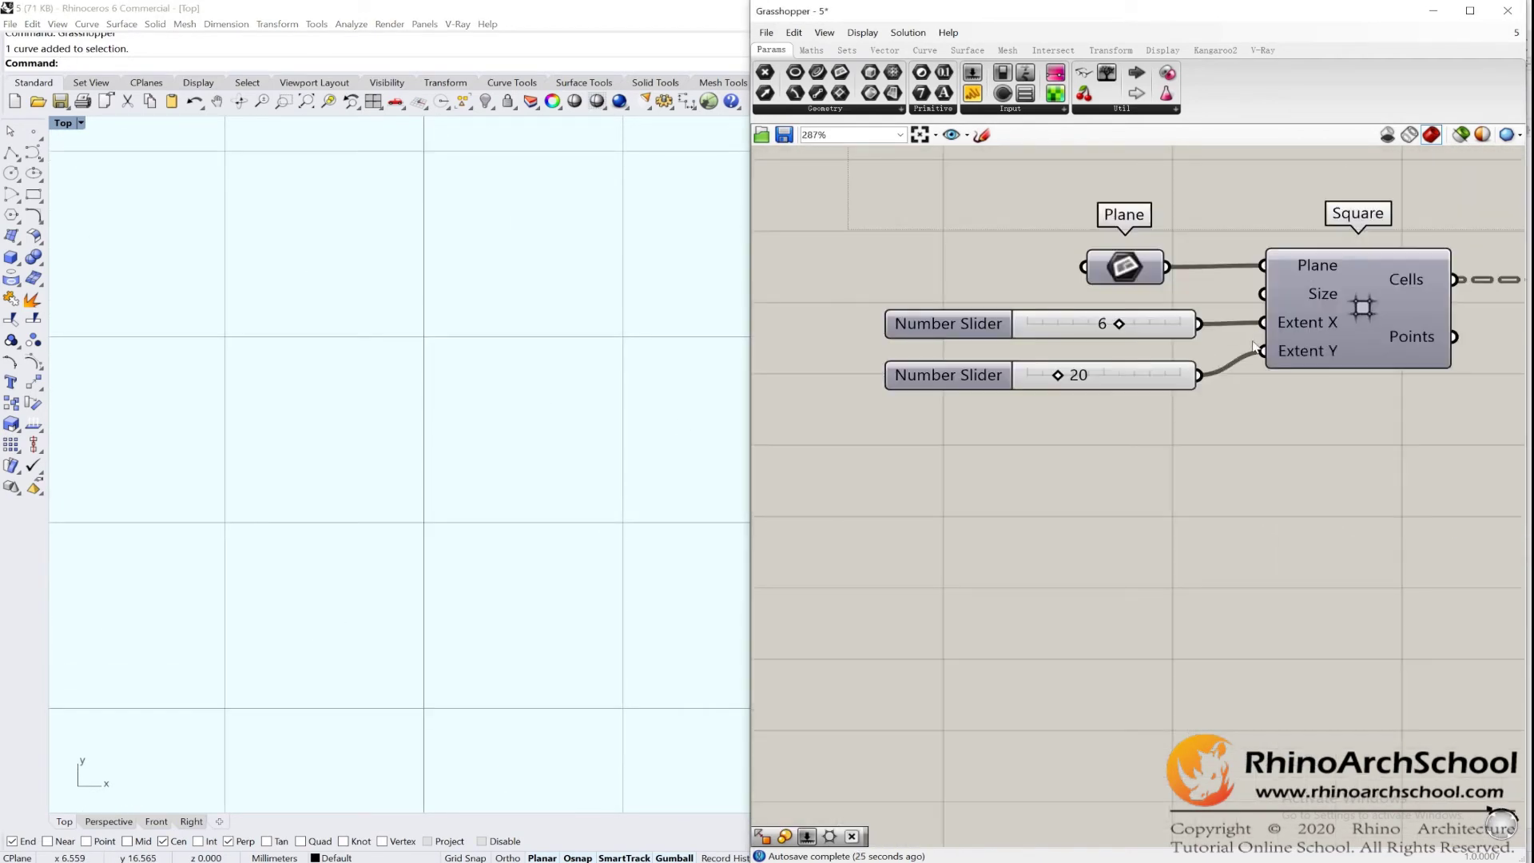
pyautogui.moveTo(1263, 355); pyautogui.dragTo(1217, 441, button='right')
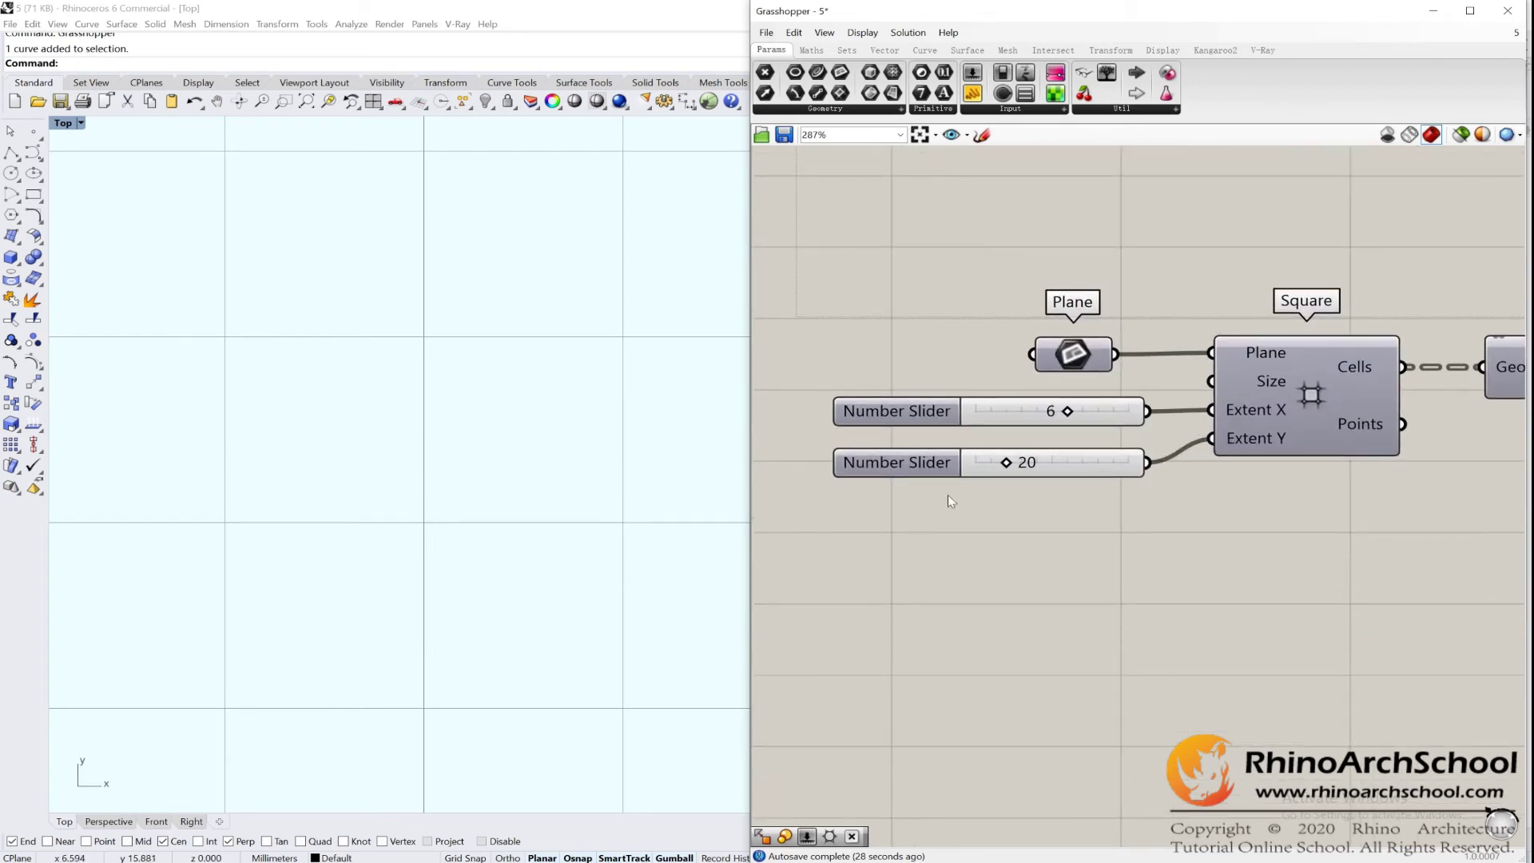
pyautogui.click(1284, 412)
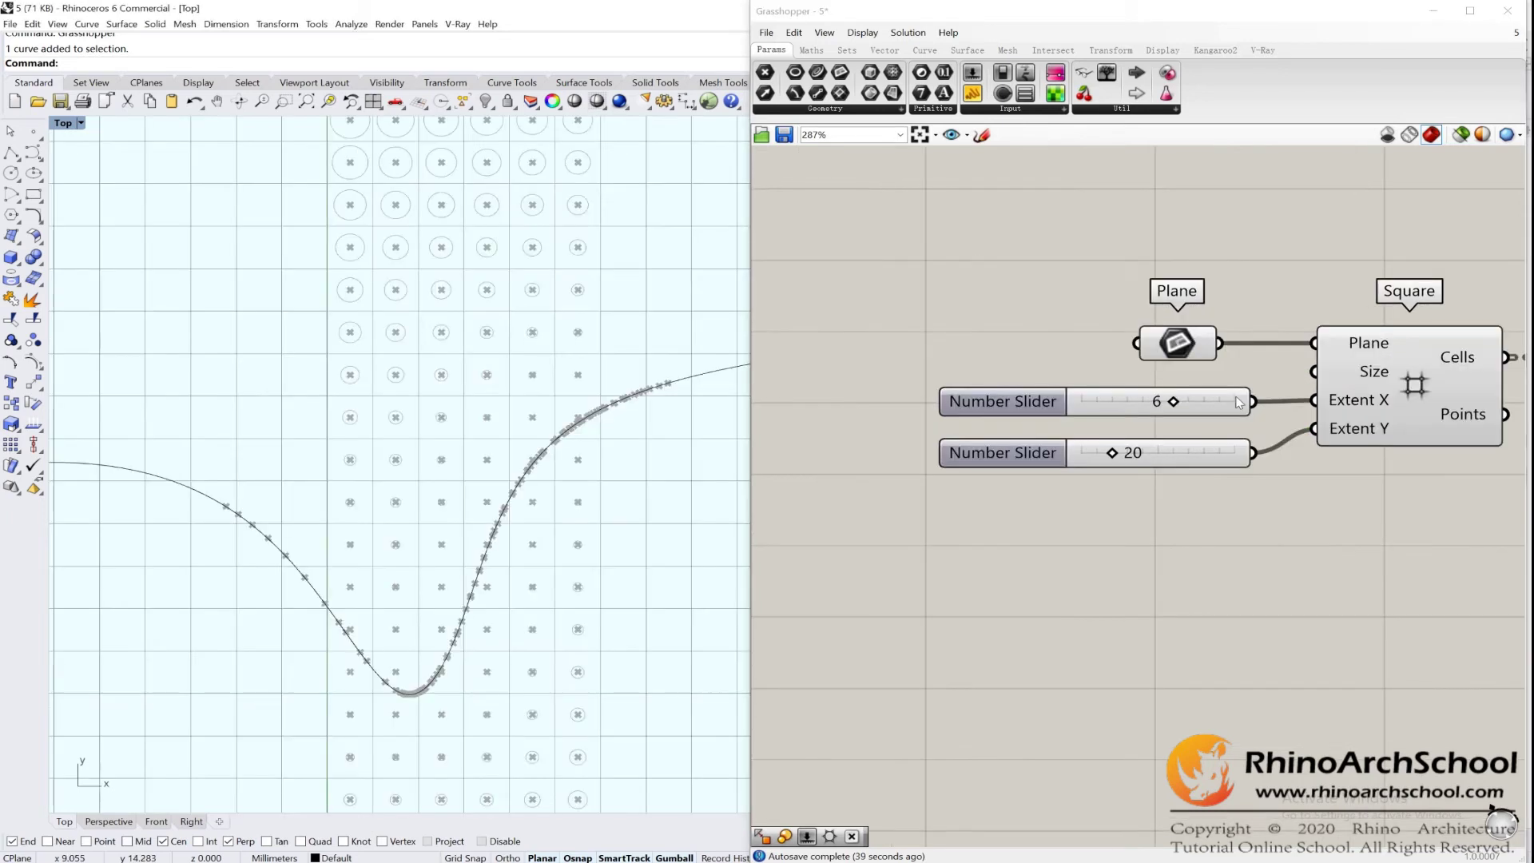
pyautogui.moveTo(1400, 444); pyautogui.dragTo(1254, 441, button='right')
pyautogui.click(1277, 437)
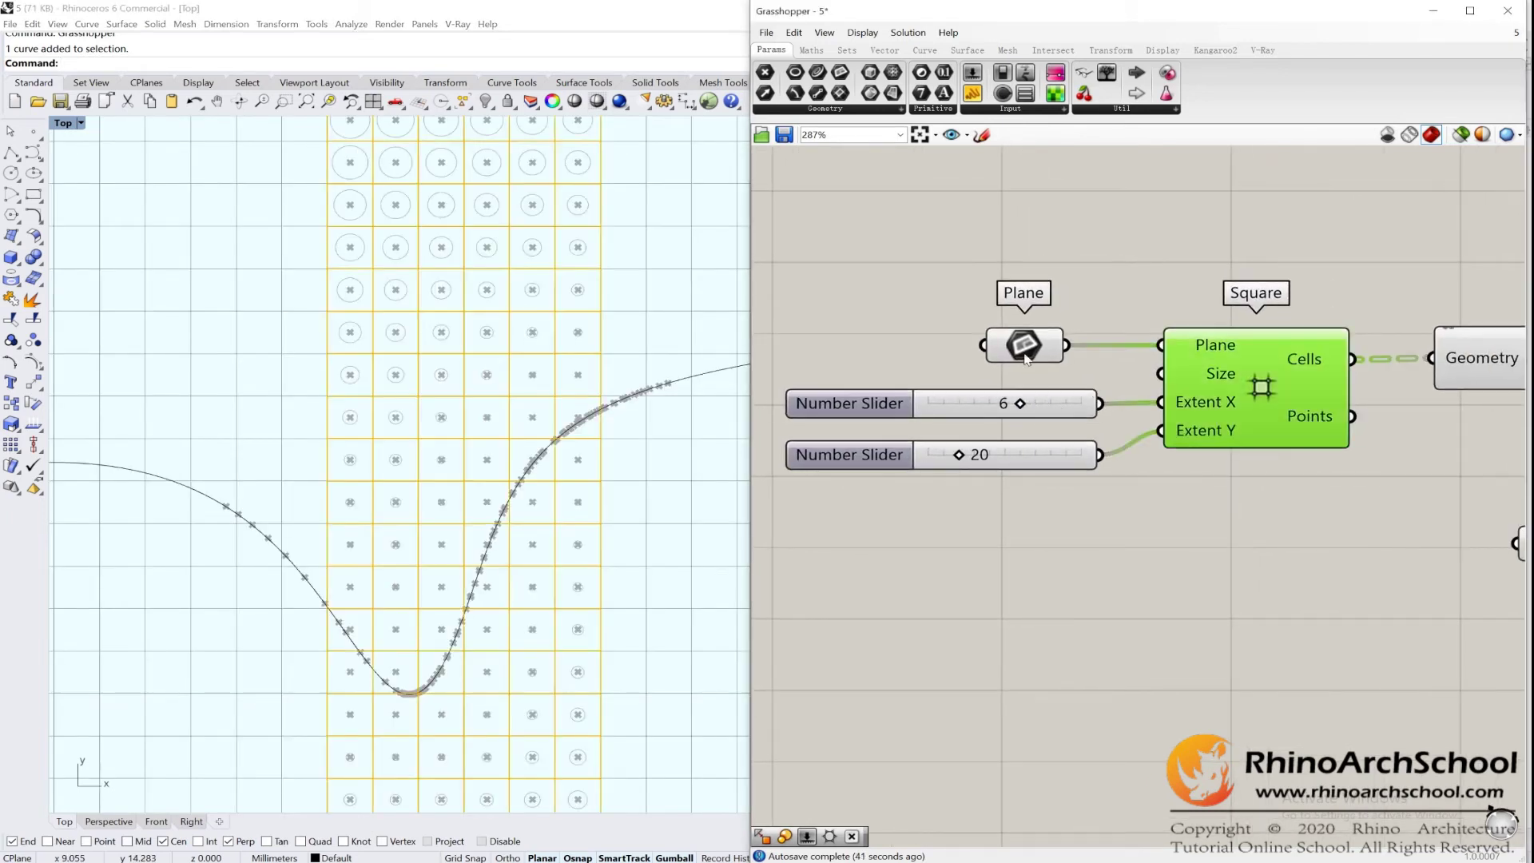
pyautogui.click(919, 416)
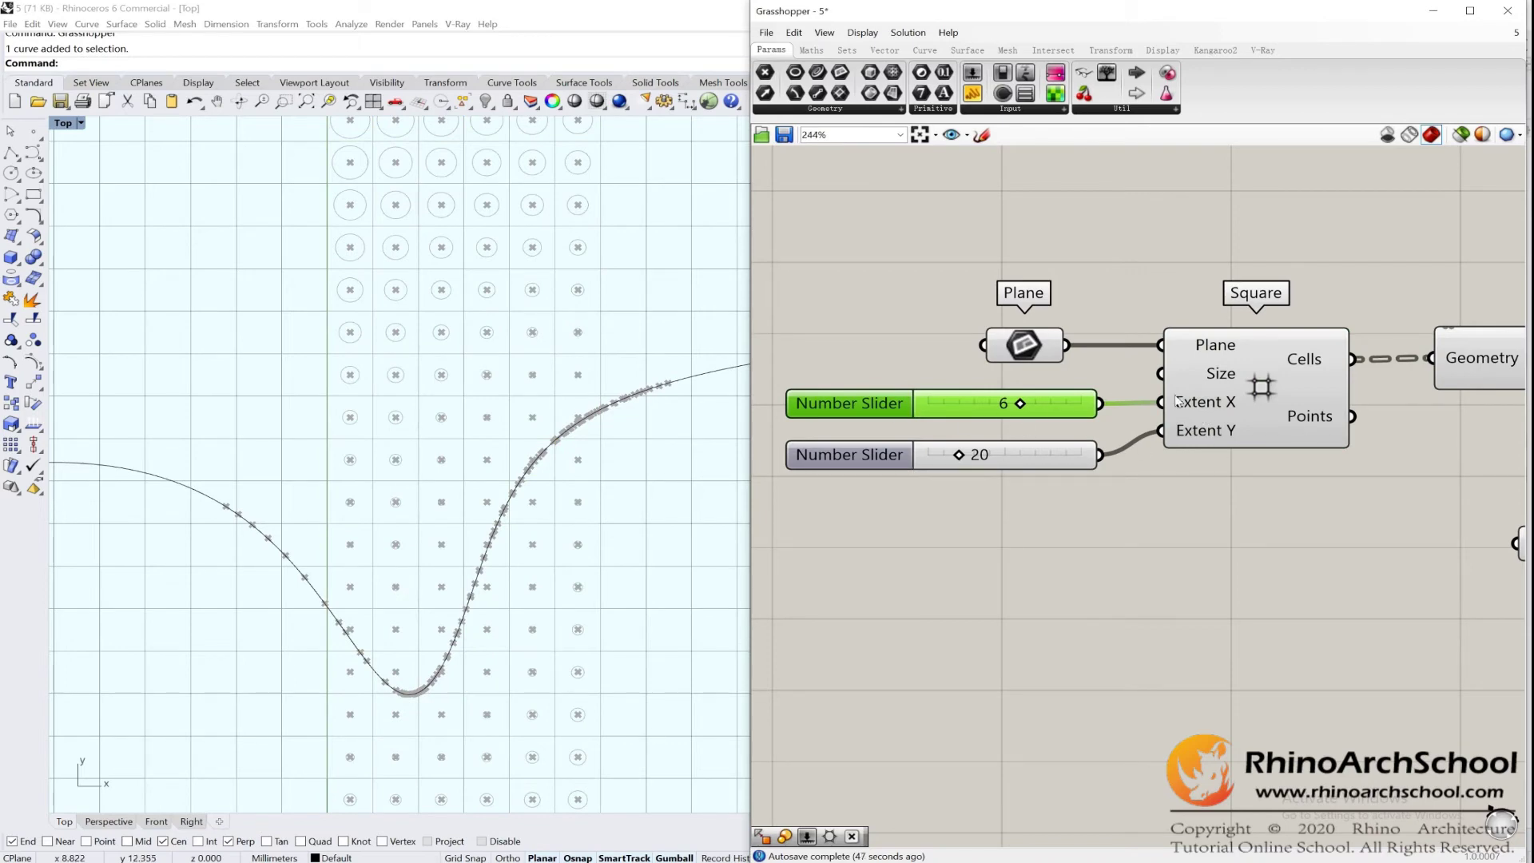
pyautogui.scroll(-1, 1176, 402)
pyautogui.moveTo(1176, 402); pyautogui.dragTo(903, 399, button='right')
pyautogui.moveTo(1288, 376); pyautogui.dragTo(1139, 374, button='right')
pyautogui.scroll(1, 1101, 370)
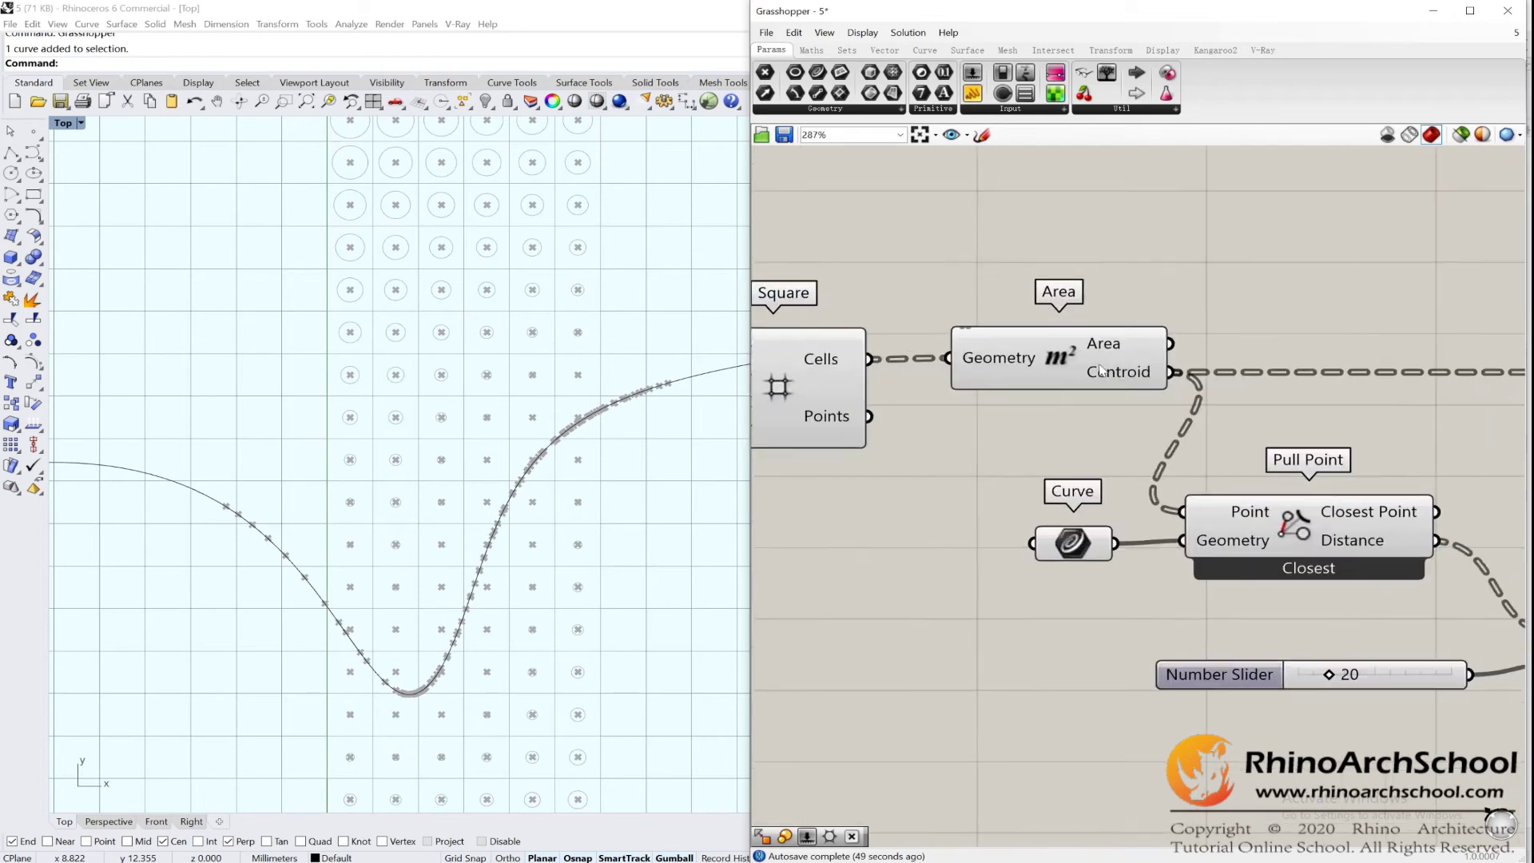
pyautogui.scroll(1, 1101, 370)
pyautogui.click(1101, 370)
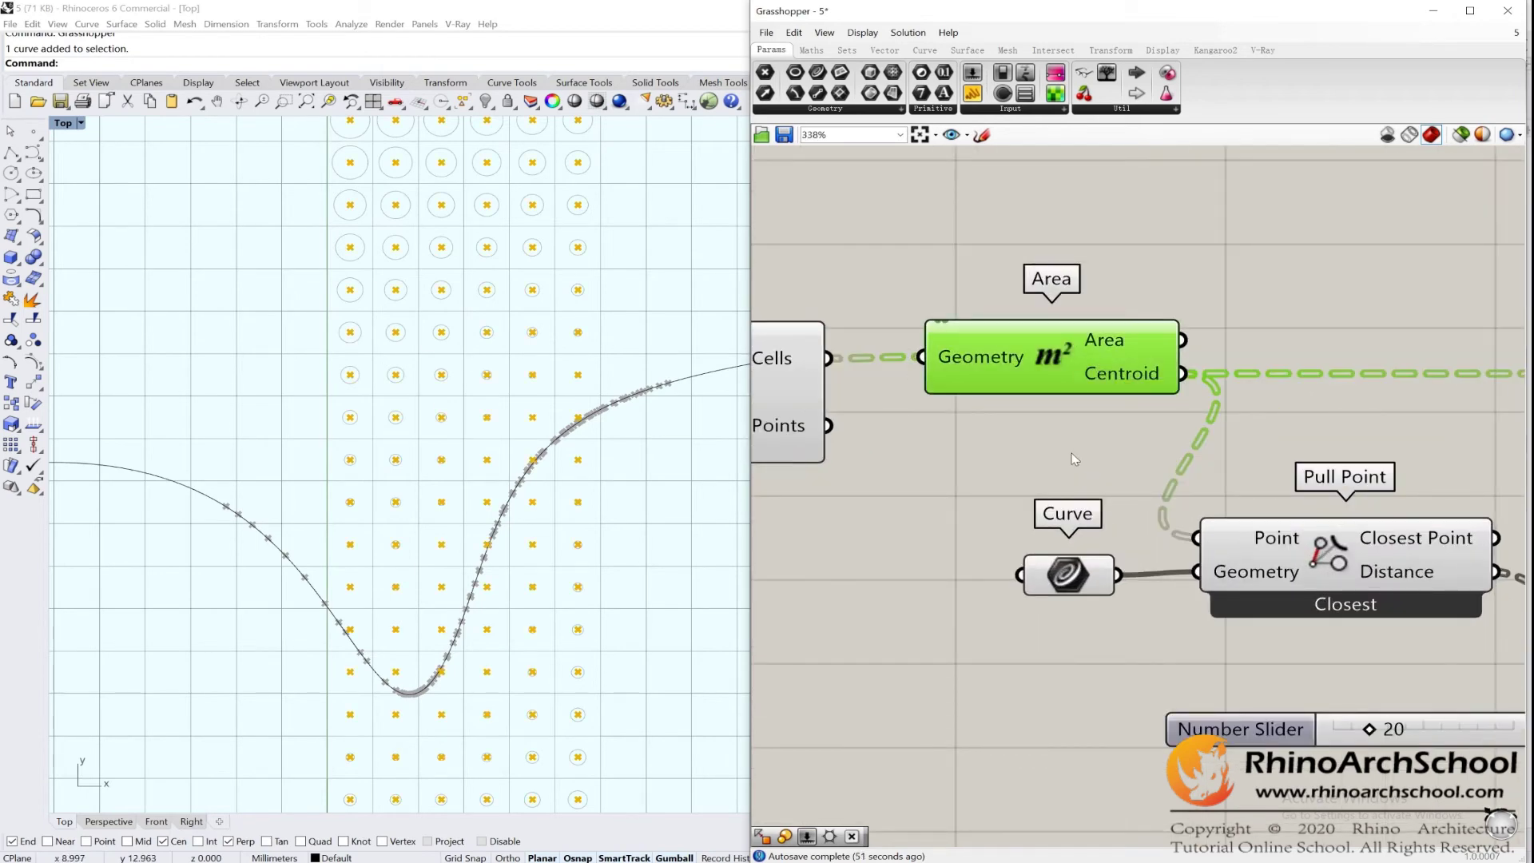
# - Highlight Pull Point's closest points, compare the component with Curve Closest Point, and inspect the centroid and Curve inputs feeding it
pyautogui.moveTo(1348, 563); pyautogui.dragTo(1127, 489, button='right')
pyautogui.click(1127, 489)
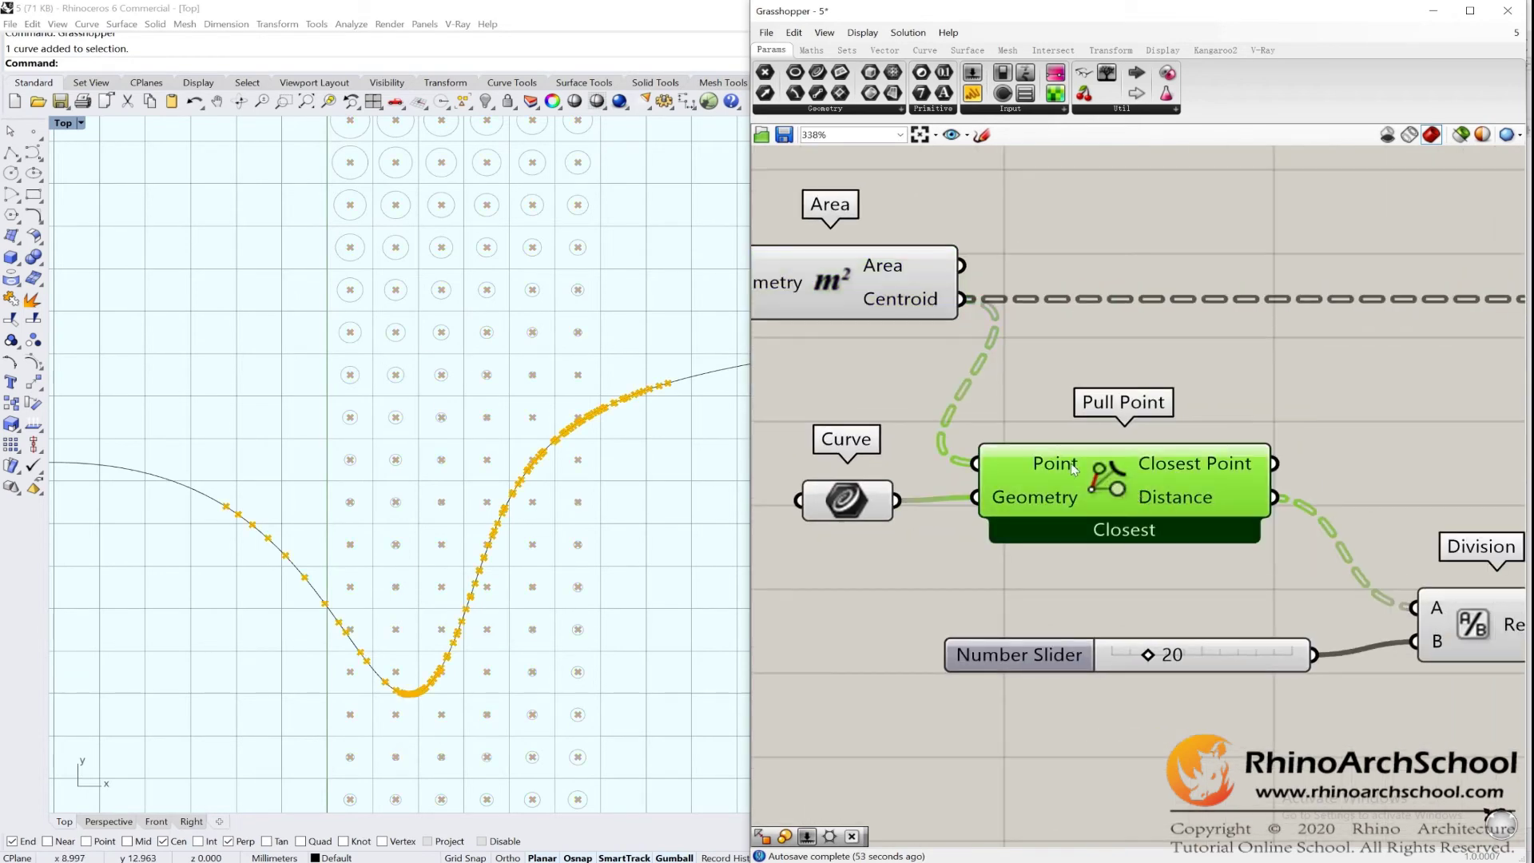
pyautogui.moveTo(1129, 310); pyautogui.dragTo(1160, 611, button='right')
pyautogui.moveTo(1158, 249); pyautogui.dragTo(1143, 674, button='right')
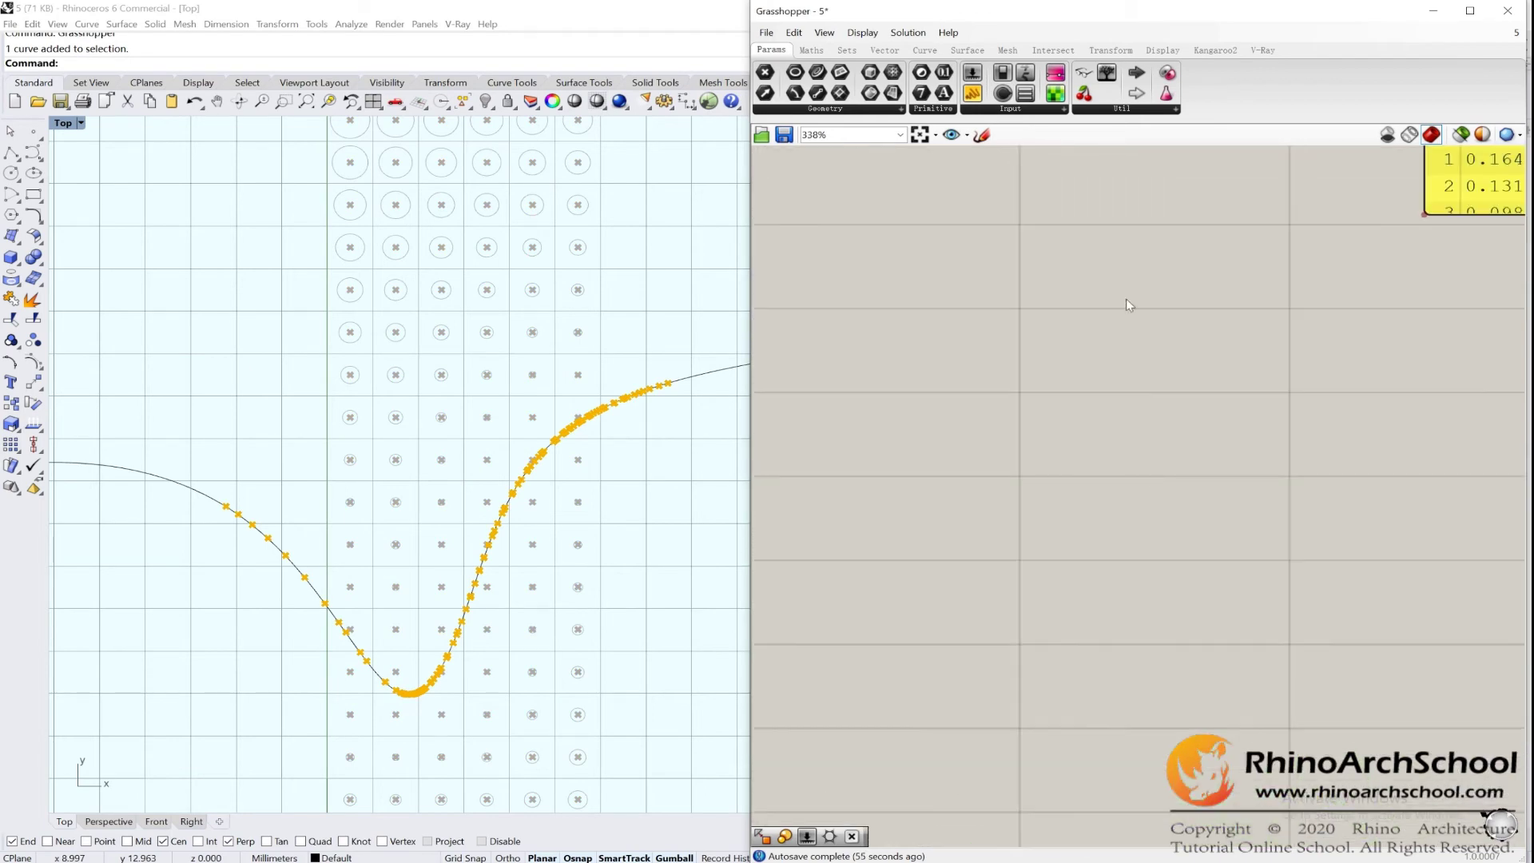
pyautogui.moveTo(1134, 150); pyautogui.dragTo(1110, 501, button='right')
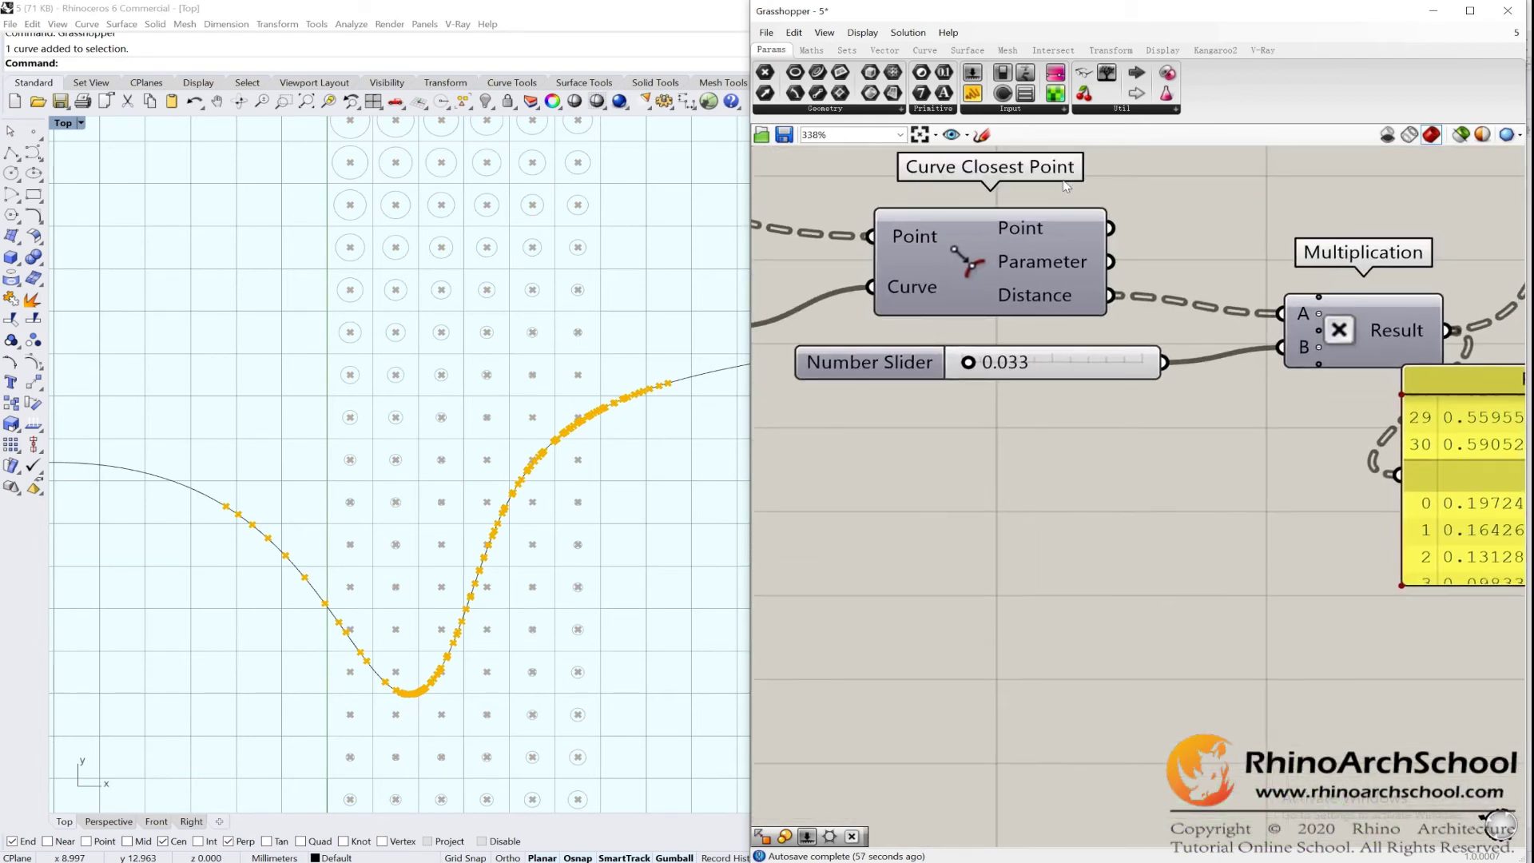
pyautogui.moveTo(1087, 572); pyautogui.dragTo(1142, 248, button='right')
pyautogui.scroll(-2, 1148, 344)
pyautogui.moveTo(1129, 783); pyautogui.dragTo(1203, 465, button='right')
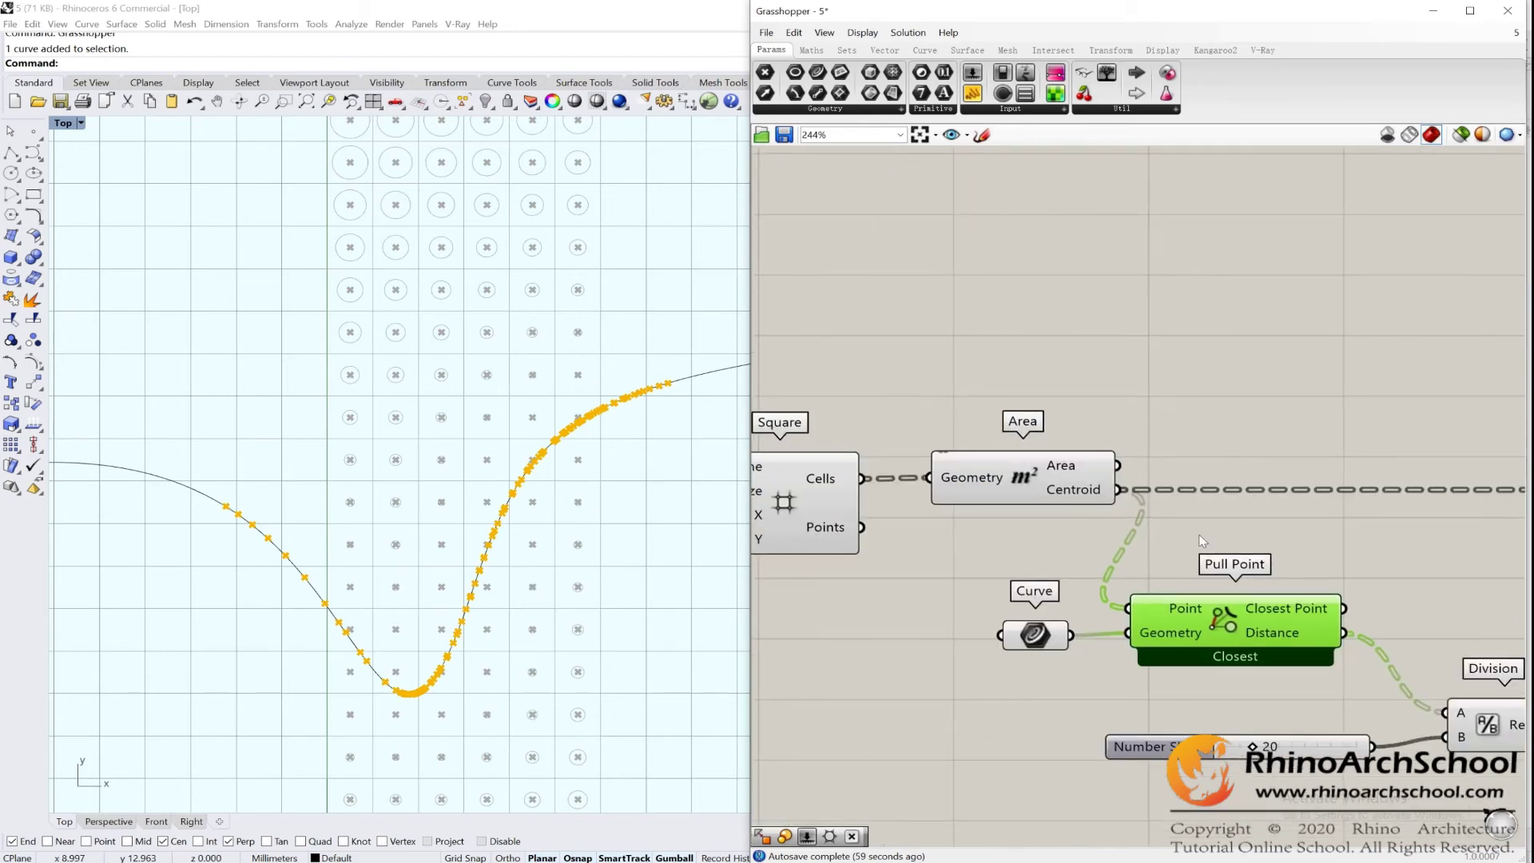
pyautogui.scroll(3, 1202, 541)
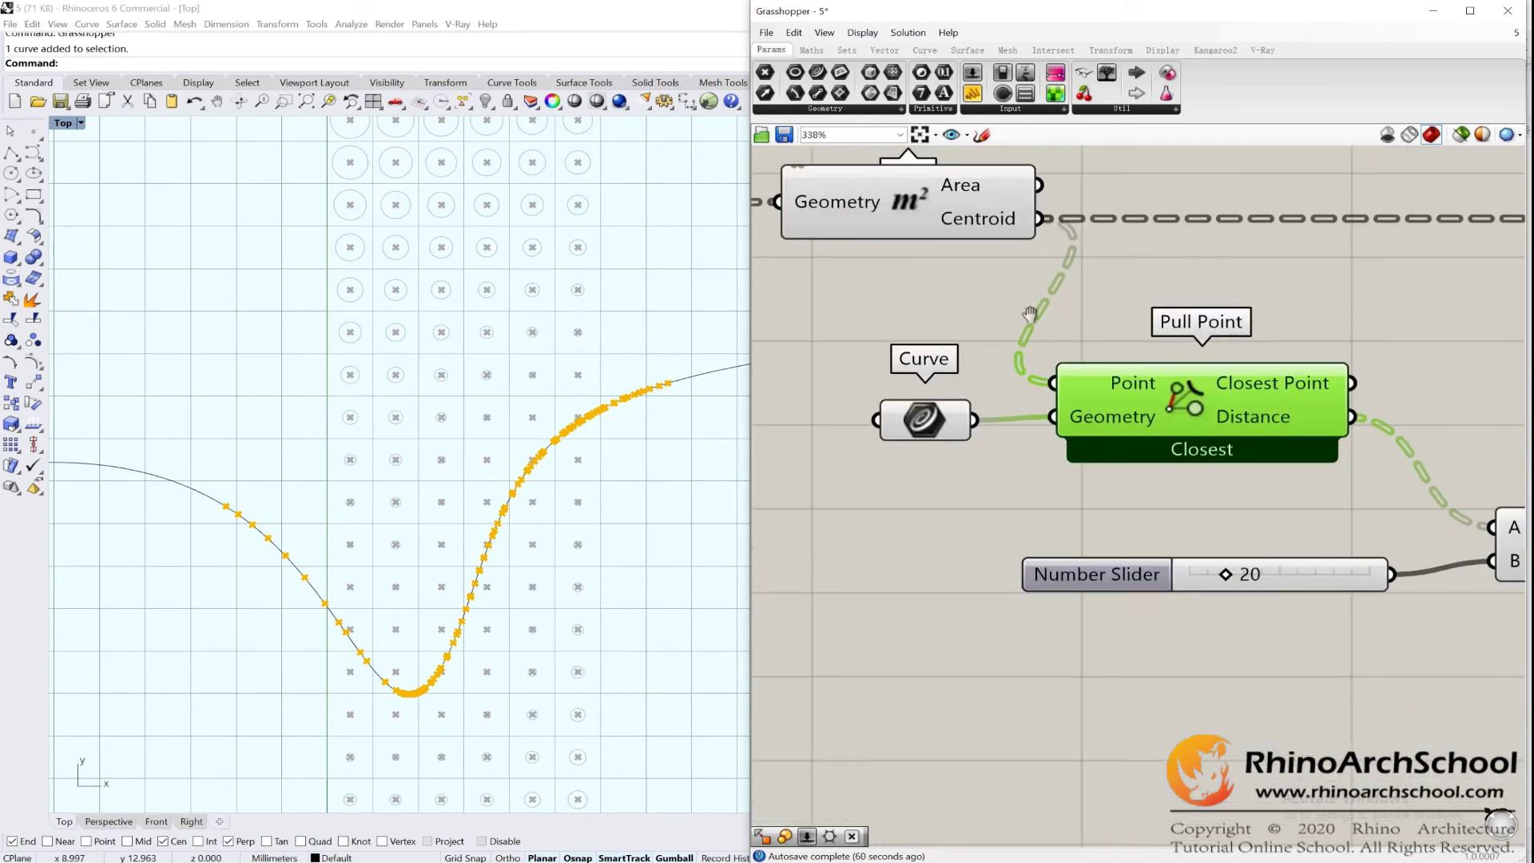
pyautogui.moveTo(1030, 314); pyautogui.dragTo(1107, 329, button='right')
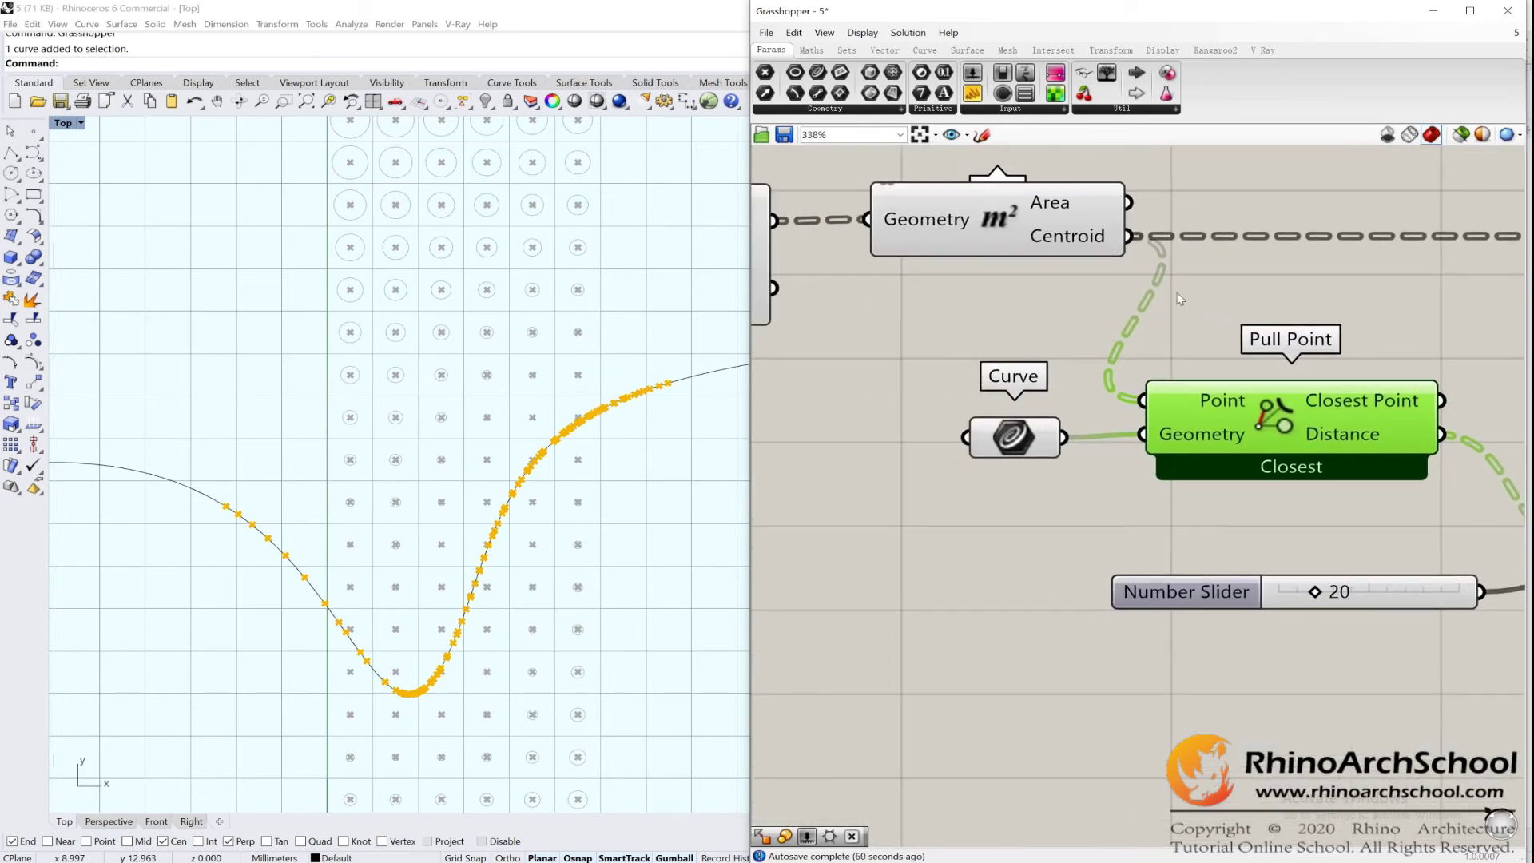
pyautogui.click(1008, 445)
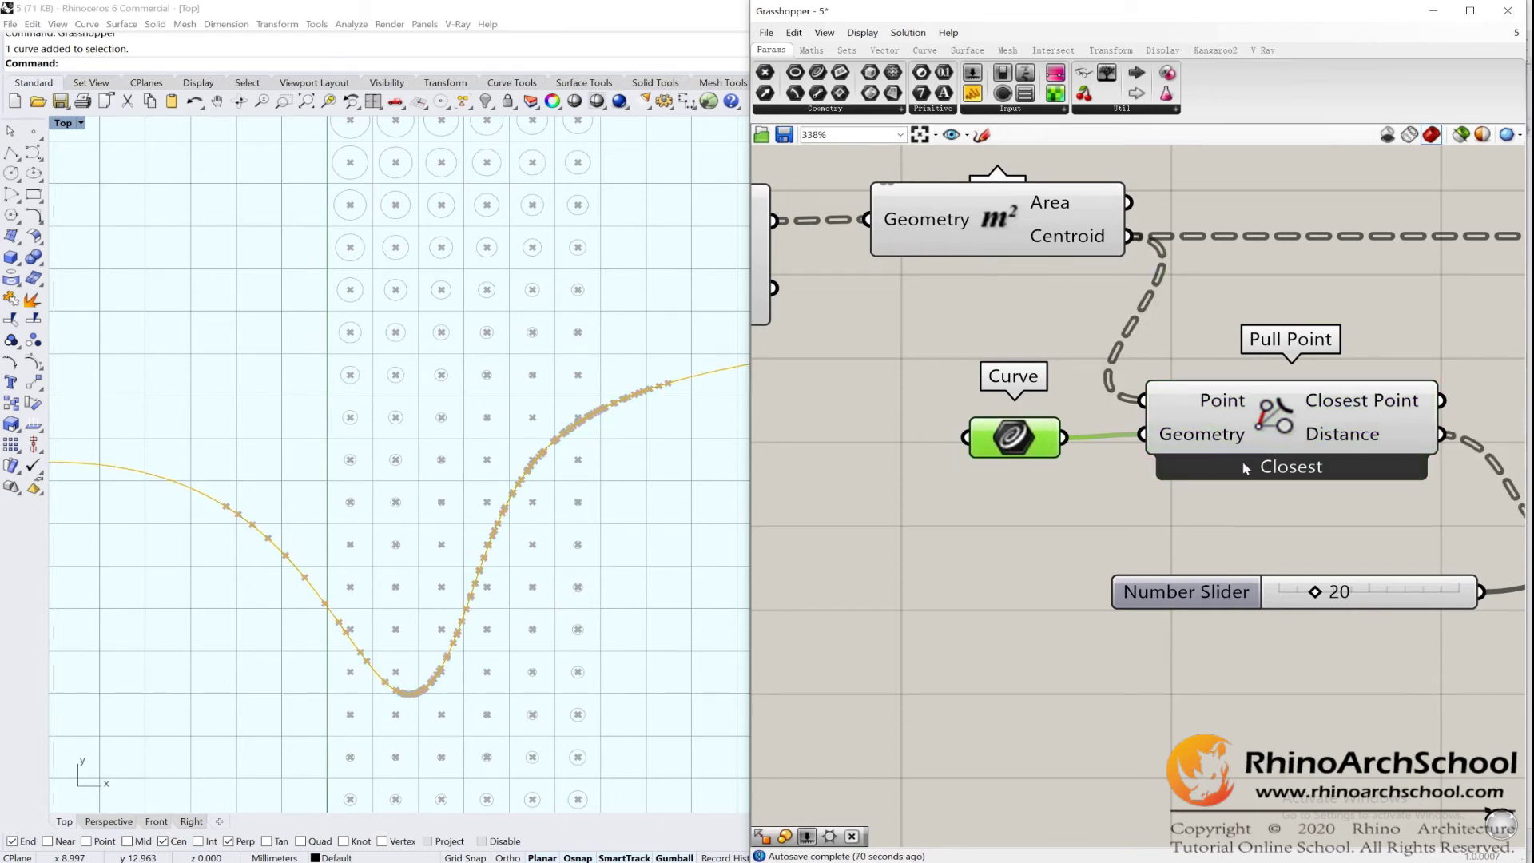
# - Inspect the Curve Closest Point component's point and curve inputs against those of Pull Point in the second definition
pyautogui.scroll(-3, 1183, 446)
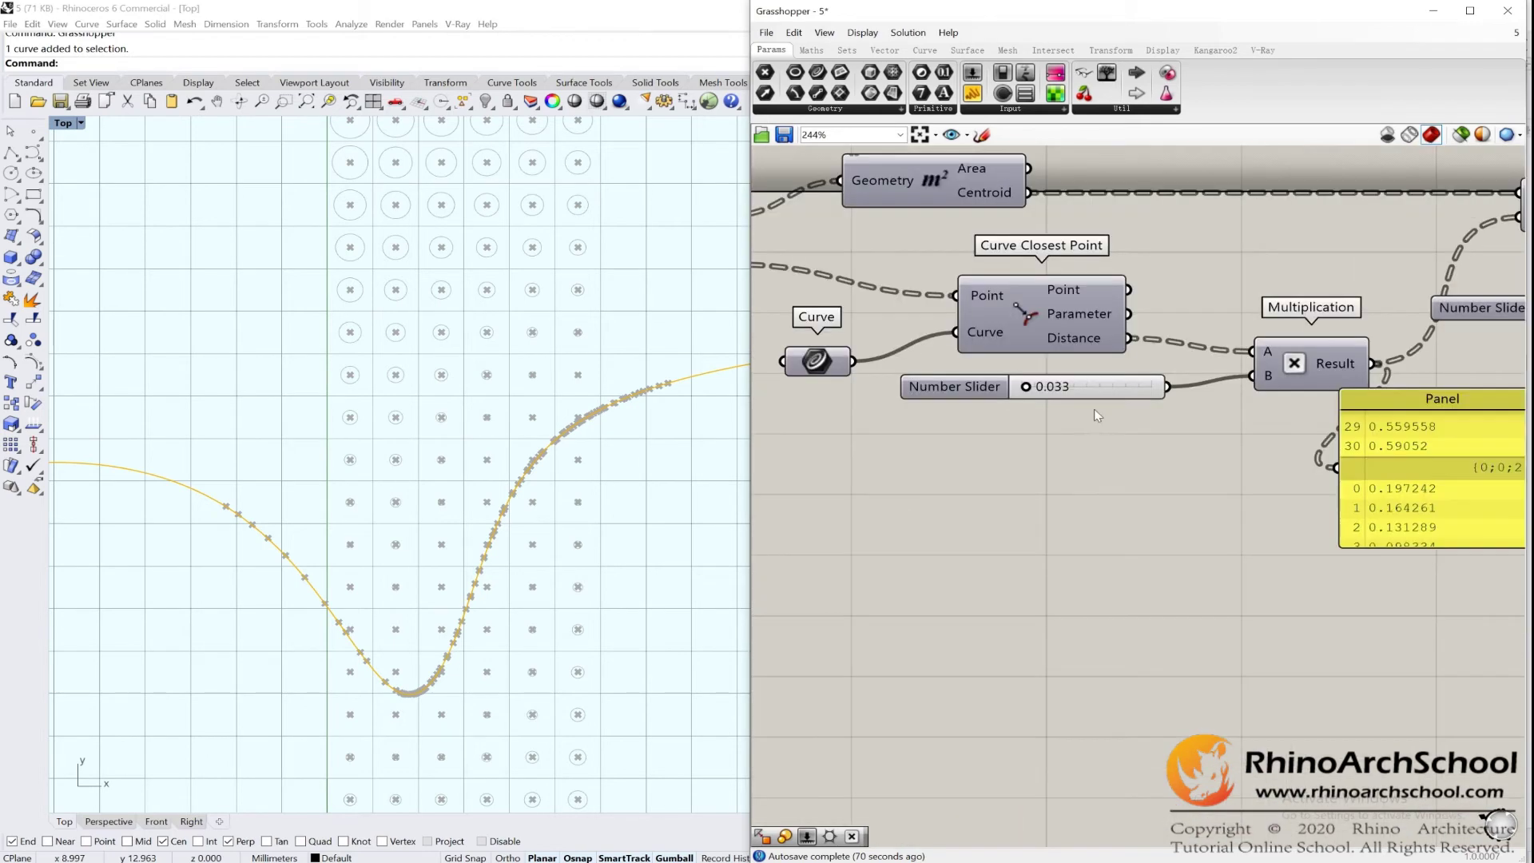
pyautogui.scroll(3, 995, 342)
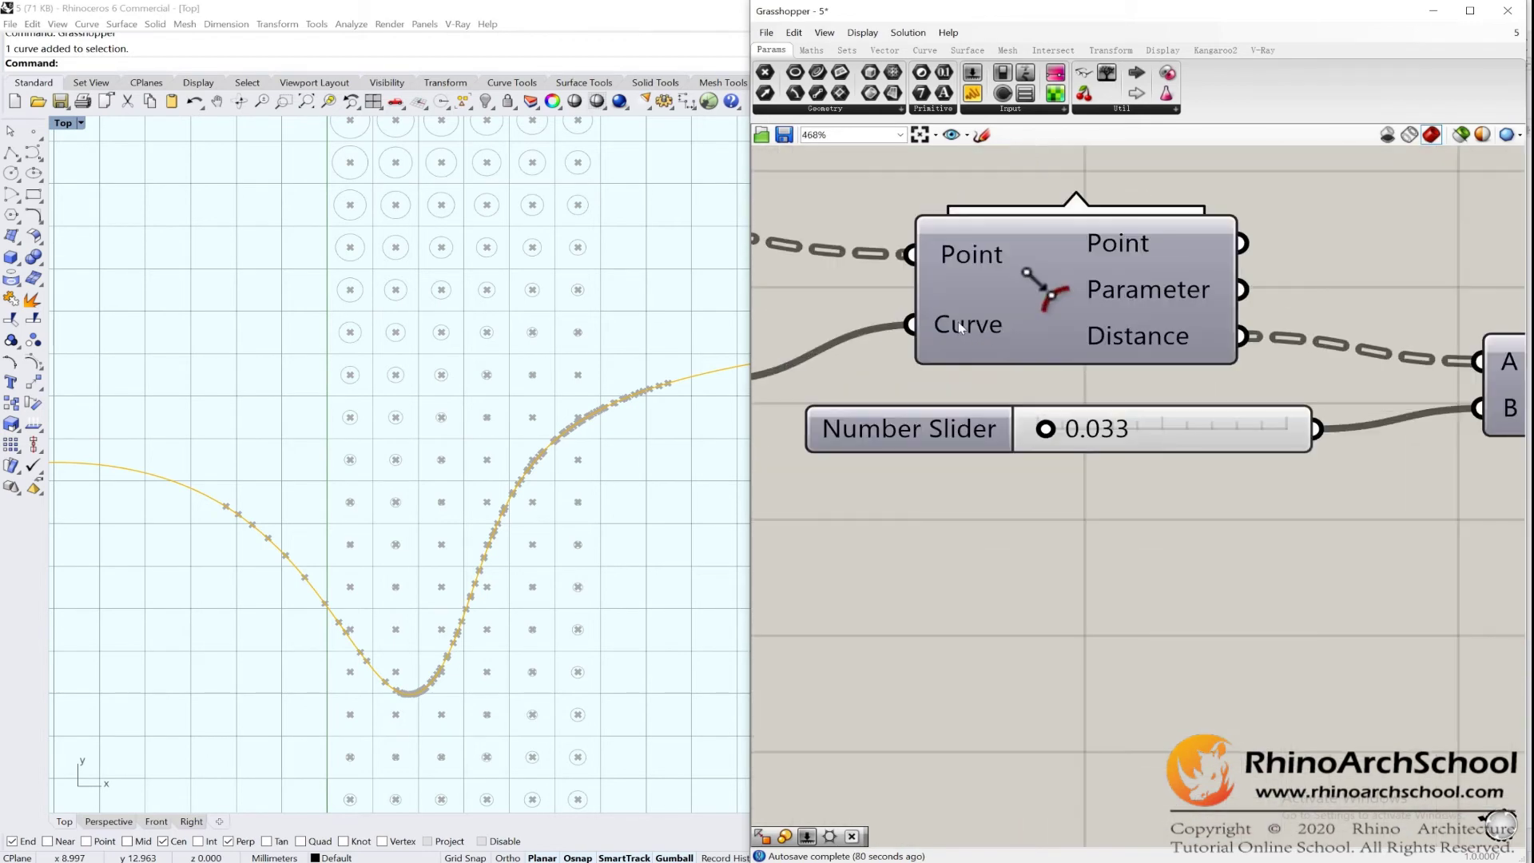
pyautogui.click(980, 357)
pyautogui.scroll(-3, 989, 332)
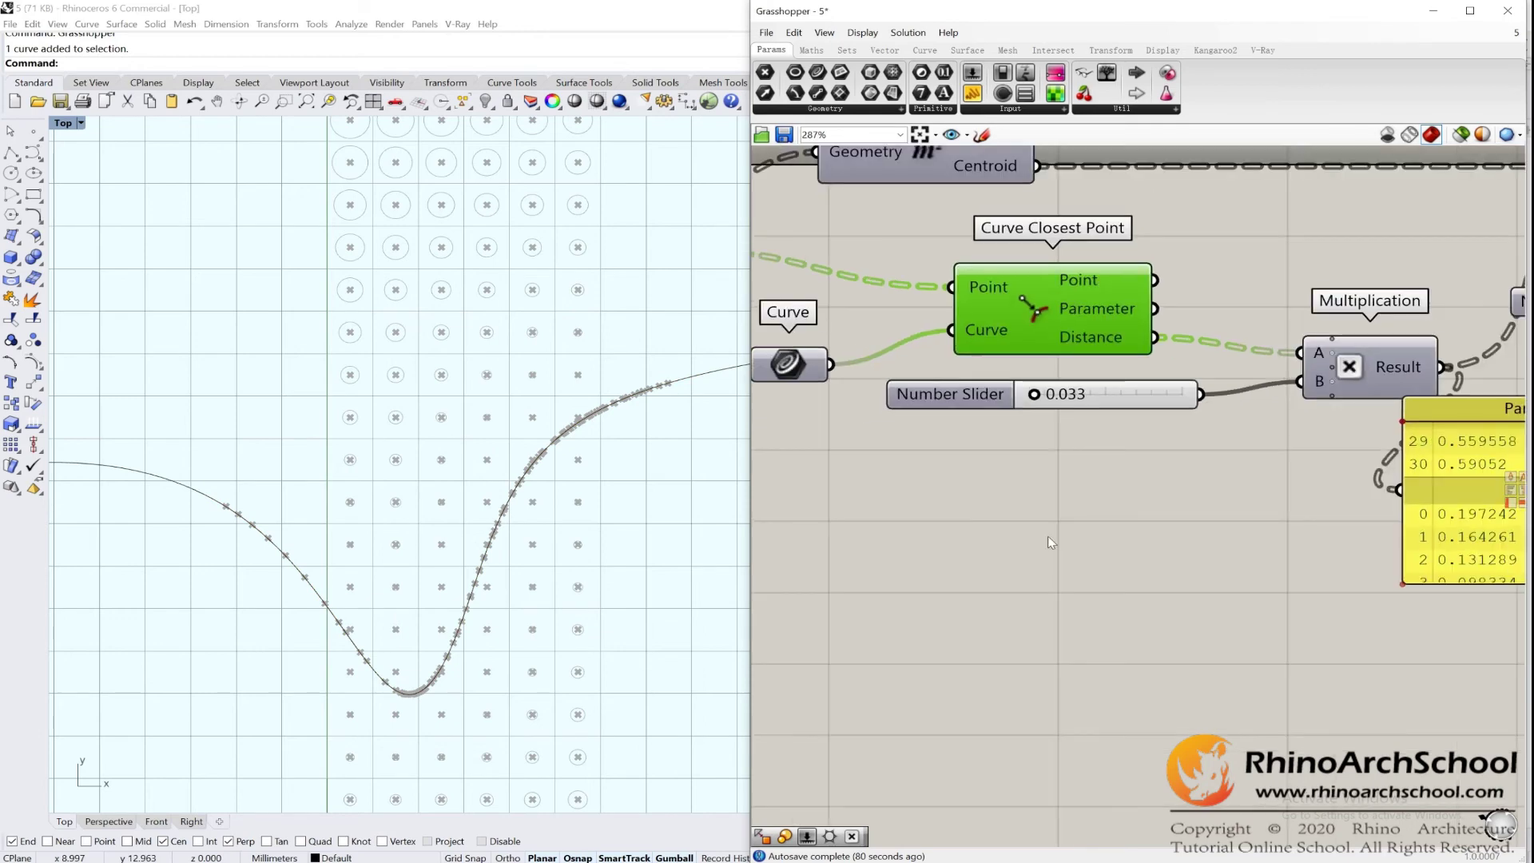
pyautogui.click(1048, 535)
pyautogui.moveTo(1049, 535); pyautogui.dragTo(1098, 230, button='right')
pyautogui.moveTo(1138, 560); pyautogui.dragTo(1164, 8, button='right')
pyautogui.moveTo(1219, 495); pyautogui.dragTo(1216, 377, button='right')
pyautogui.scroll(1, 1248, 455)
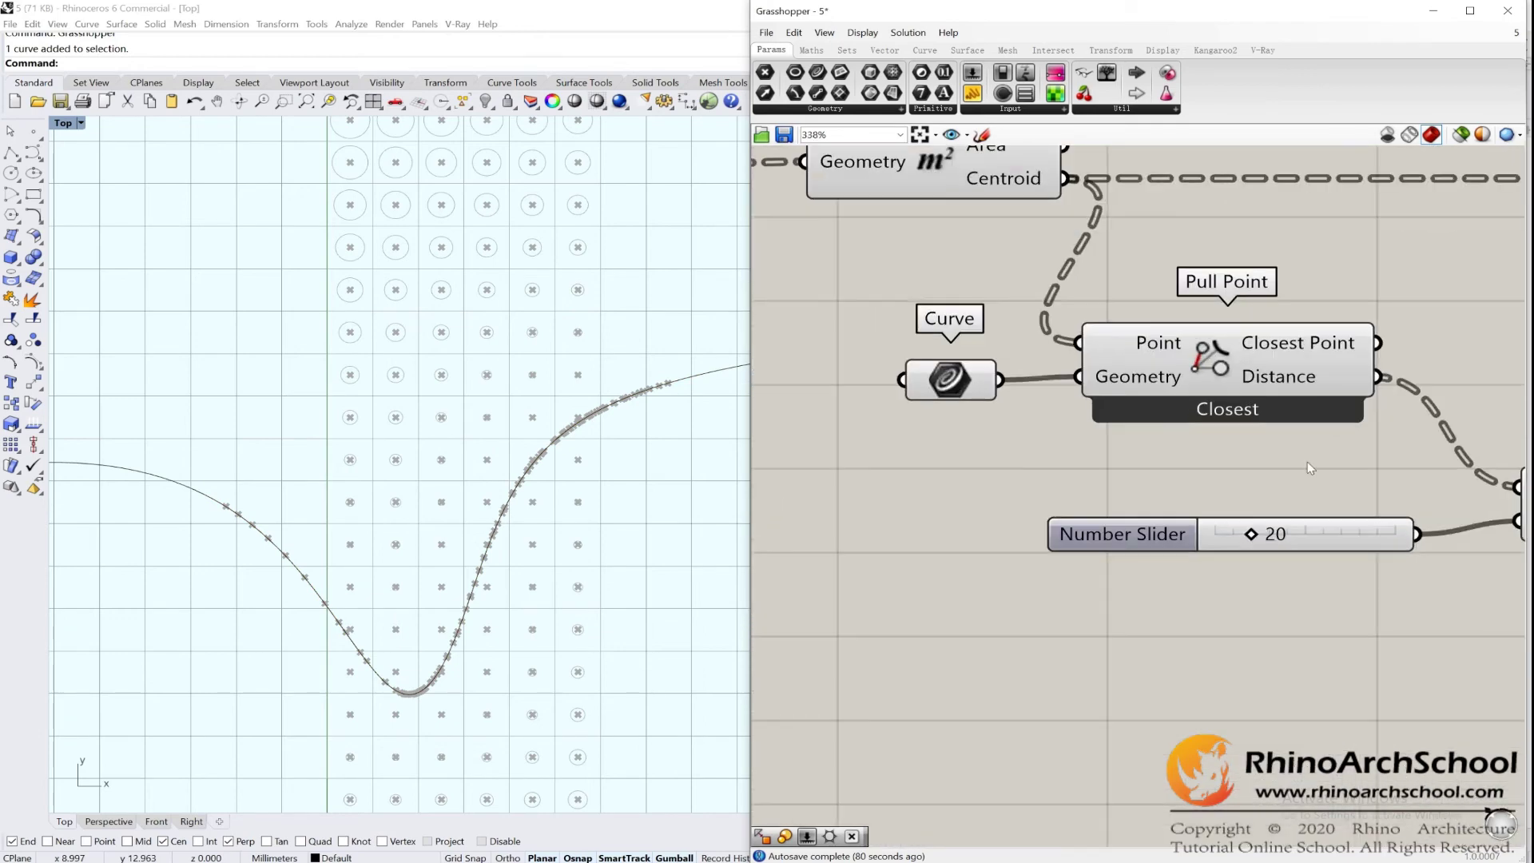
# - Compare how the second definition divides Pull Point distances by its slider with the first definition's Multiplication, and trace the Division result to Circle
pyautogui.moveTo(1351, 409); pyautogui.dragTo(1095, 394, button='right')
pyautogui.scroll(1, 1215, 341)
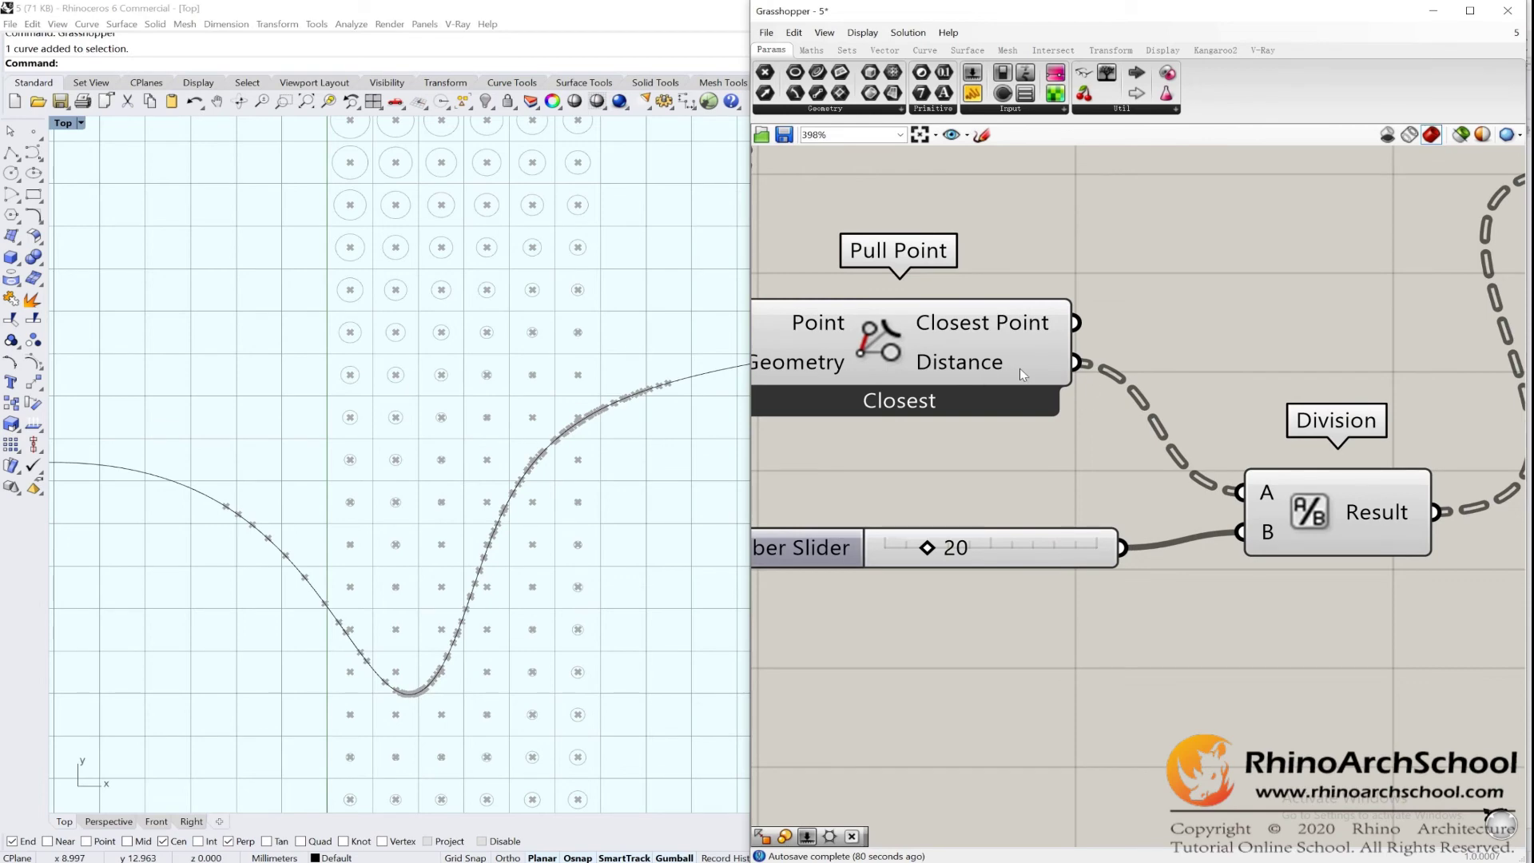
pyautogui.moveTo(1299, 513); pyautogui.dragTo(1273, 477, button='right')
pyautogui.scroll(-1, 1183, 497)
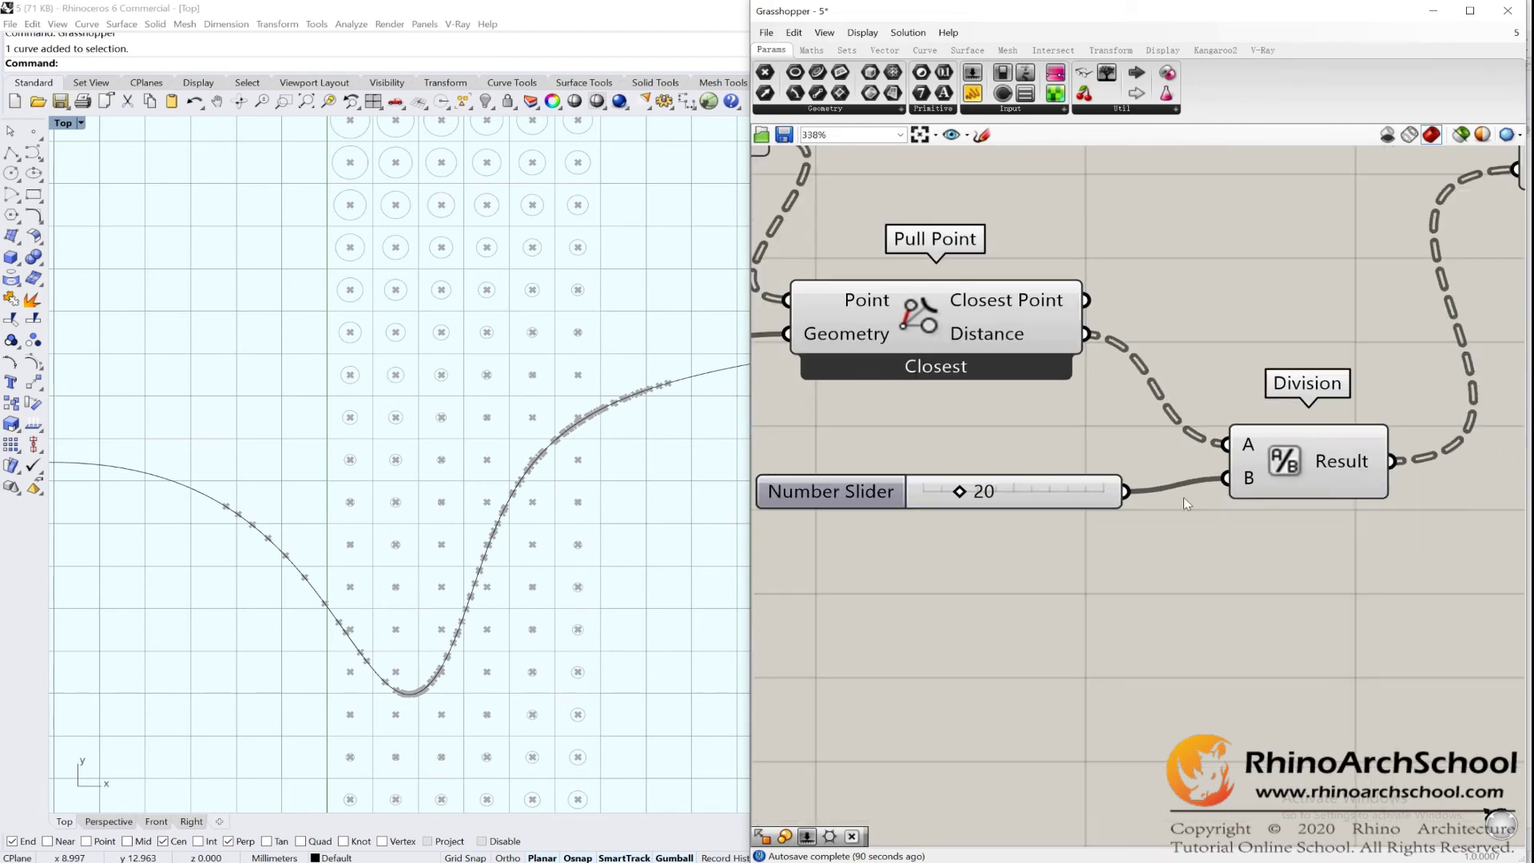
pyautogui.moveTo(1183, 497); pyautogui.dragTo(1209, 500, button='right')
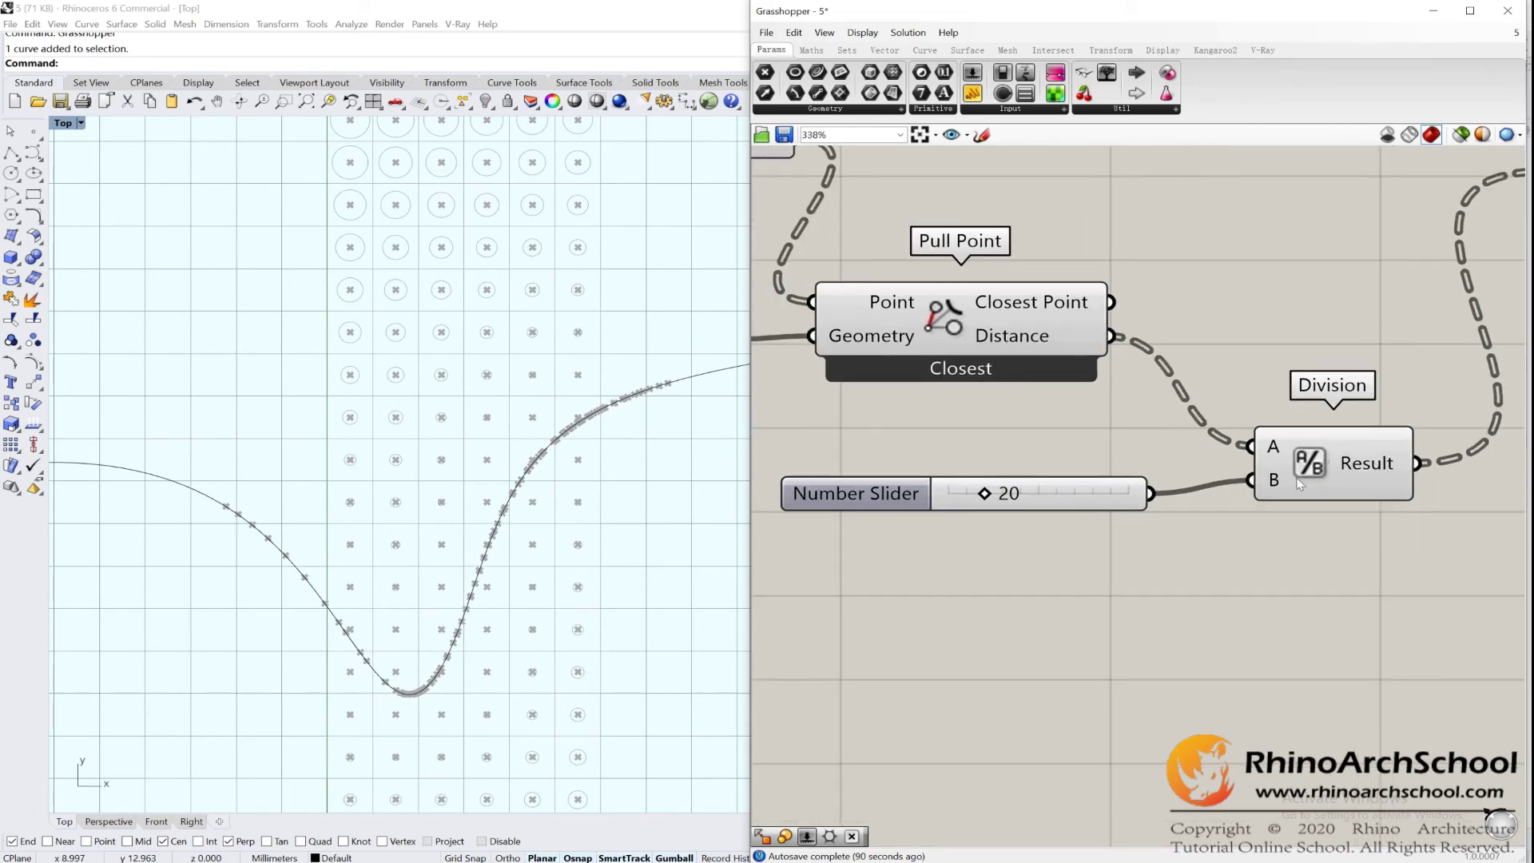
pyautogui.scroll(-2, 1242, 367)
pyautogui.moveTo(1230, 280); pyautogui.dragTo(1238, 825, button='right')
pyautogui.moveTo(1237, 160); pyautogui.dragTo(1264, 489, button='right')
pyautogui.scroll(3, 1269, 371)
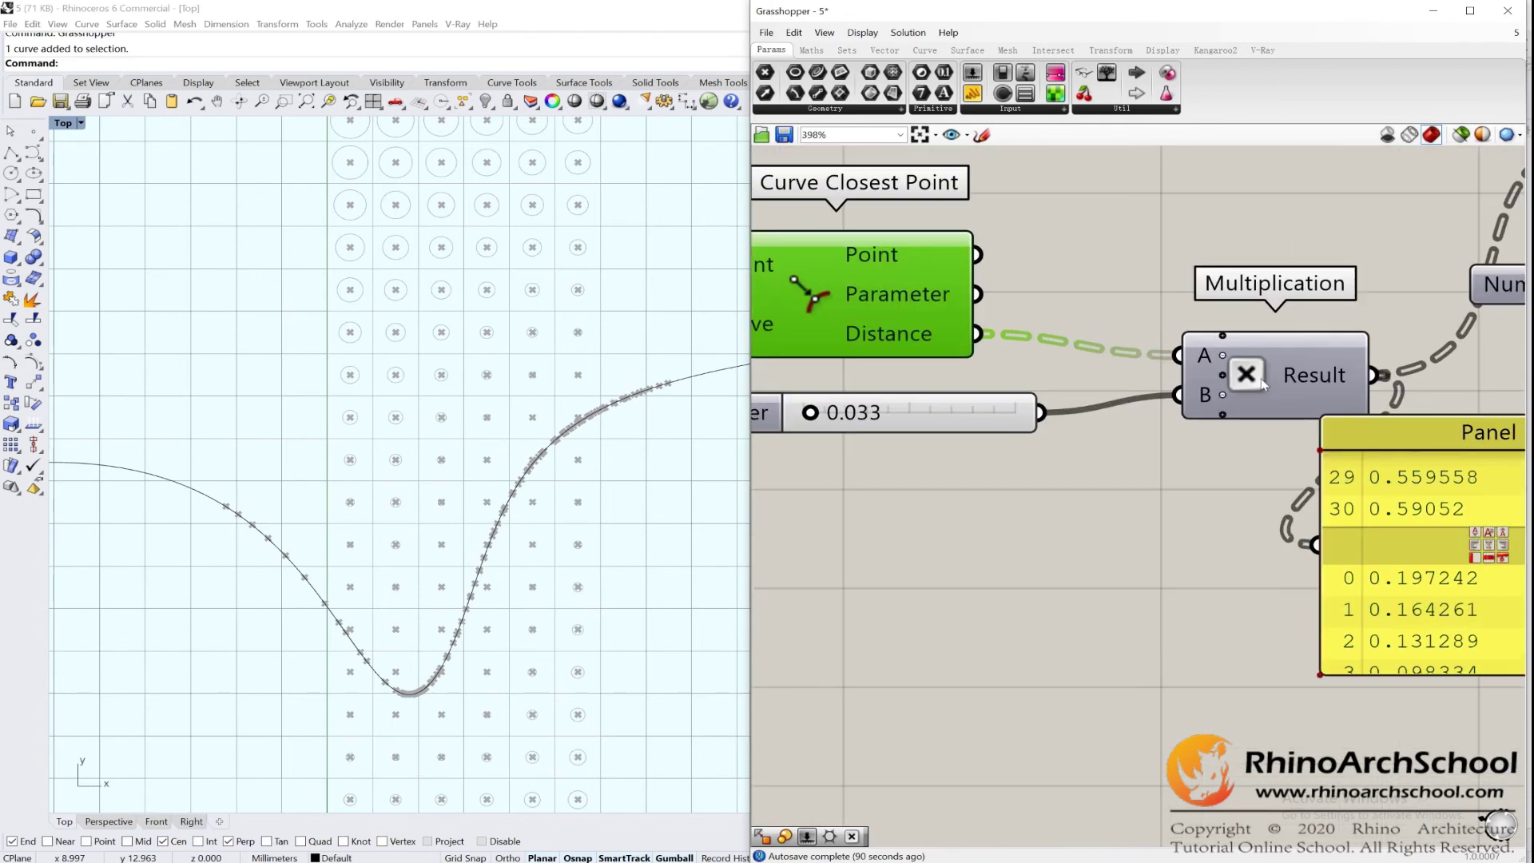
pyautogui.click(1263, 383)
pyautogui.scroll(-2, 996, 411)
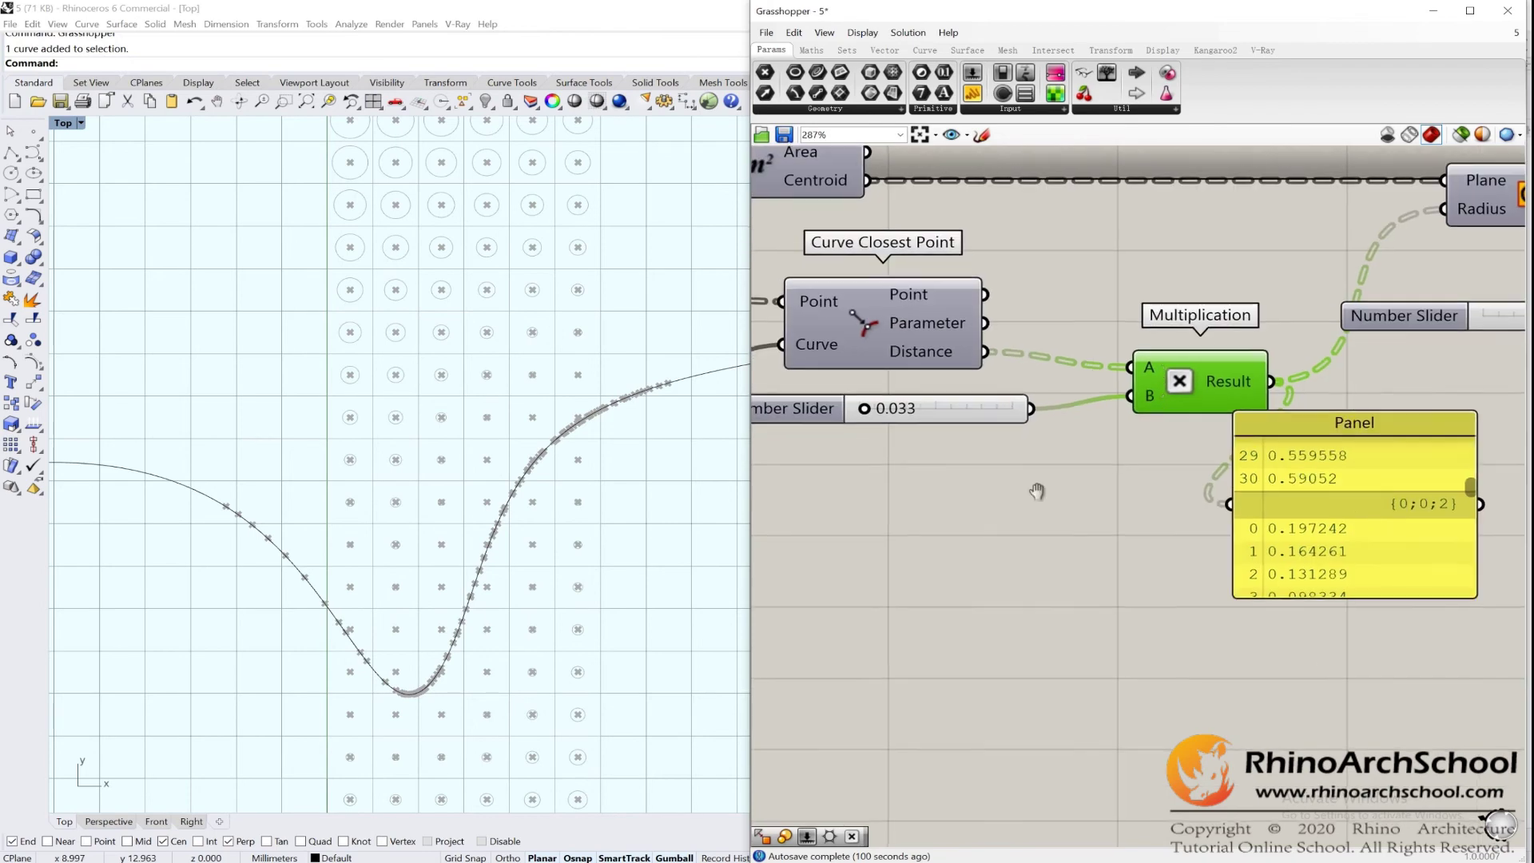
pyautogui.moveTo(1037, 491); pyautogui.dragTo(1066, 334, button='right')
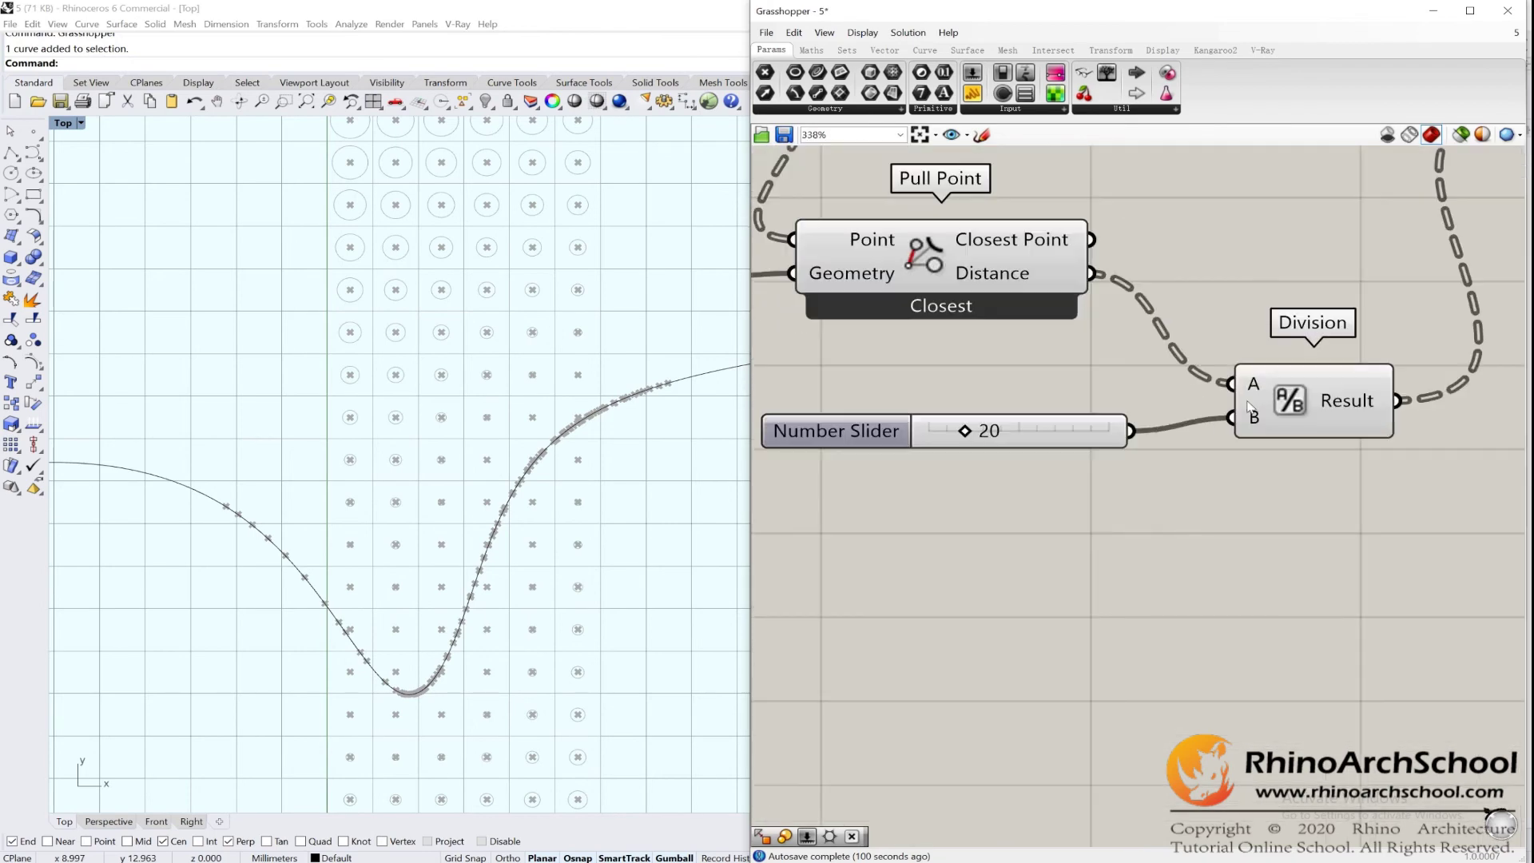
pyautogui.scroll(3, 1270, 432)
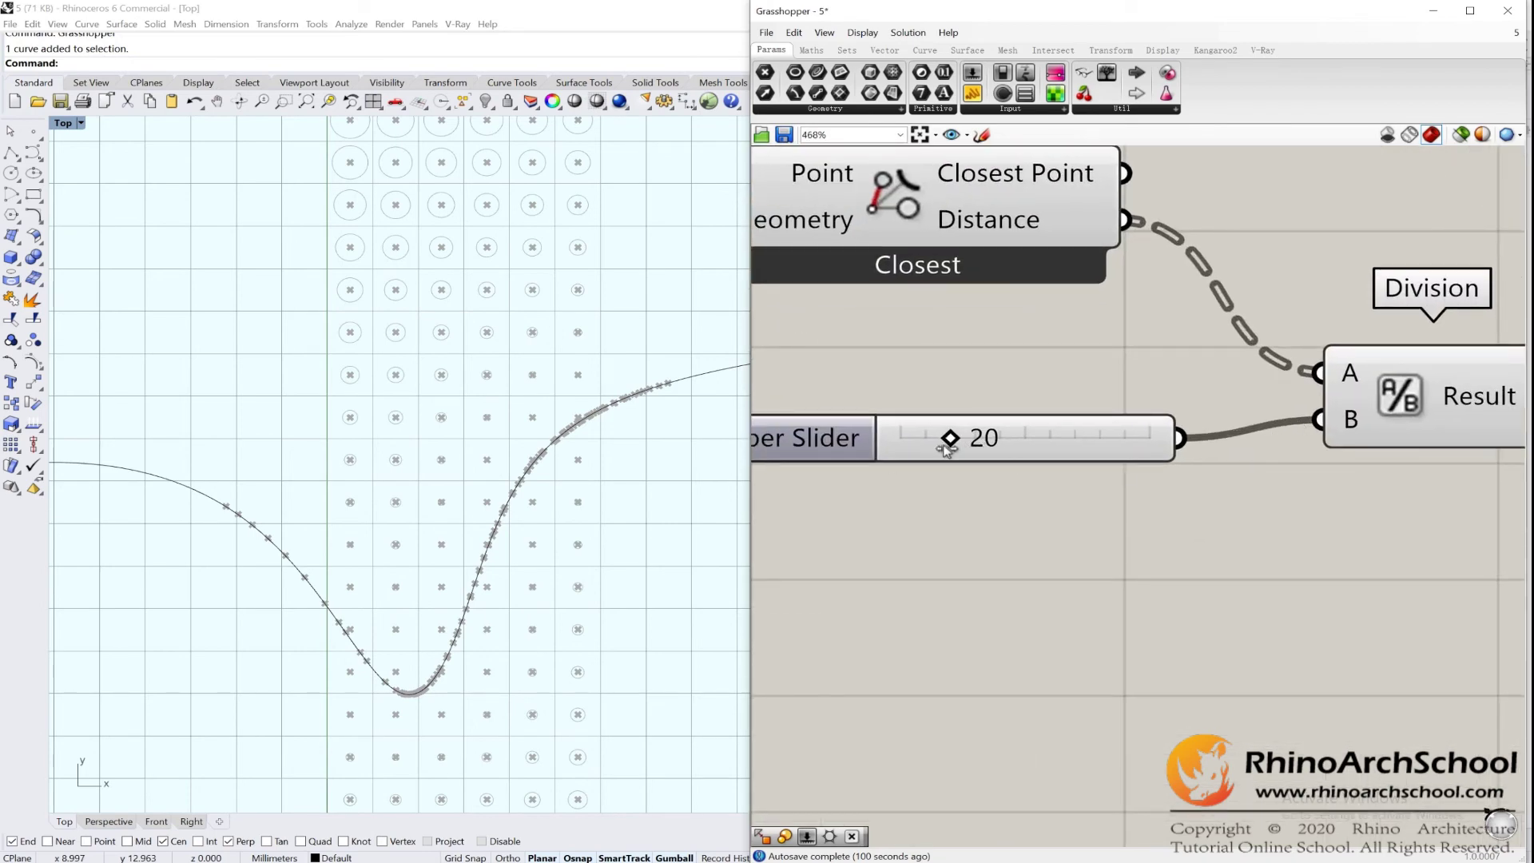
pyautogui.scroll(-2, 947, 450)
pyautogui.moveTo(1430, 400); pyautogui.dragTo(1154, 567, button='right')
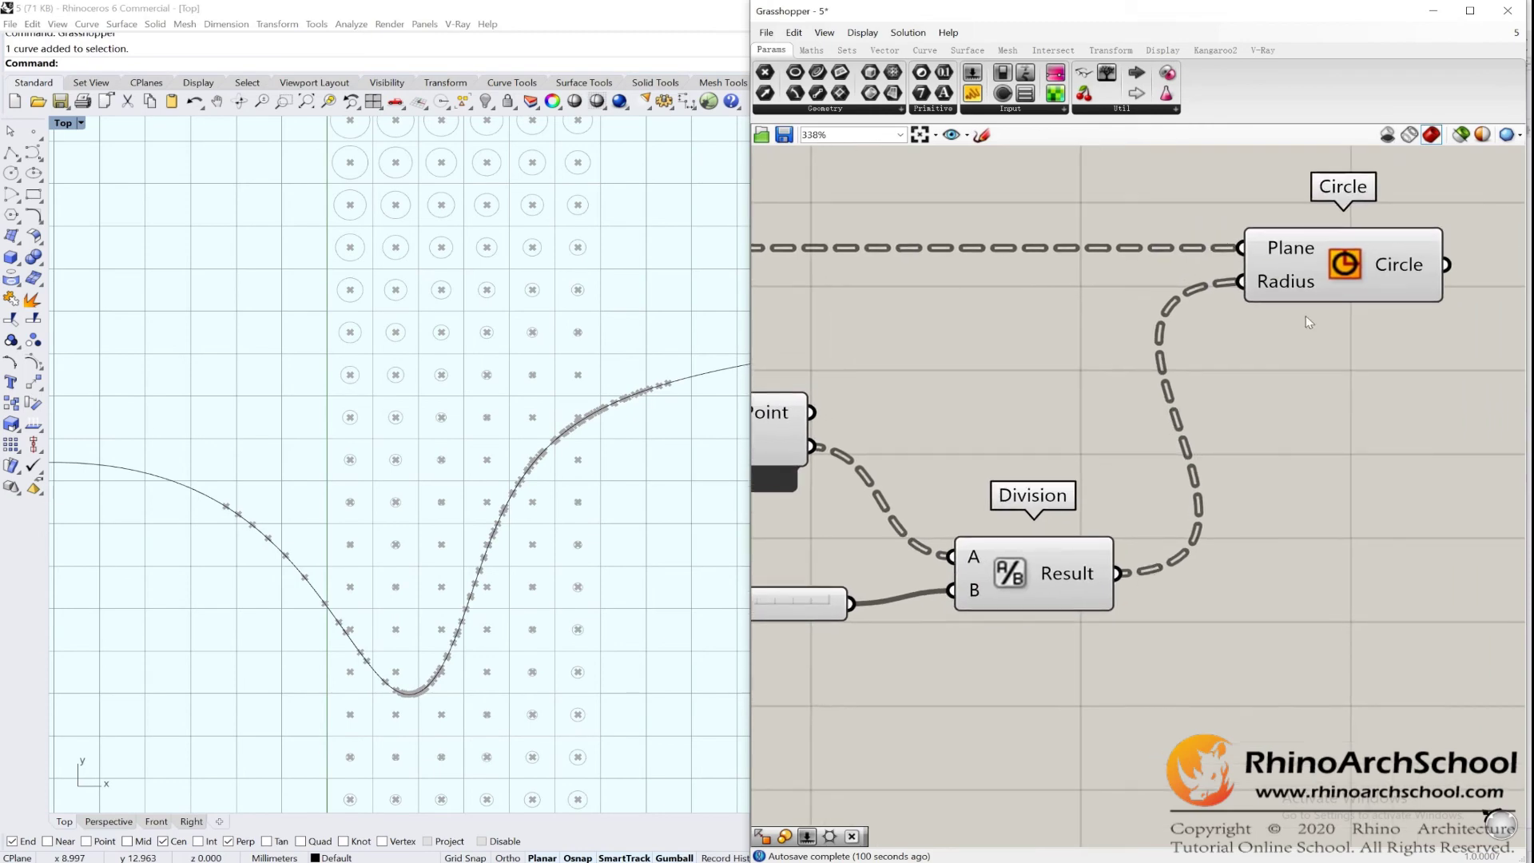
# - Highlight the second definition's circles through its Circle component and examine how their sizes vary around the curve in the Top viewport
pyautogui.scroll(-2, 1300, 302)
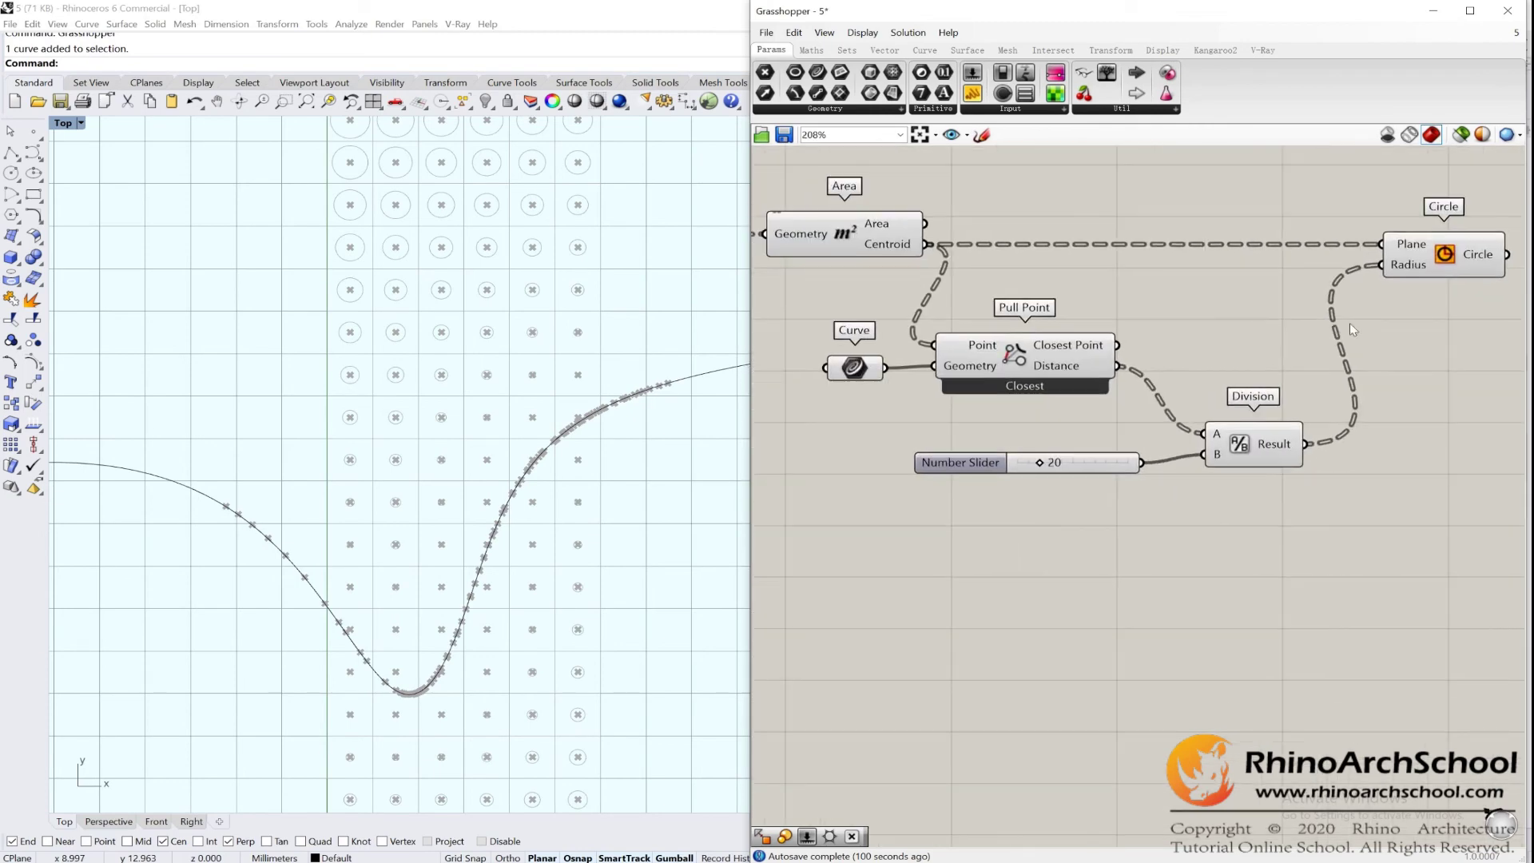
pyautogui.click(1473, 271)
pyautogui.moveTo(558, 322); pyautogui.dragTo(554, 524, button='right')
pyautogui.scroll(-4, 572, 345)
pyautogui.moveTo(570, 576); pyautogui.dragTo(626, 374, button='right')
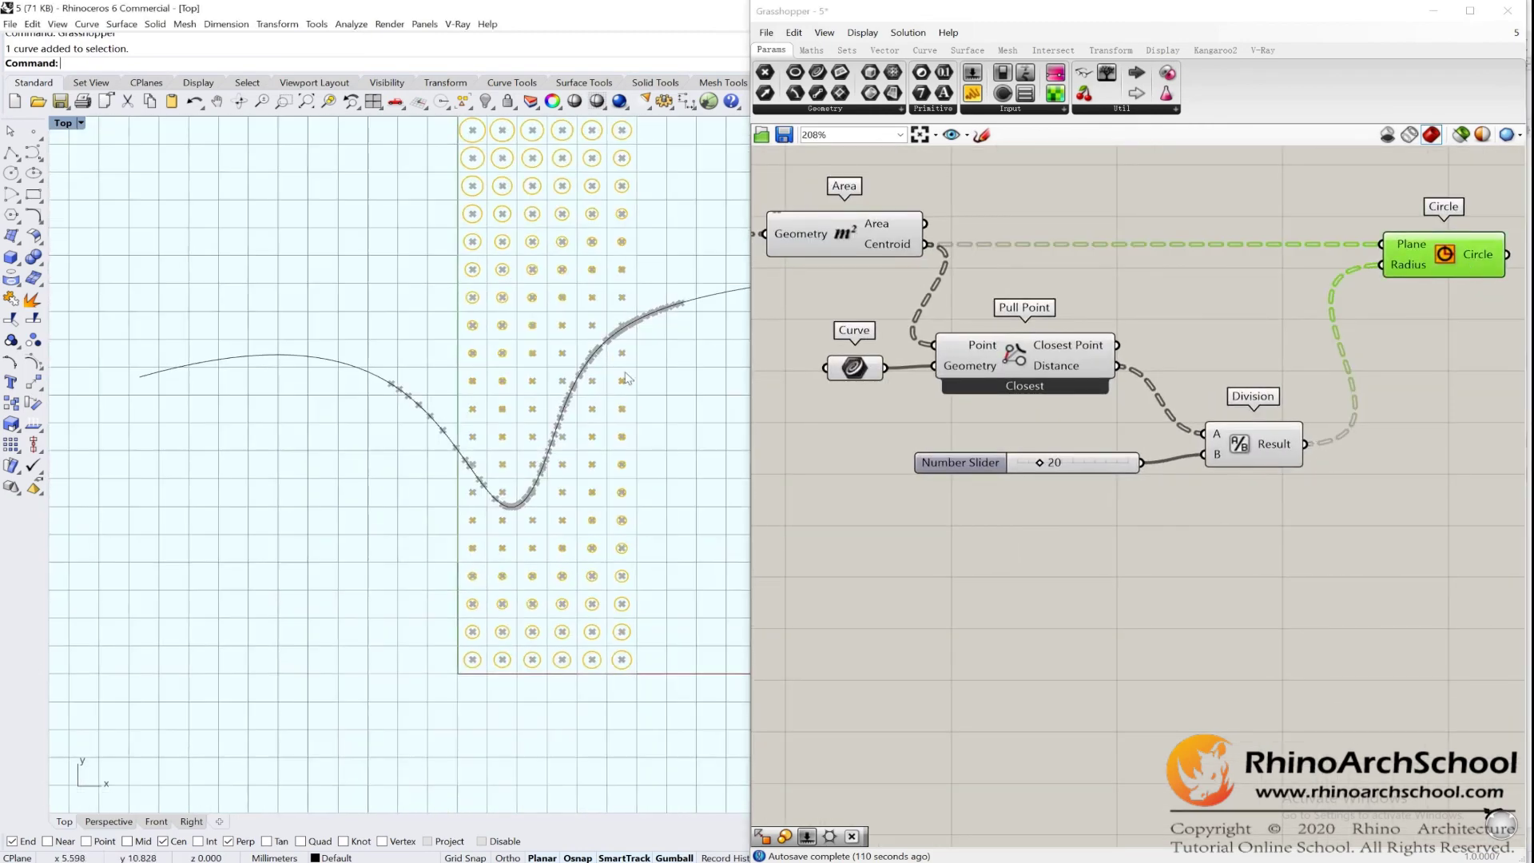
pyautogui.moveTo(653, 711); pyautogui.dragTo(641, 614, button='right')
pyautogui.scroll(10, 636, 575)
pyautogui.scroll(-5, 601, 464)
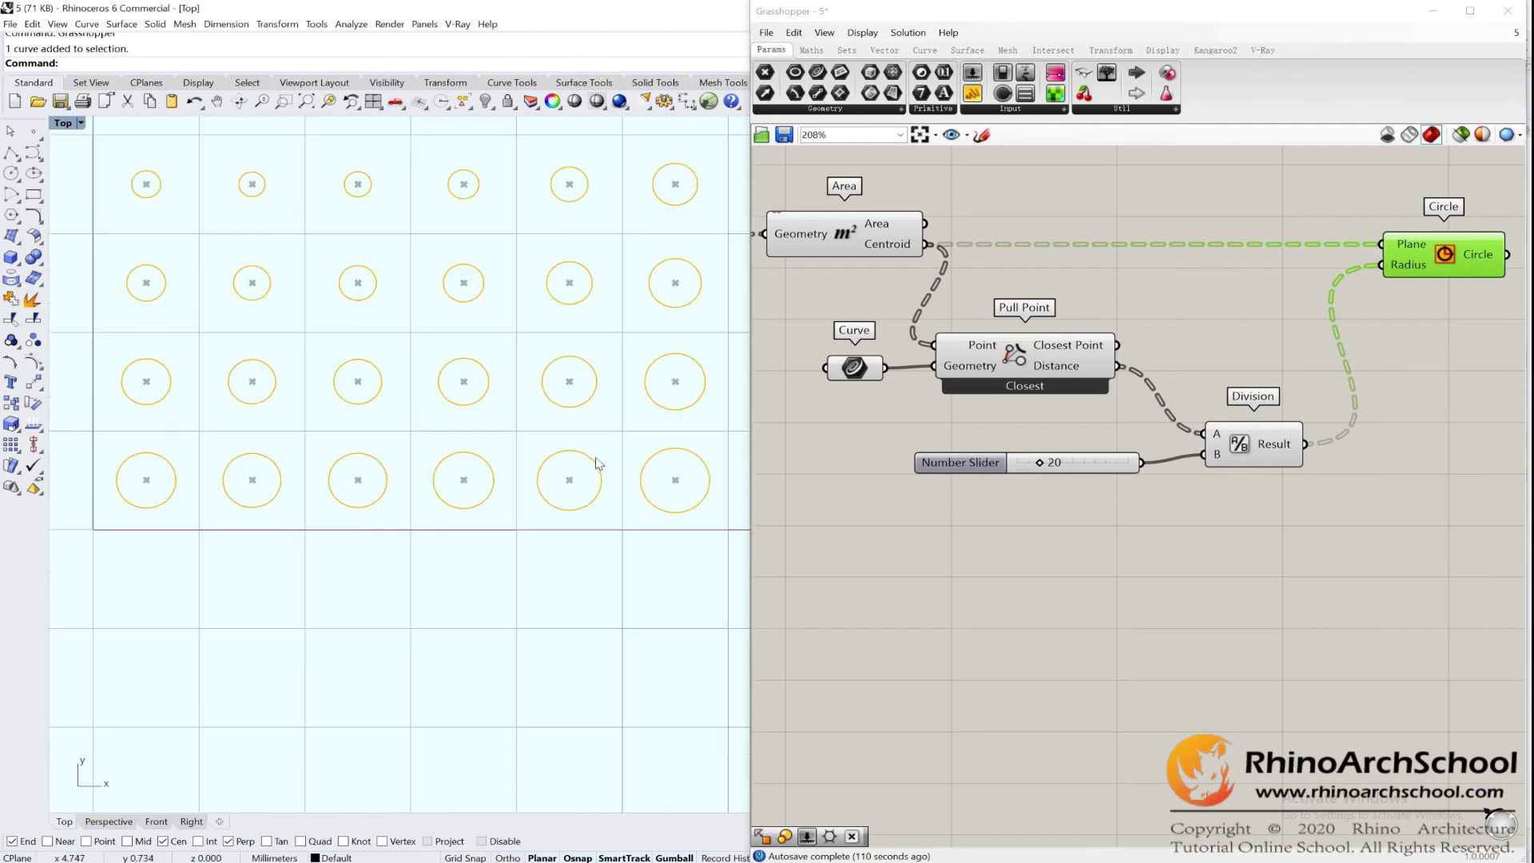
pyautogui.moveTo(624, 246); pyautogui.dragTo(559, 445, button='right')
pyautogui.scroll(-4, 561, 438)
pyautogui.moveTo(598, 344); pyautogui.dragTo(578, 529, button='right')
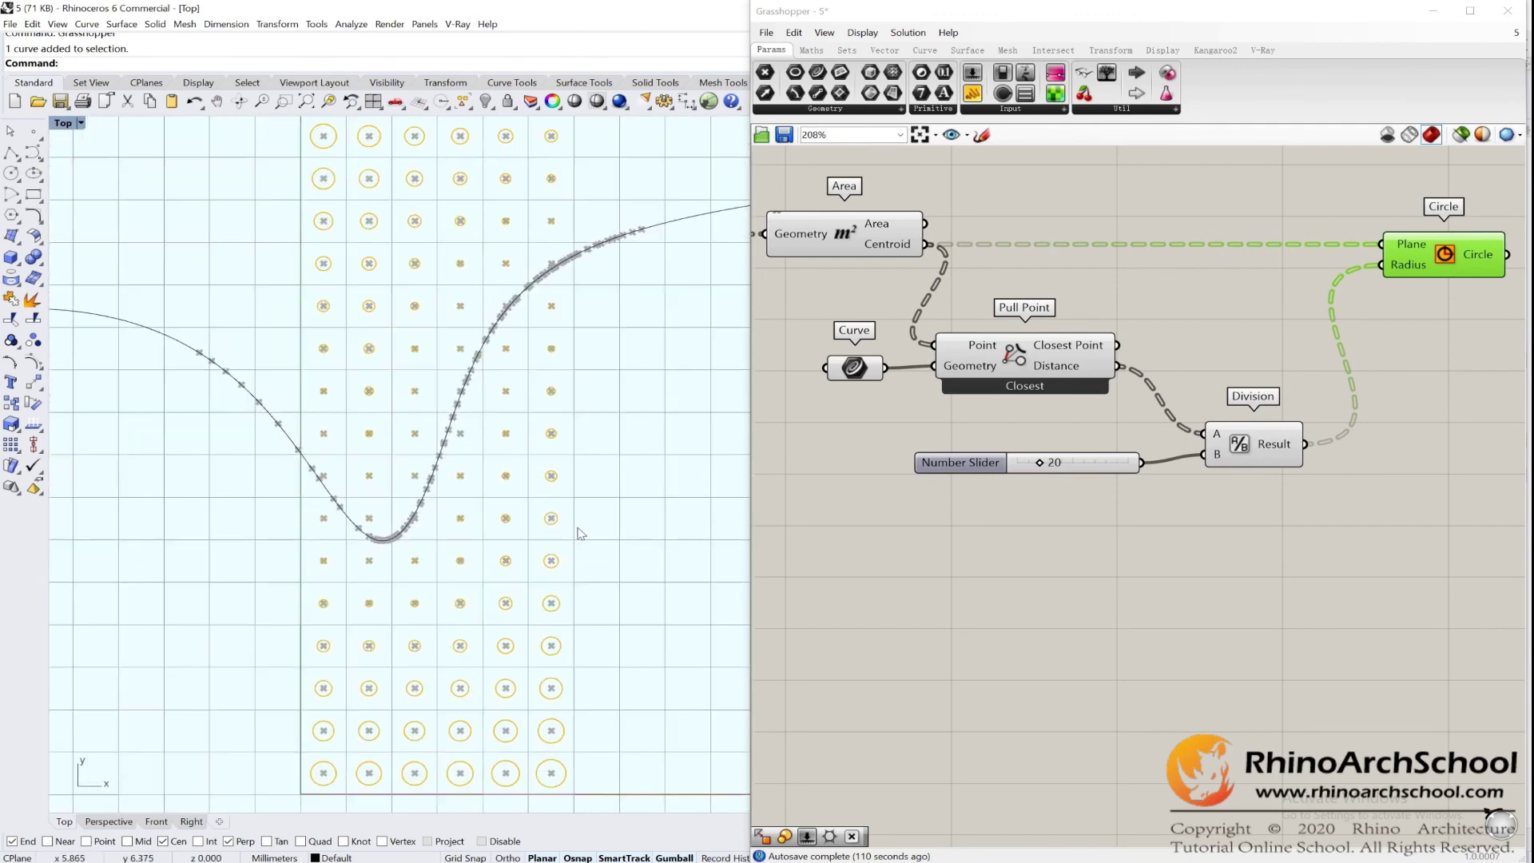
pyautogui.scroll(3, 982, 342)
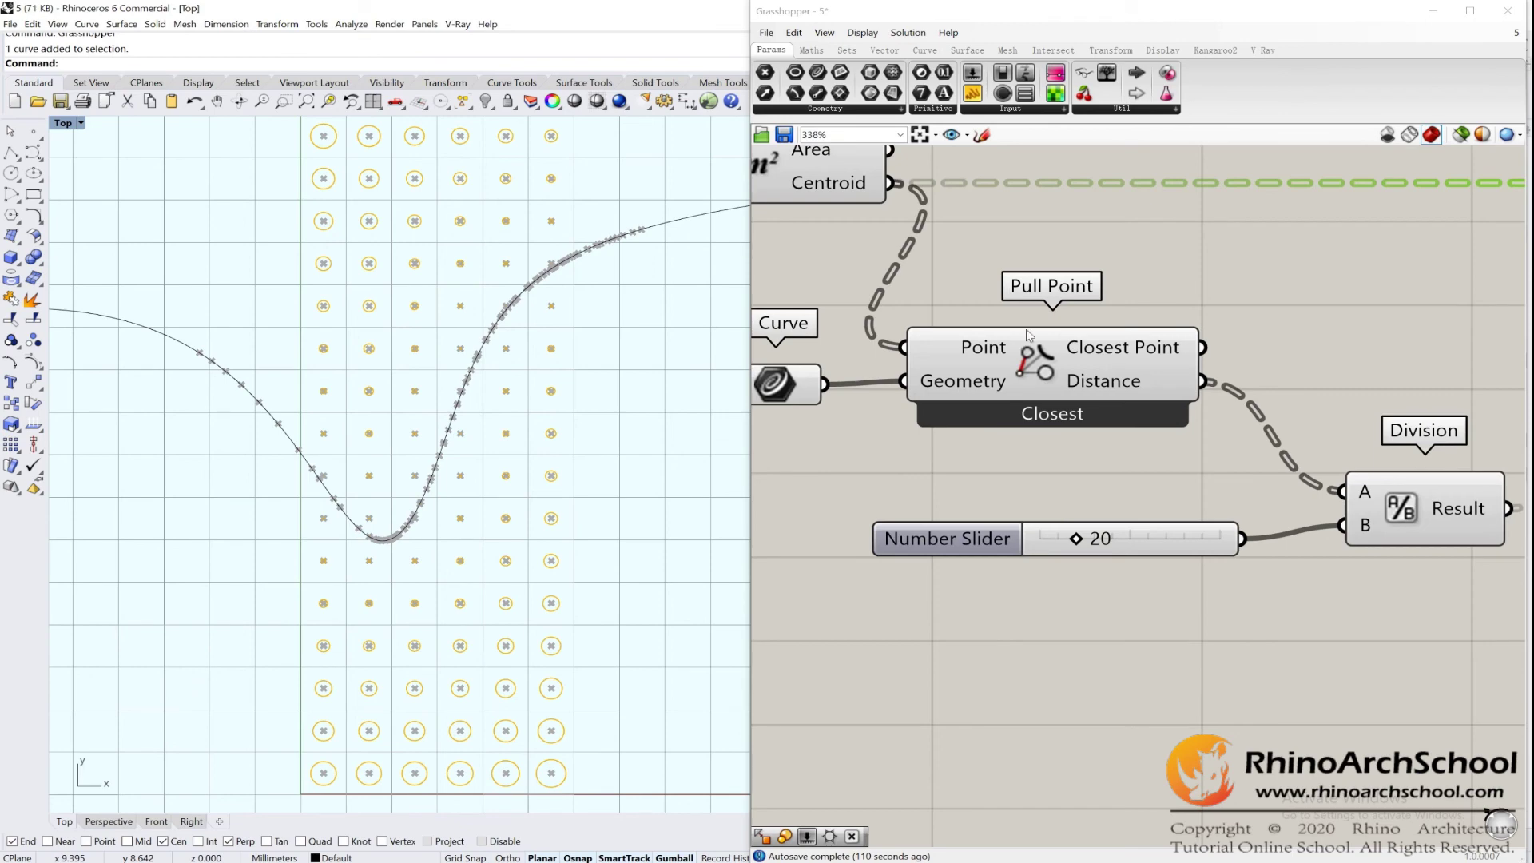